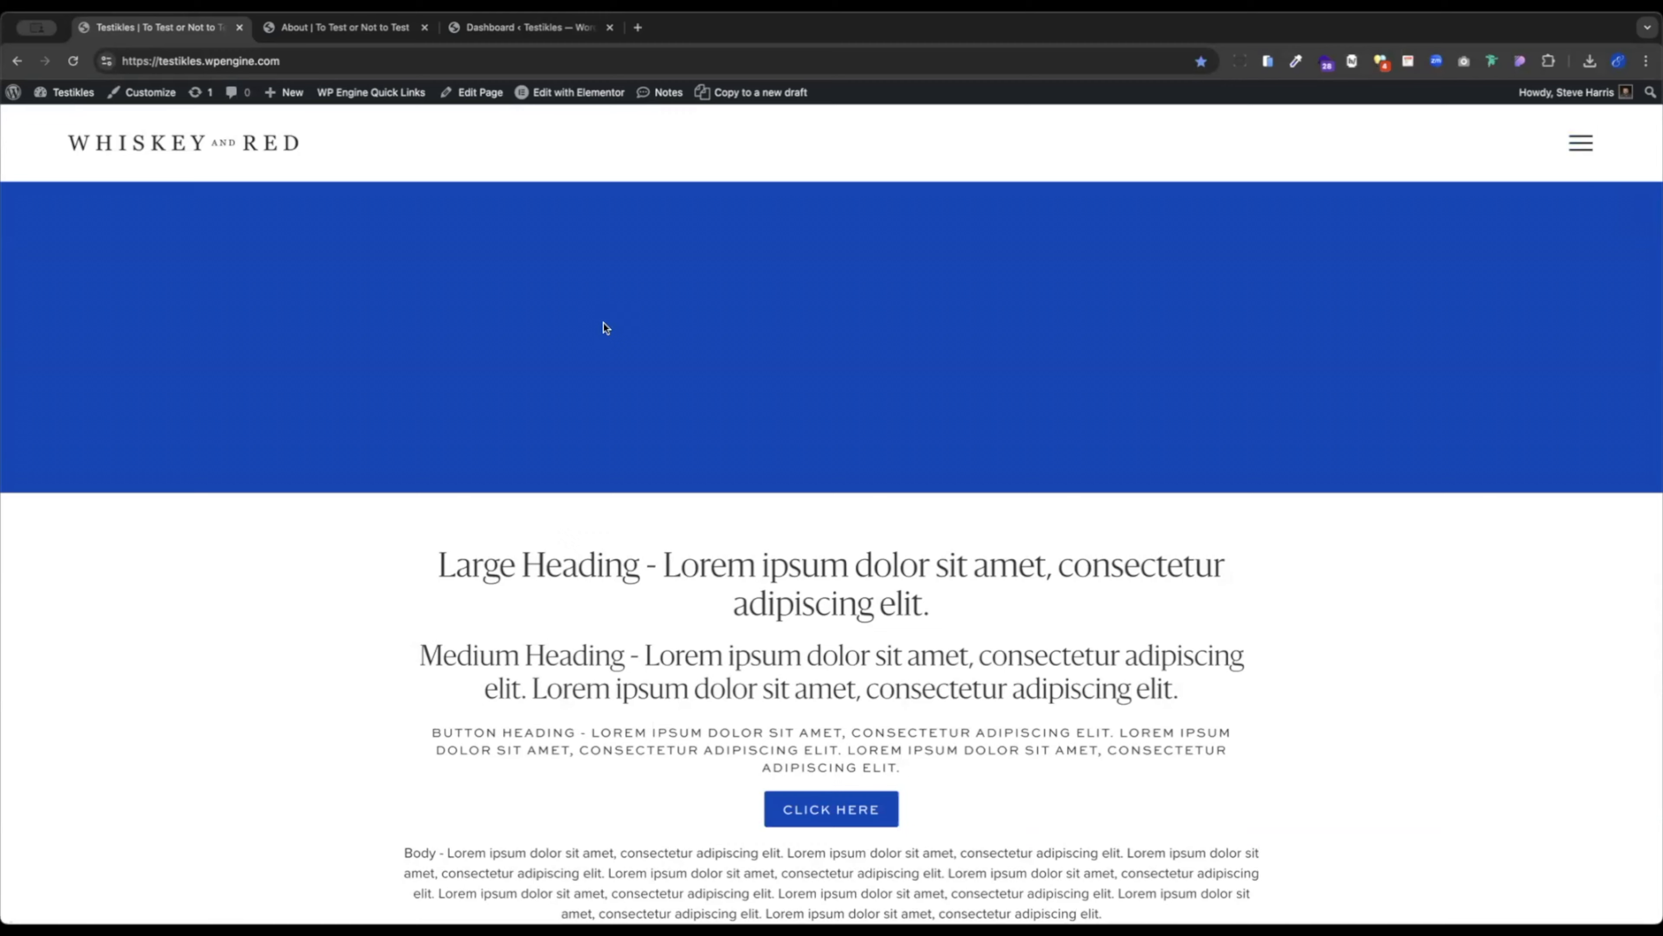
# Preview the existing slide-in navigation menu on the About page, and close it again.
pyautogui.click(315, 28)
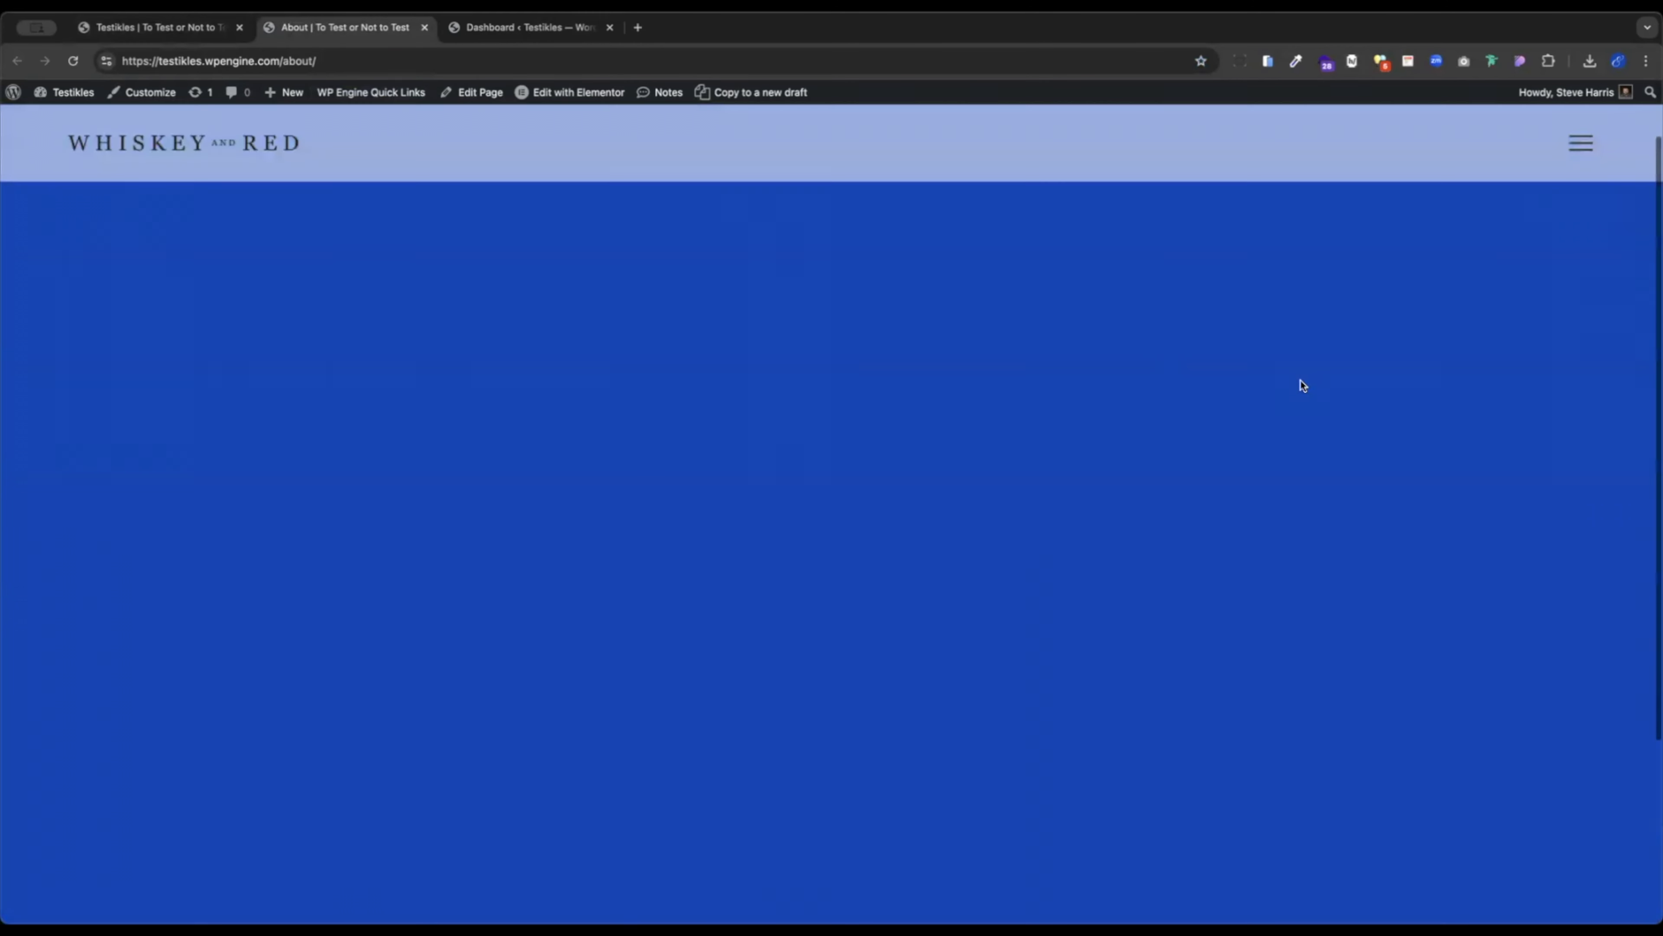
pyautogui.click(1588, 142)
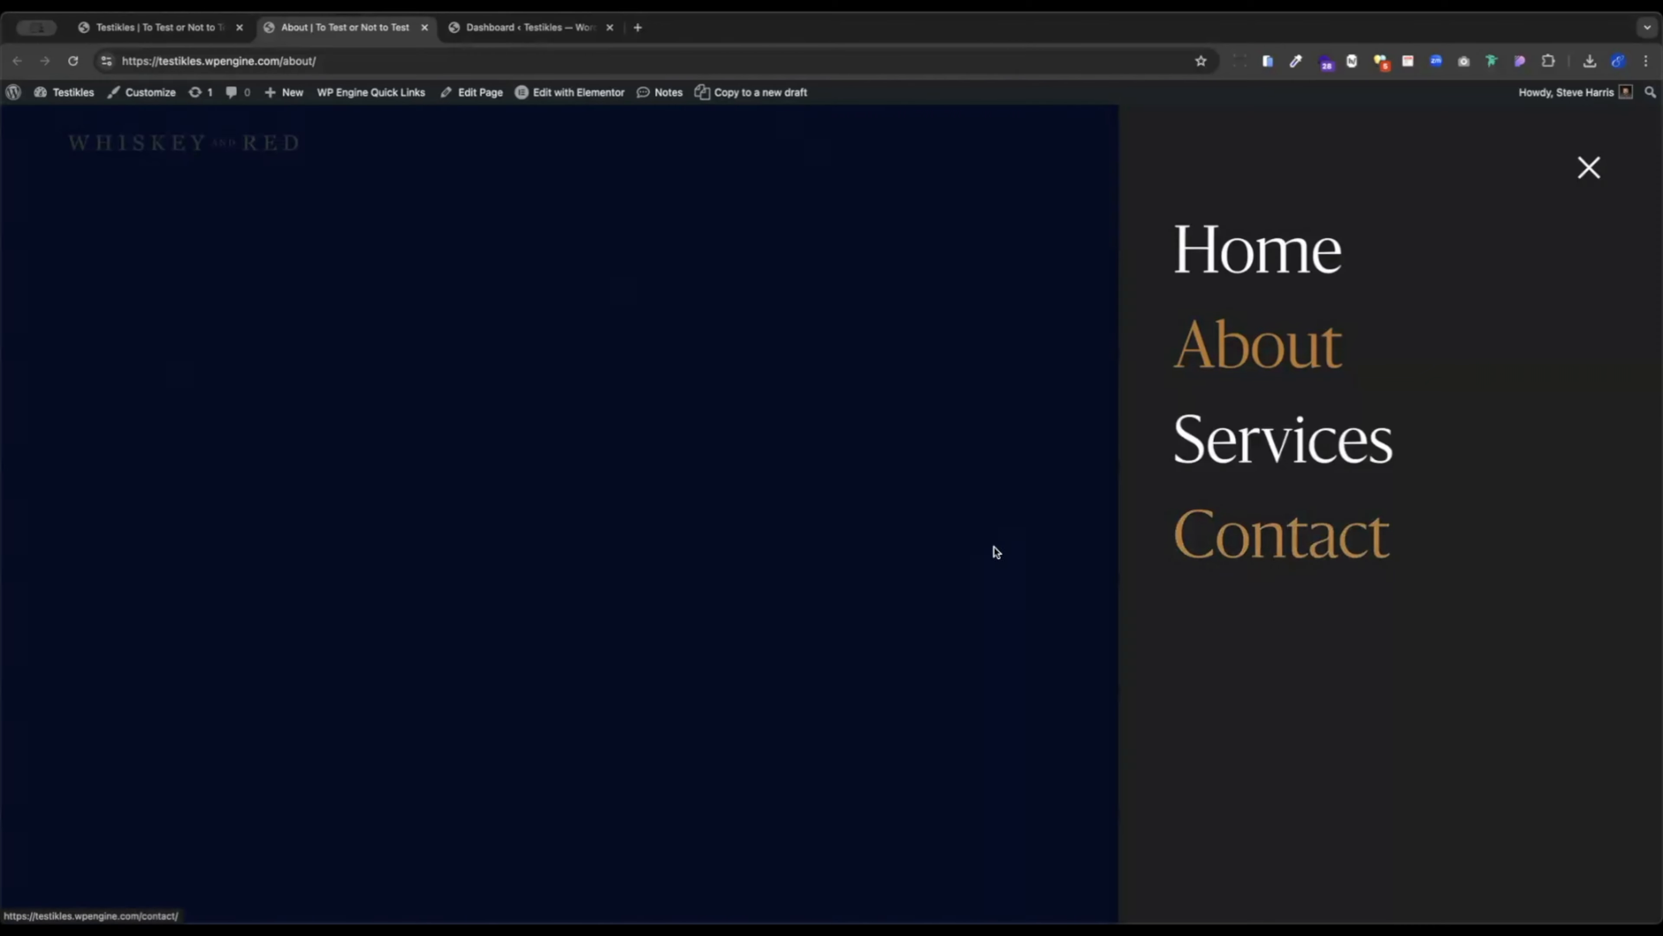
pyautogui.click(958, 554)
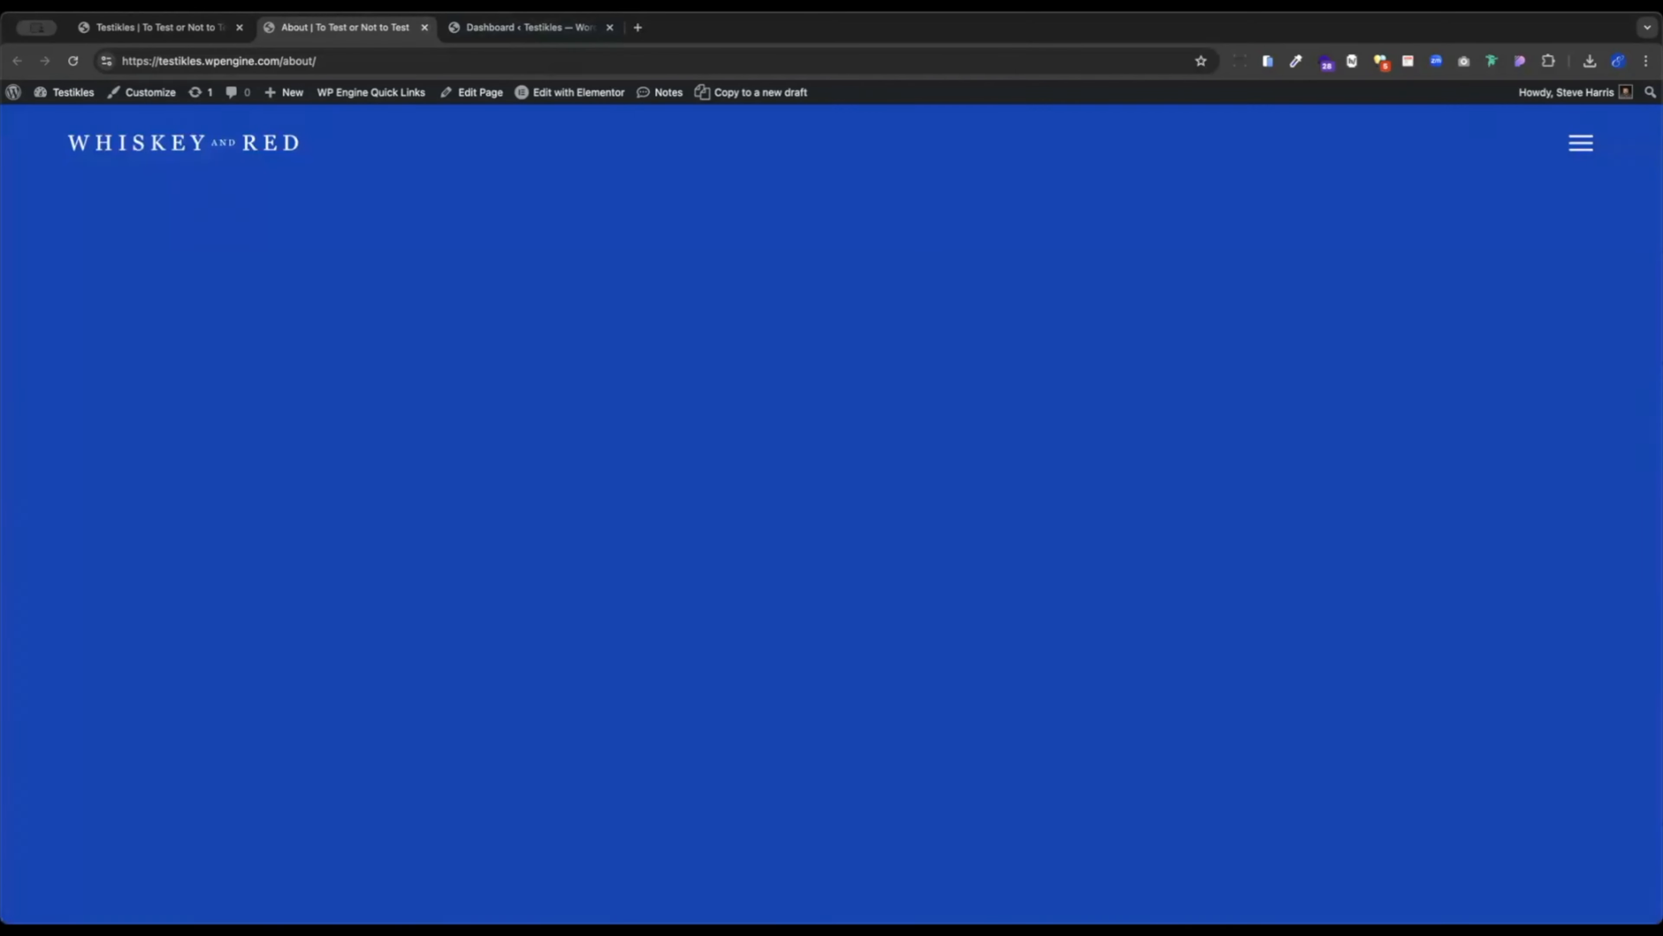
# Create a Popup template named "New Menu" from the WordPress dashboard and dismiss the template library to start blank.
pyautogui.hotkey('ctrl', 'Tab')
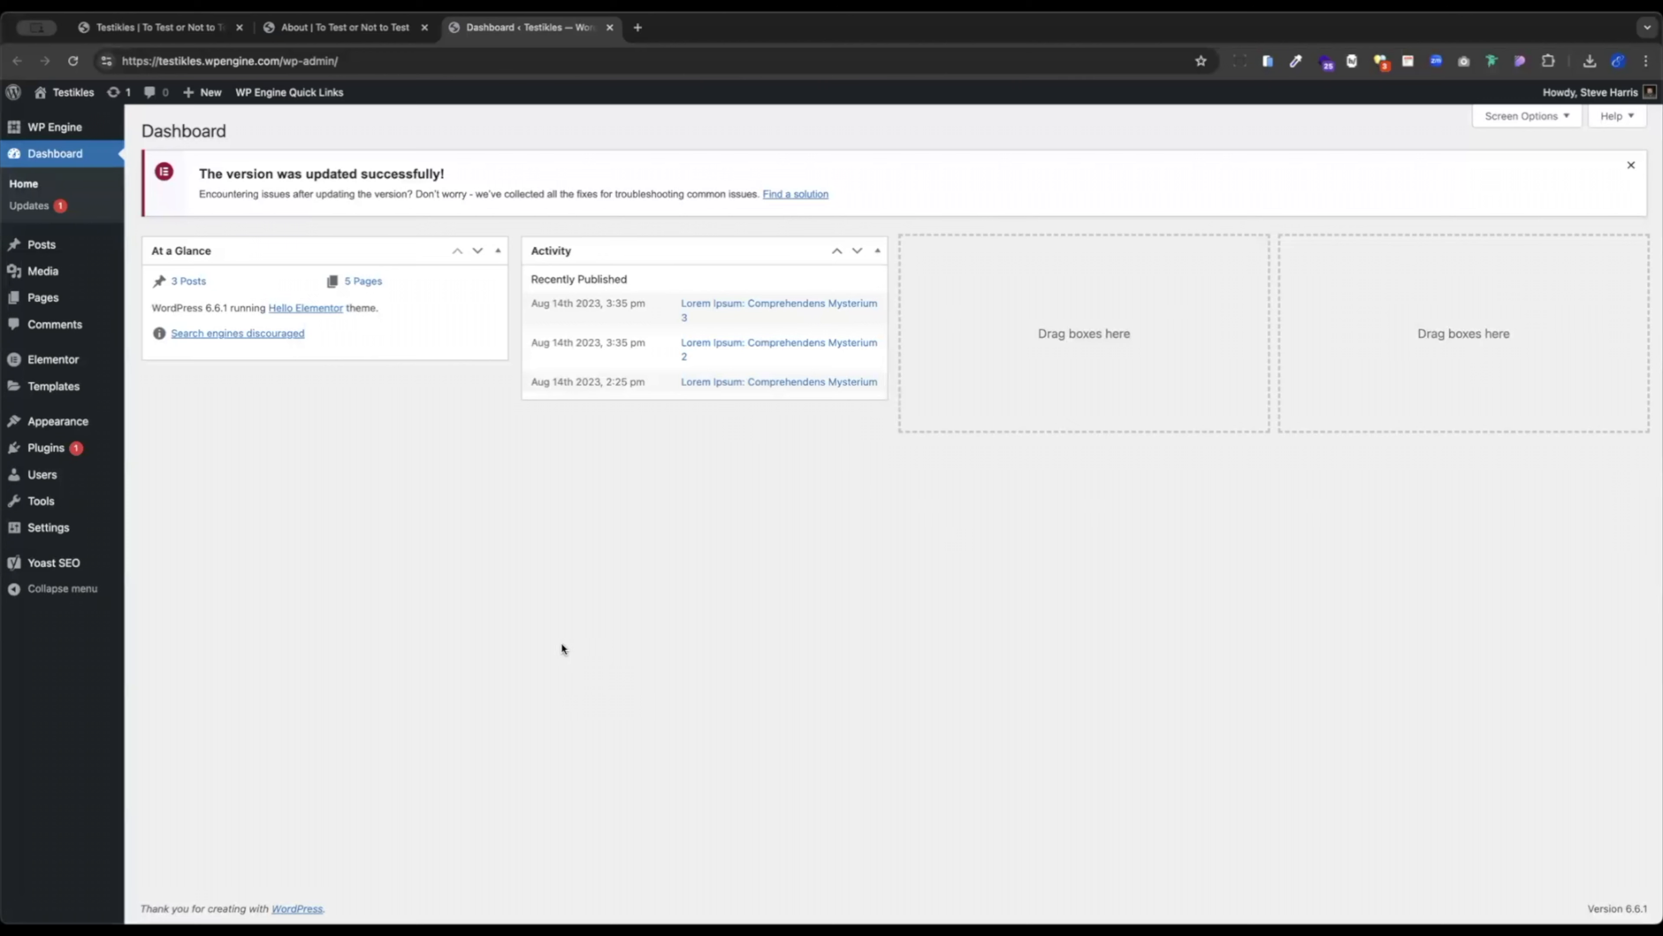
pyautogui.click(64, 397)
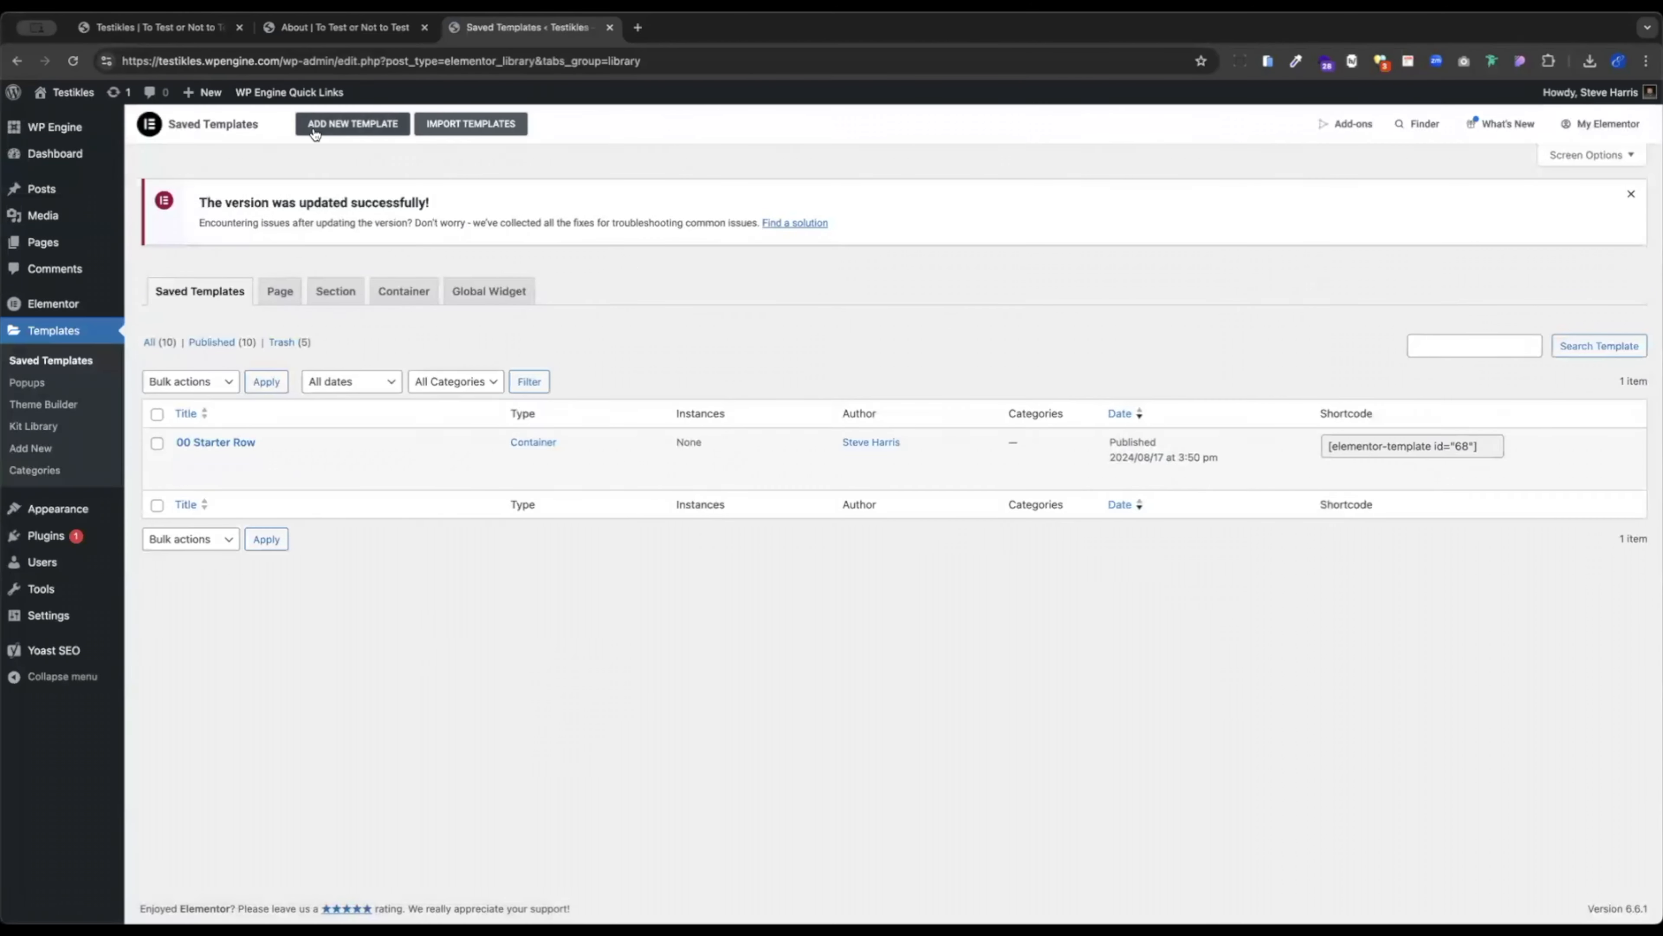
pyautogui.click(317, 126)
pyautogui.click(906, 504)
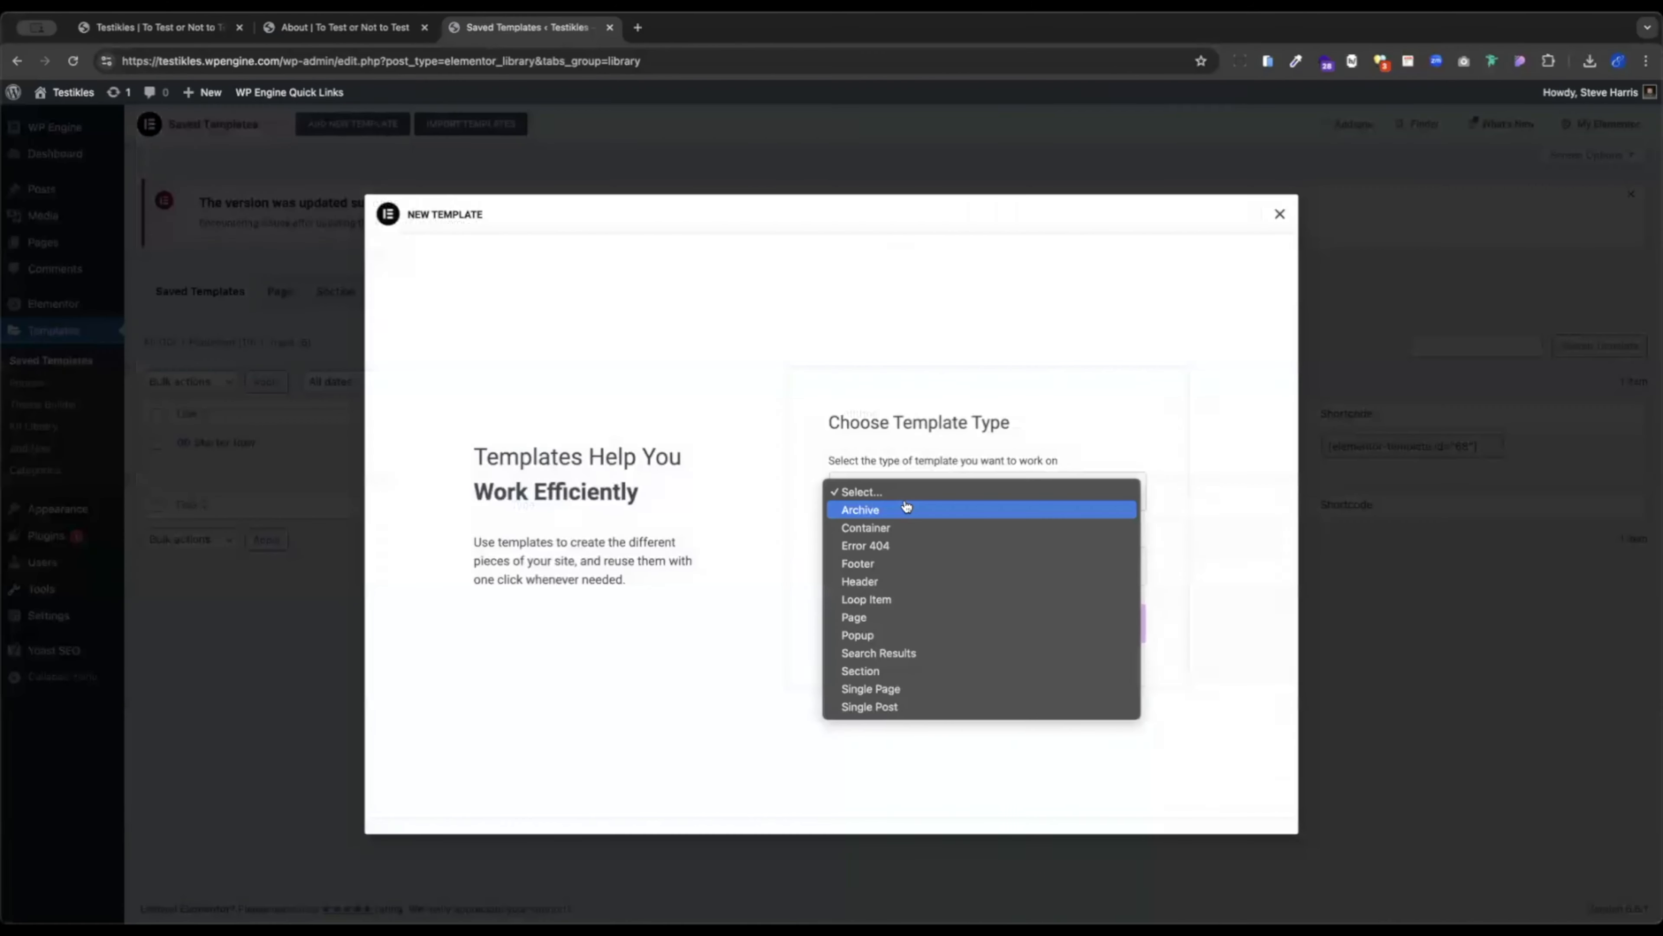
pyautogui.click(895, 636)
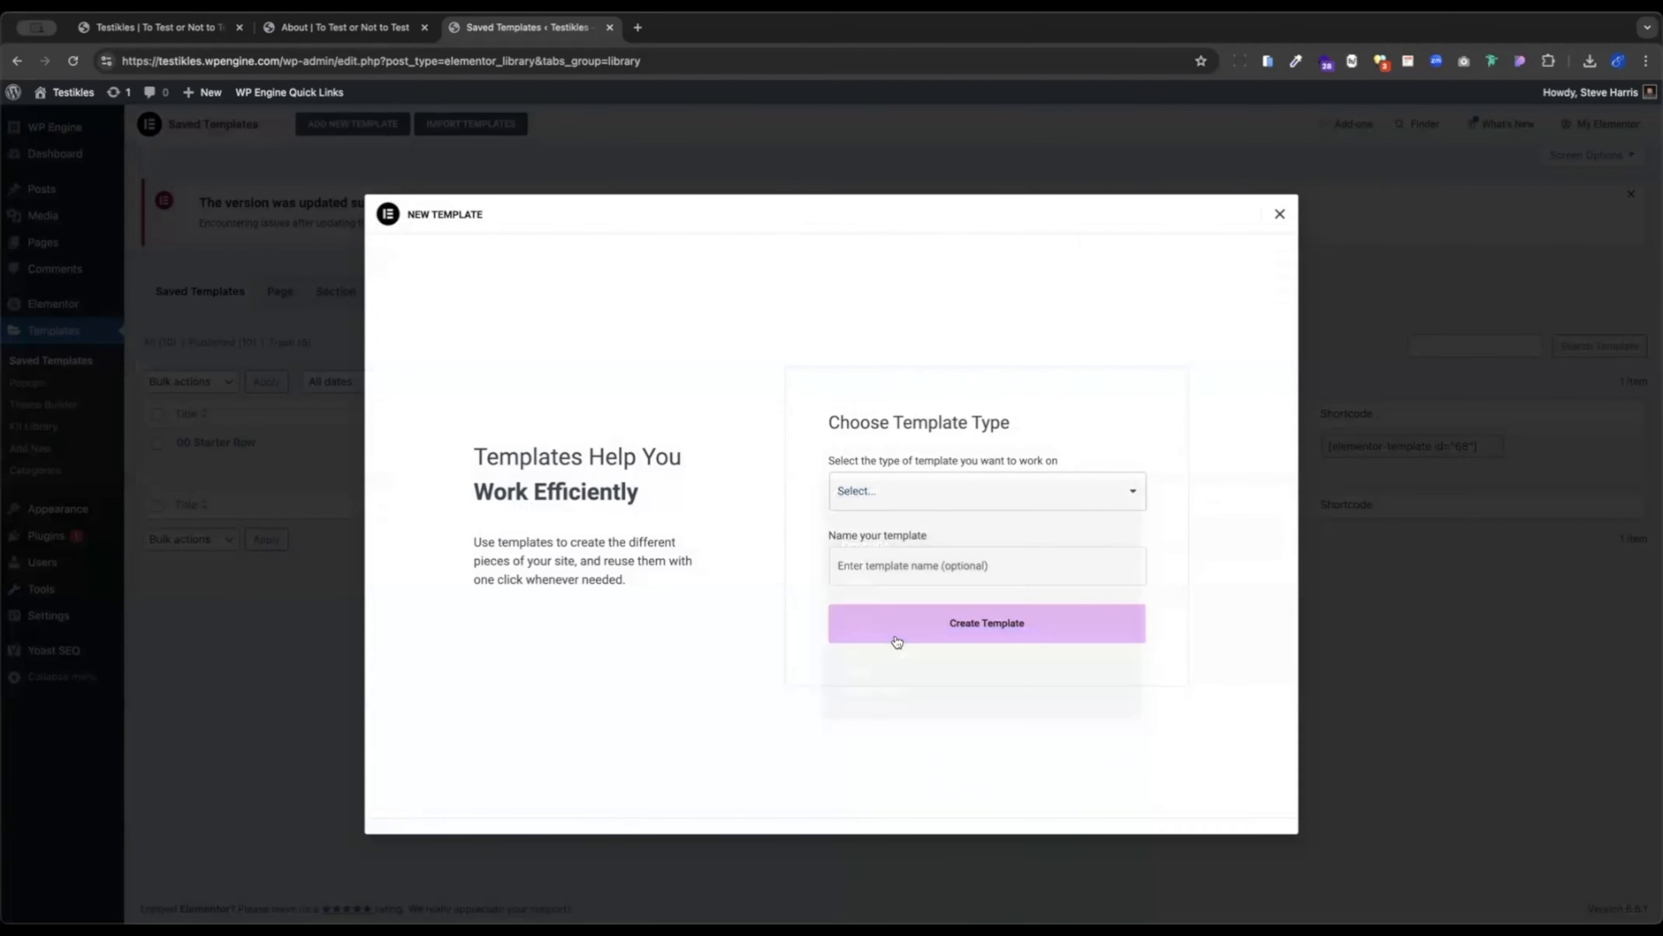
pyautogui.click(874, 564)
pyautogui.write('New Me')
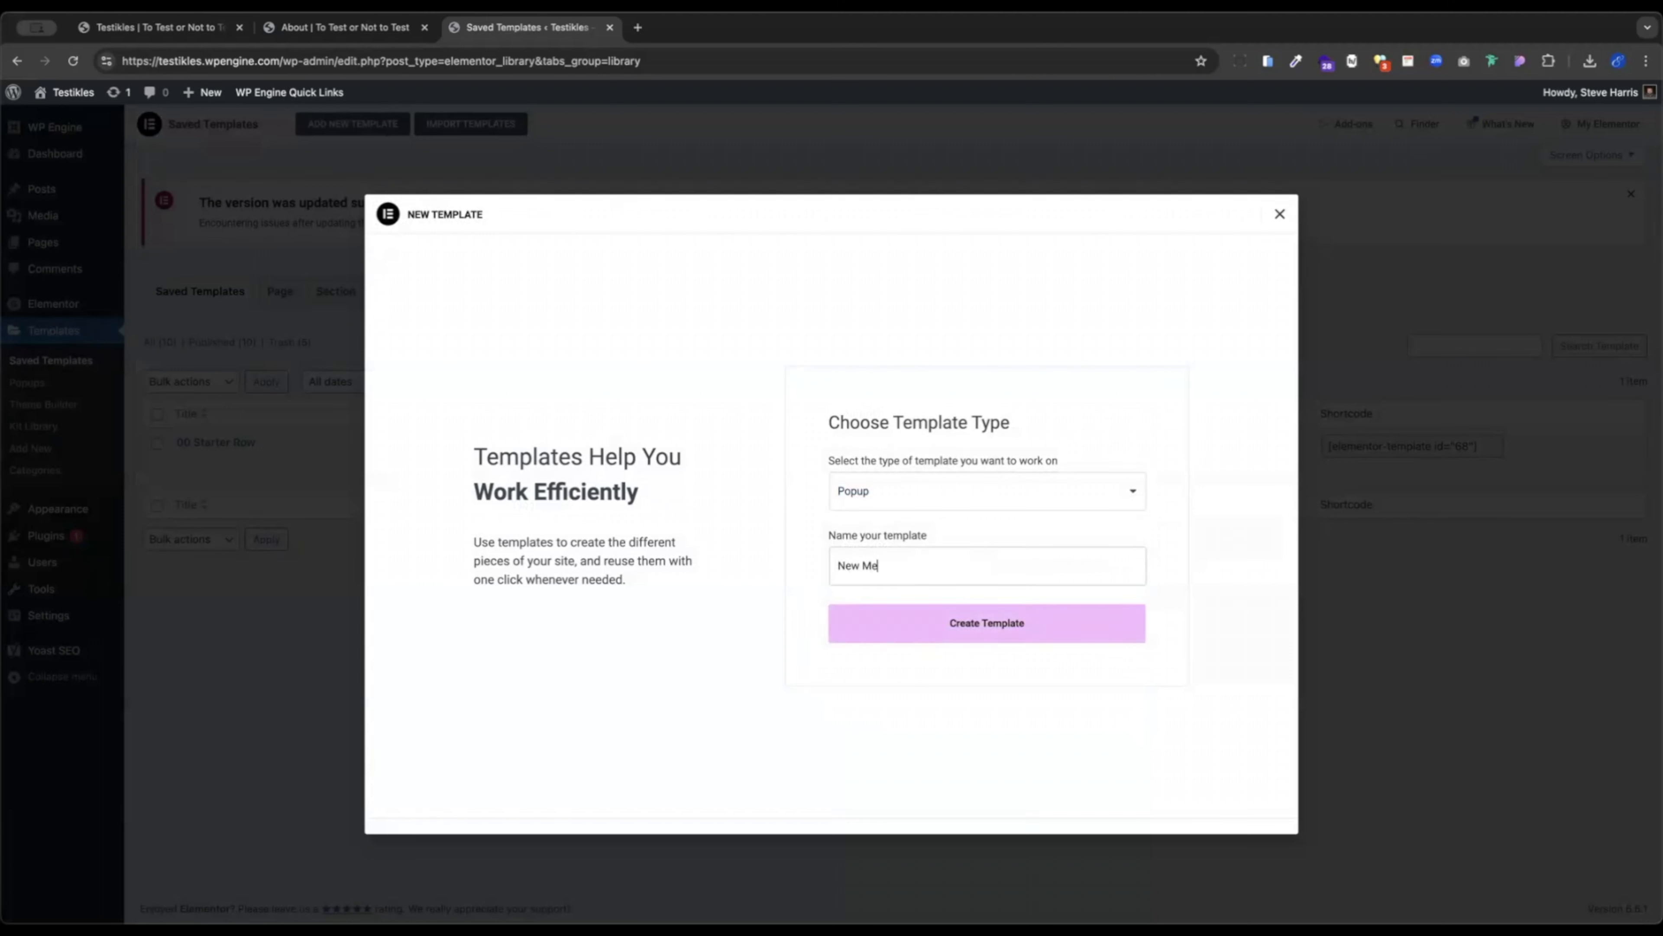
pyautogui.click(963, 630)
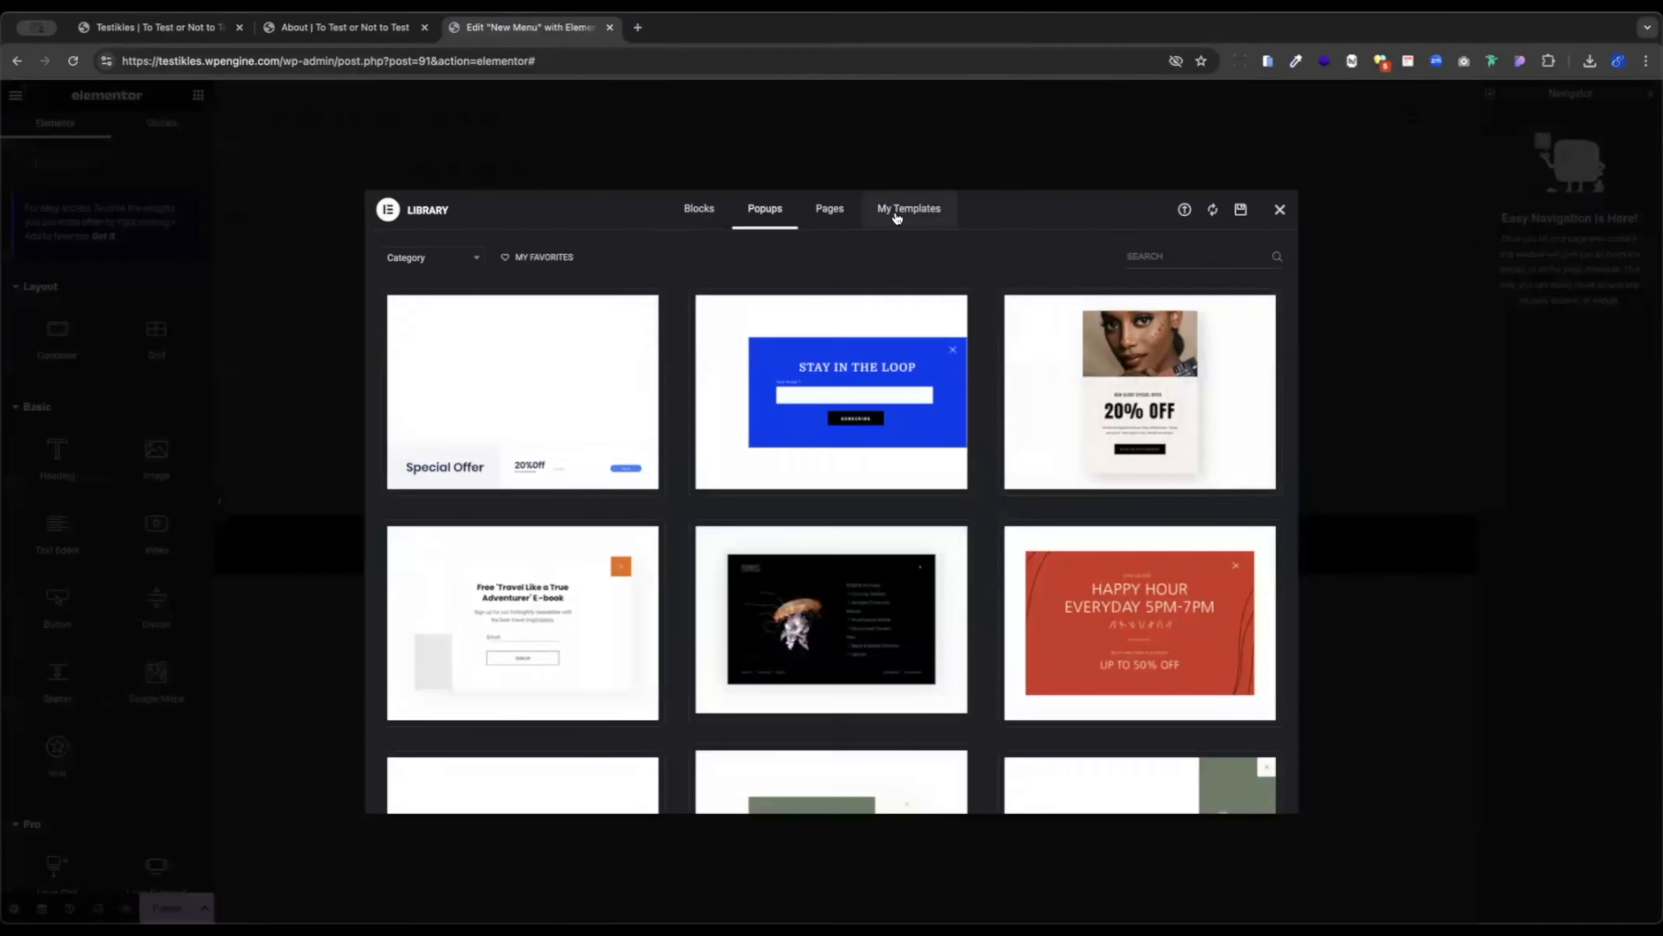
pyautogui.click(1280, 210)
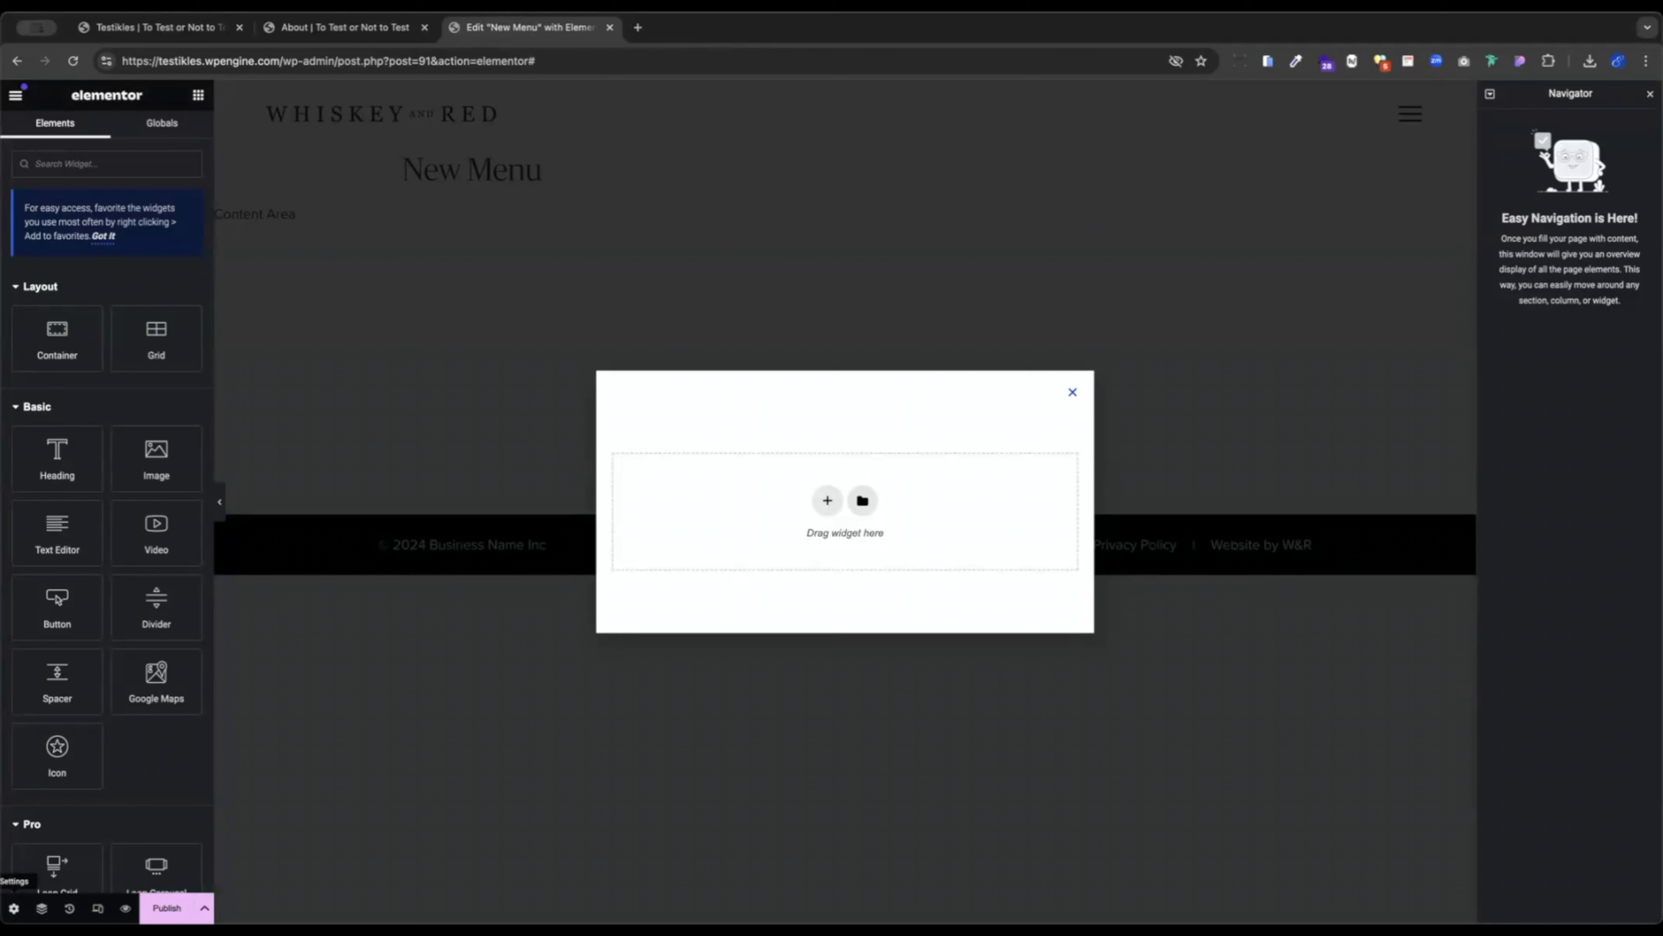
# Position the popup horizontally at the right and set its height to Fit To Screen.
pyautogui.click(14, 908)
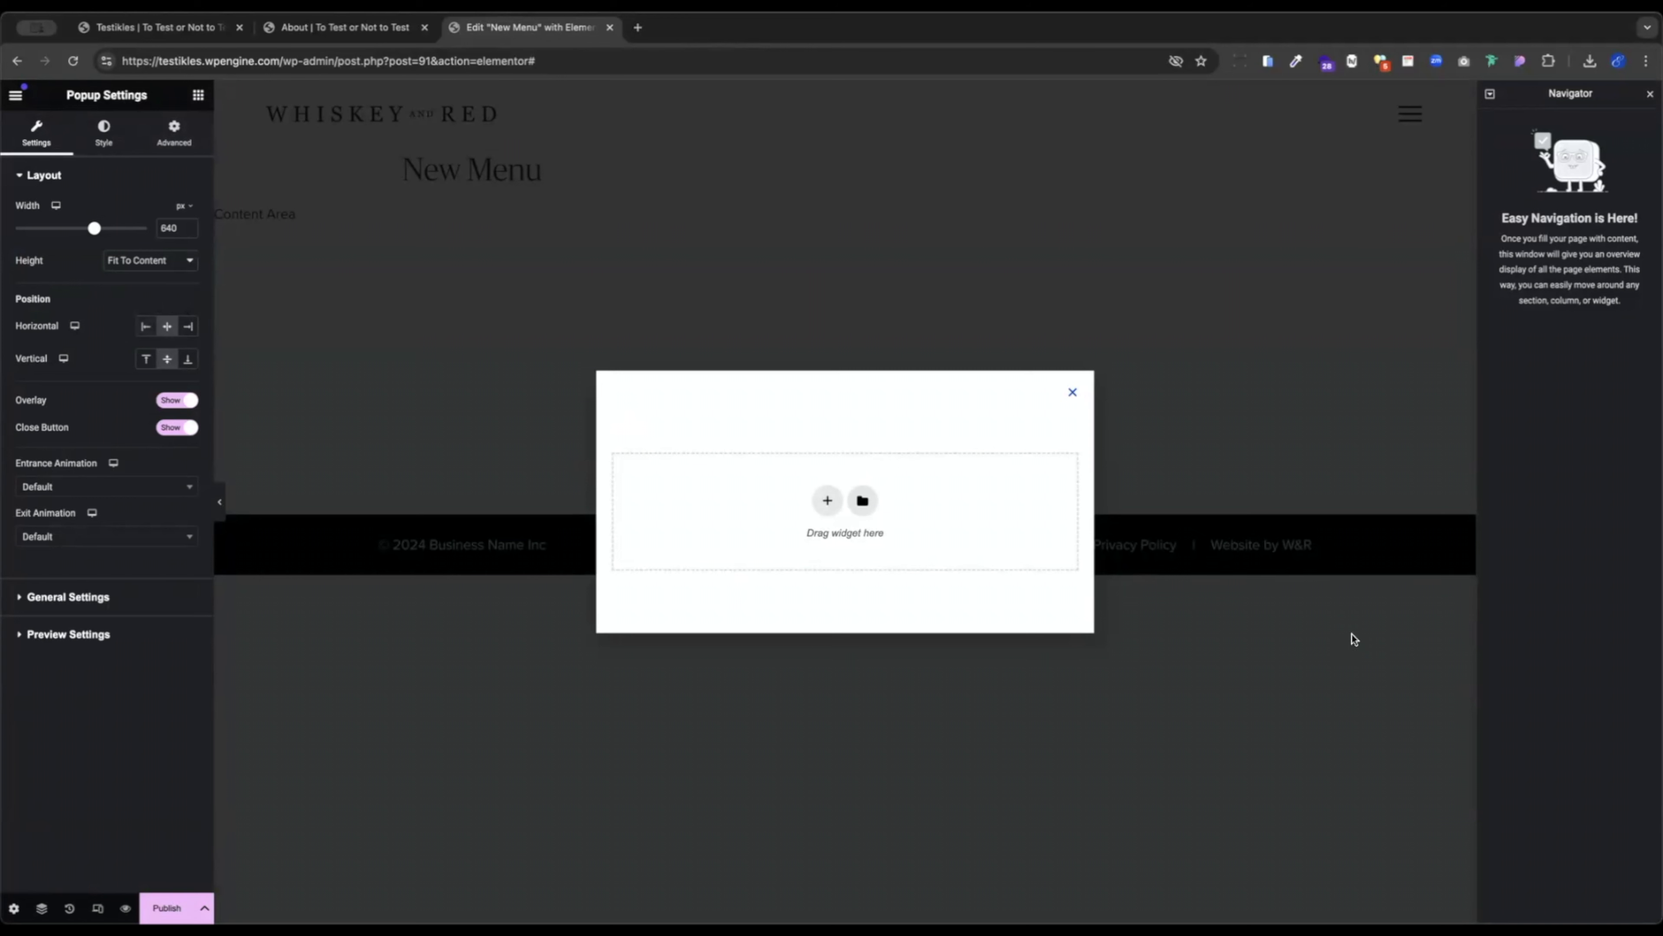
pyautogui.click(190, 332)
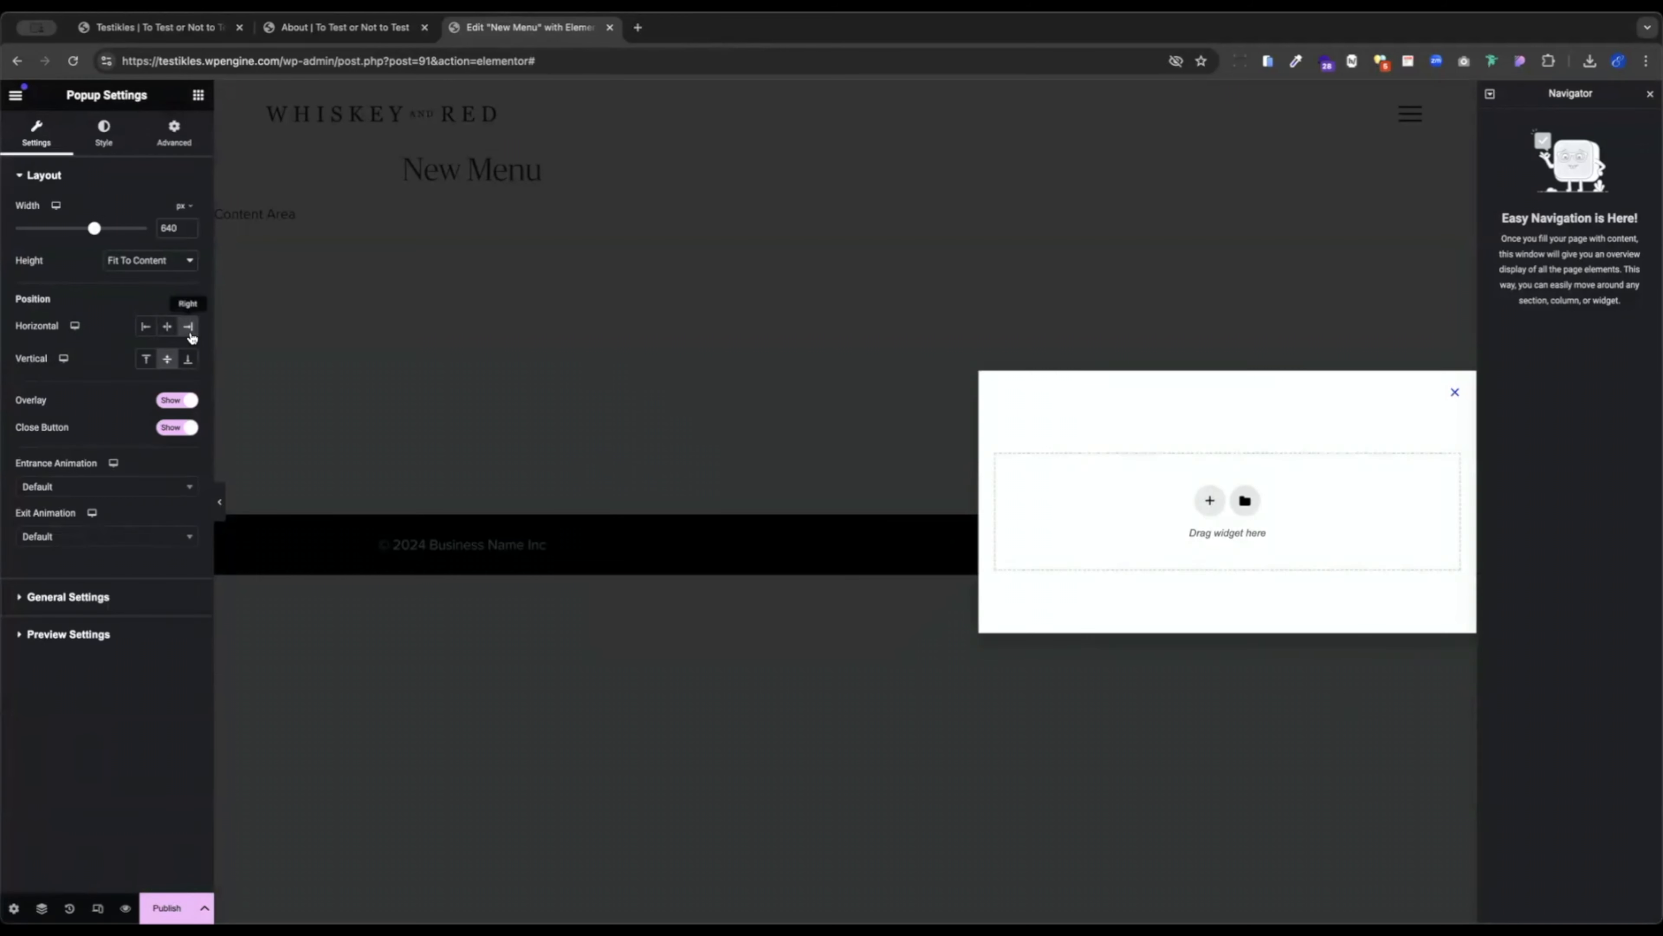
pyautogui.click(152, 262)
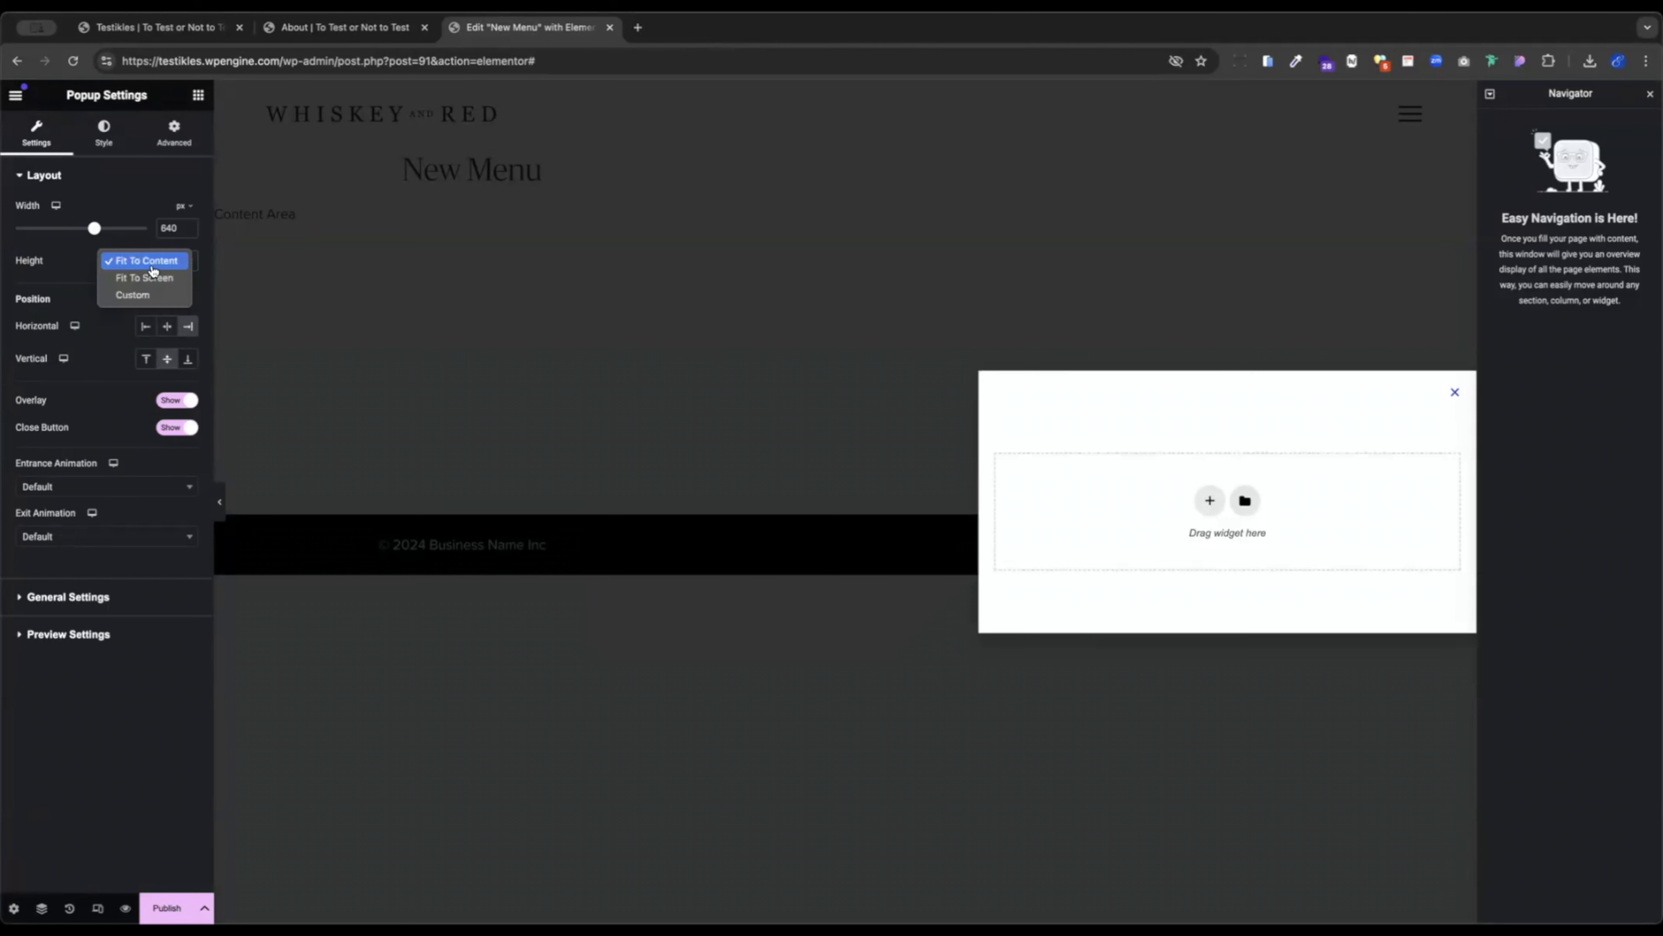
pyautogui.click(138, 295)
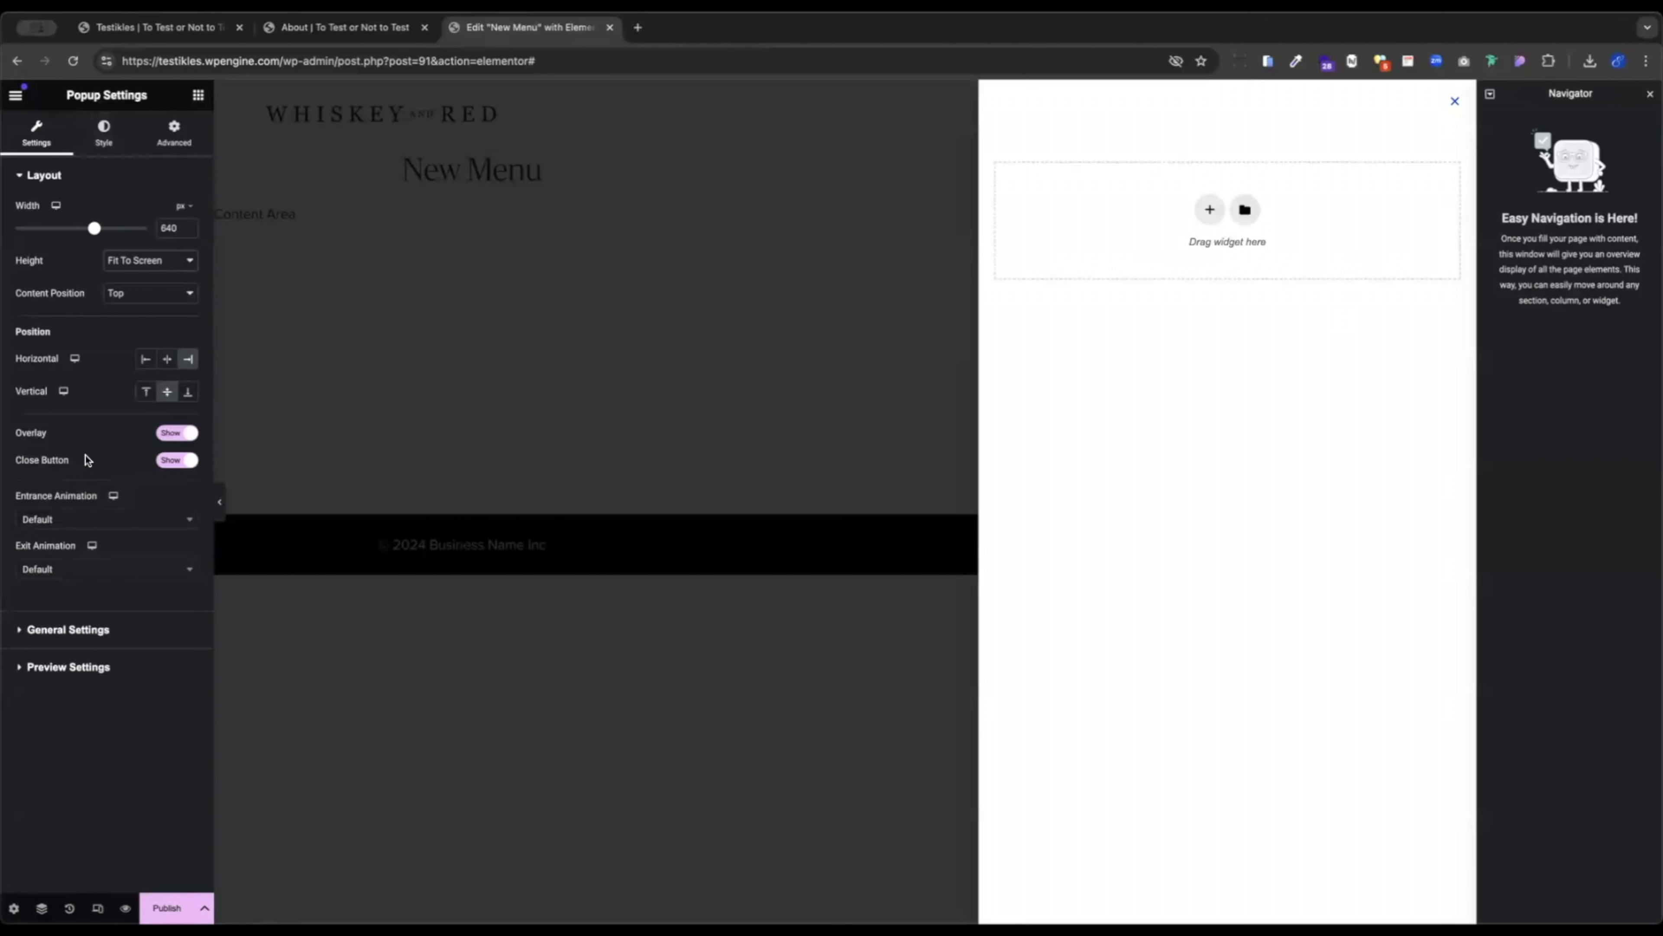
# Set the popup's entrance animation to Slide In Right and its exit animation to Slide Out Right.
pyautogui.click(77, 524)
pyautogui.scroll(-2, 104, 609)
pyautogui.scroll(-4, 106, 608)
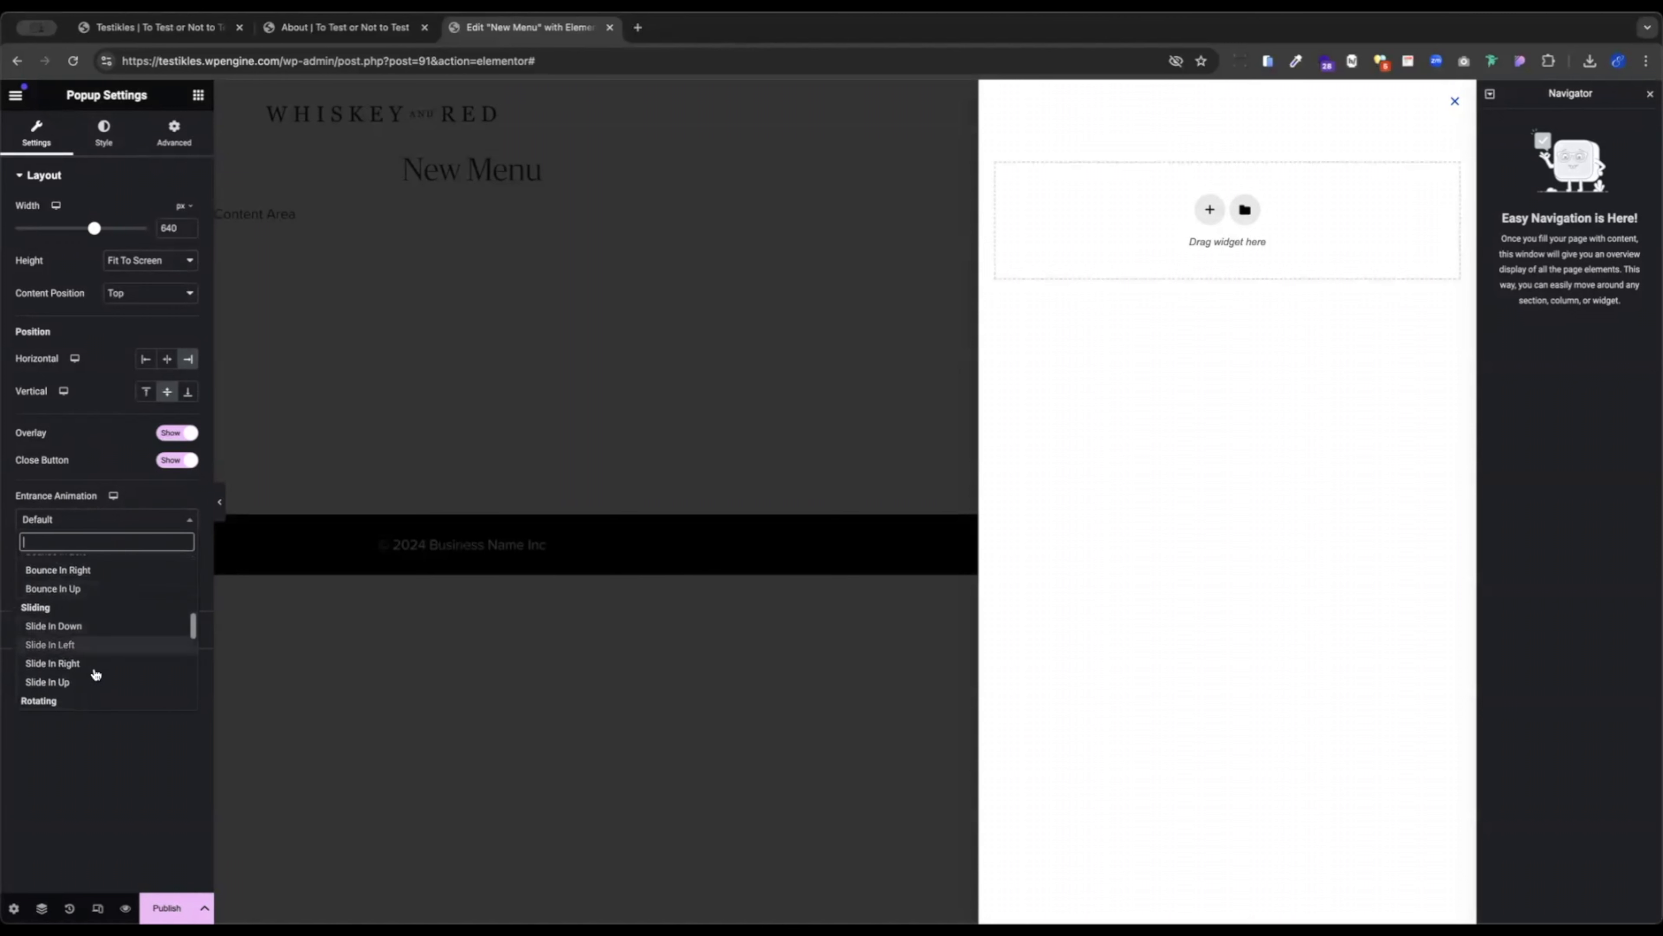
pyautogui.click(94, 665)
pyautogui.click(102, 568)
pyautogui.scroll(-5, 99, 687)
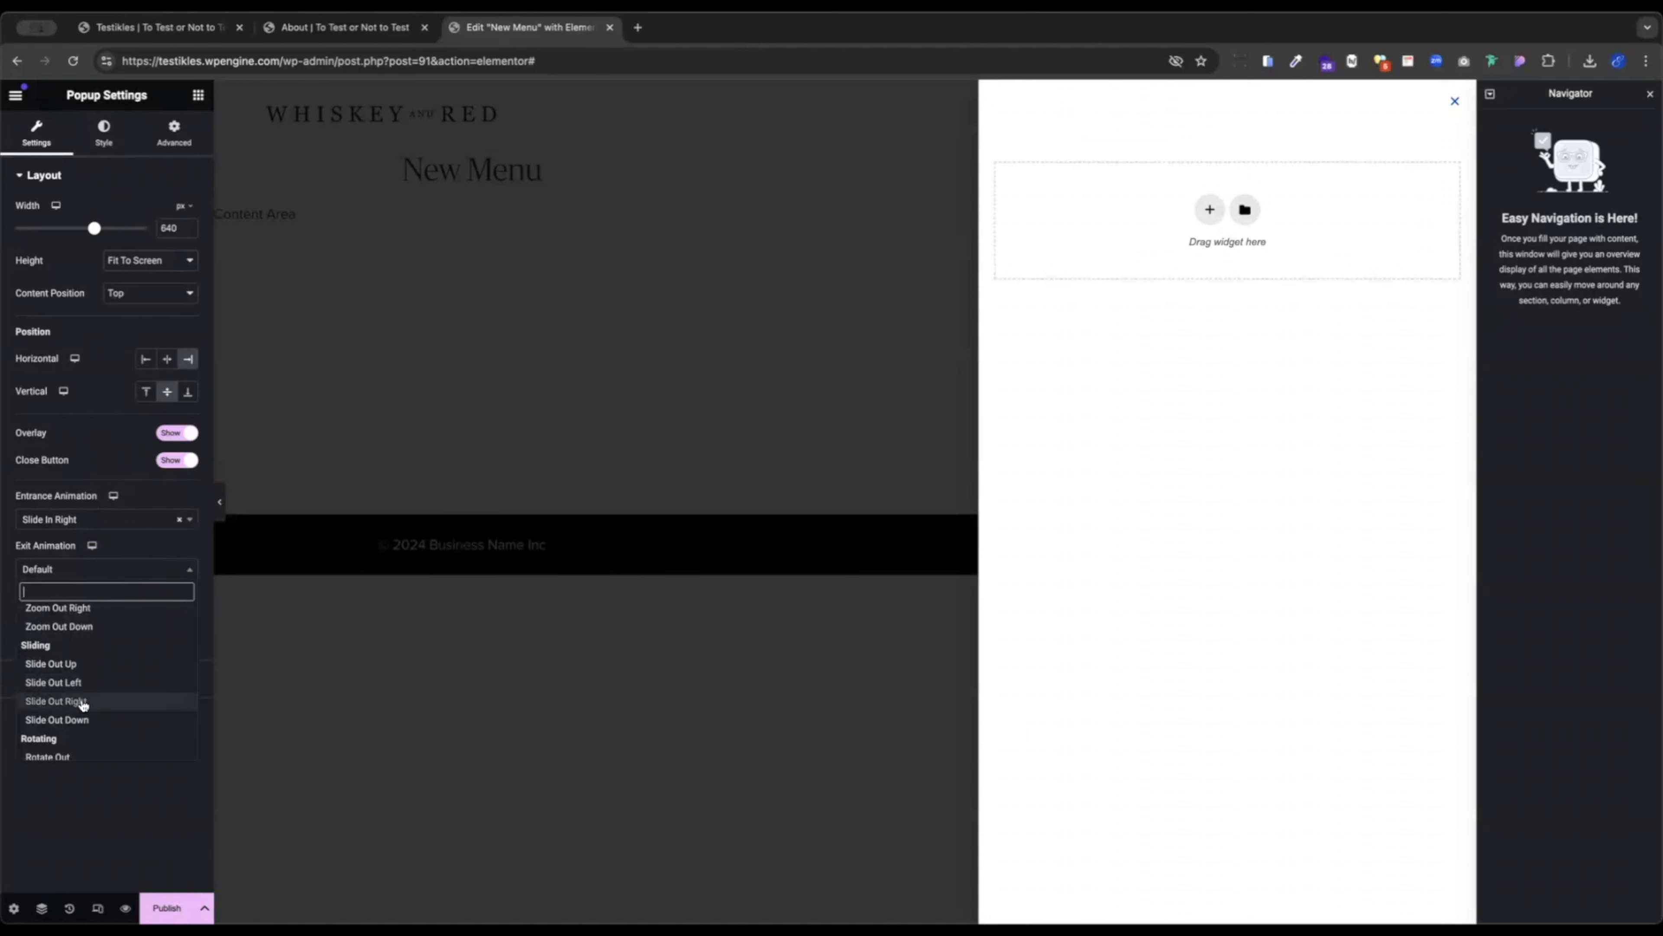
pyautogui.click(79, 701)
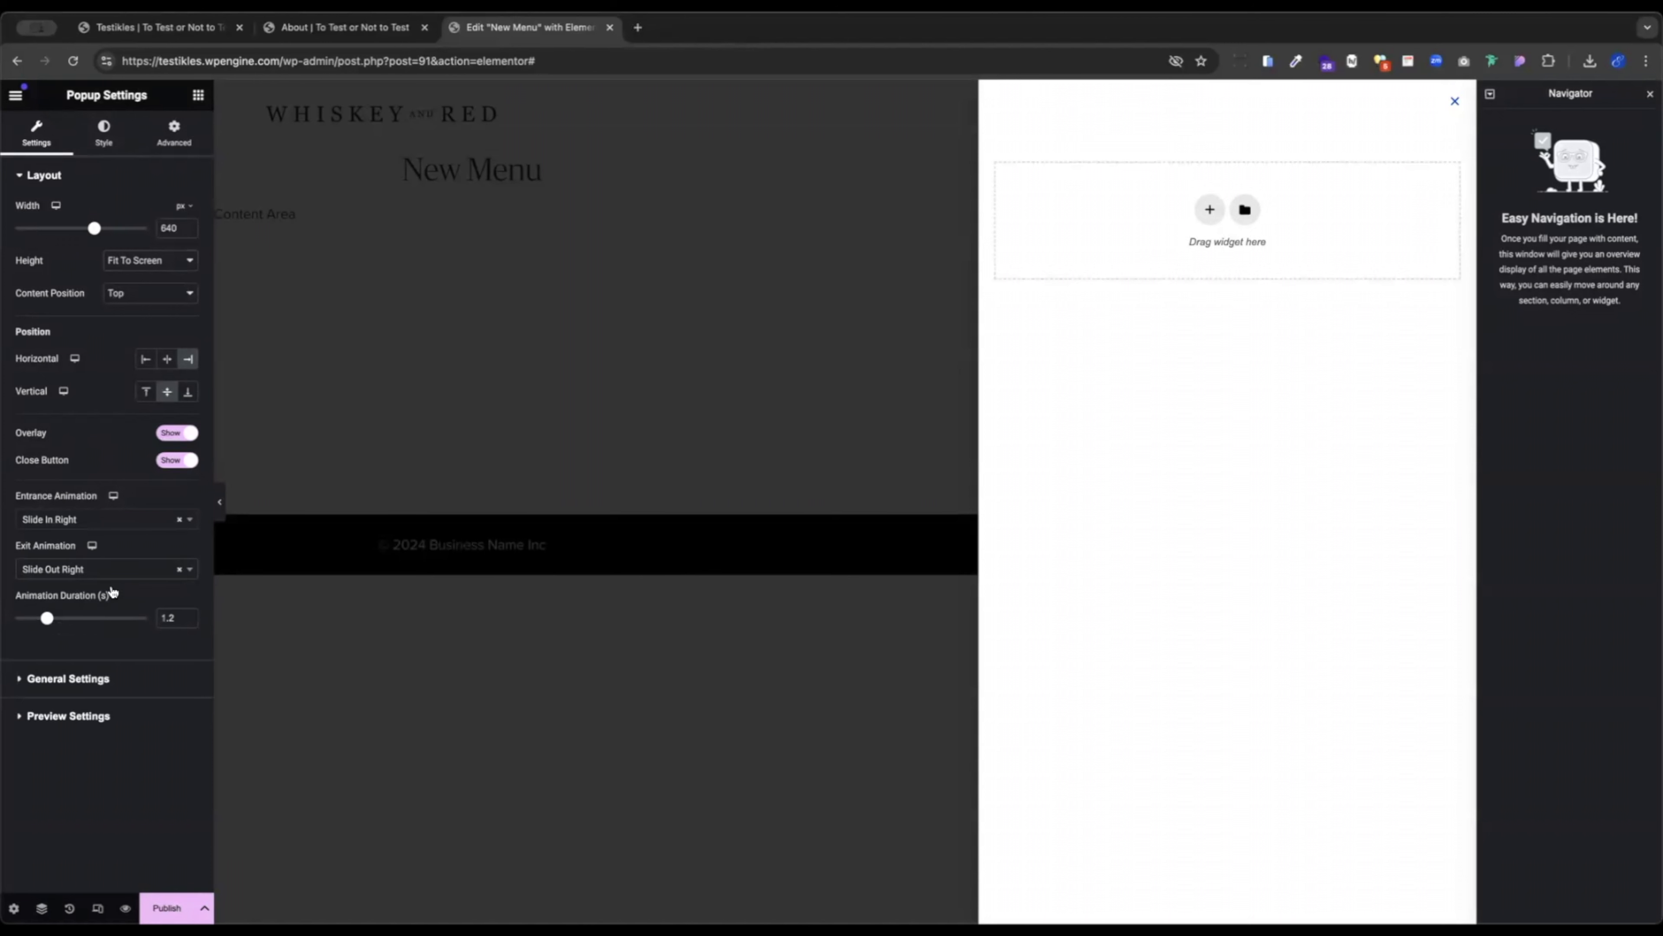
# Hide the popup's built-in close button and give the popup a classic background in the global colour WR Grey.
pyautogui.click(166, 462)
pyautogui.click(100, 137)
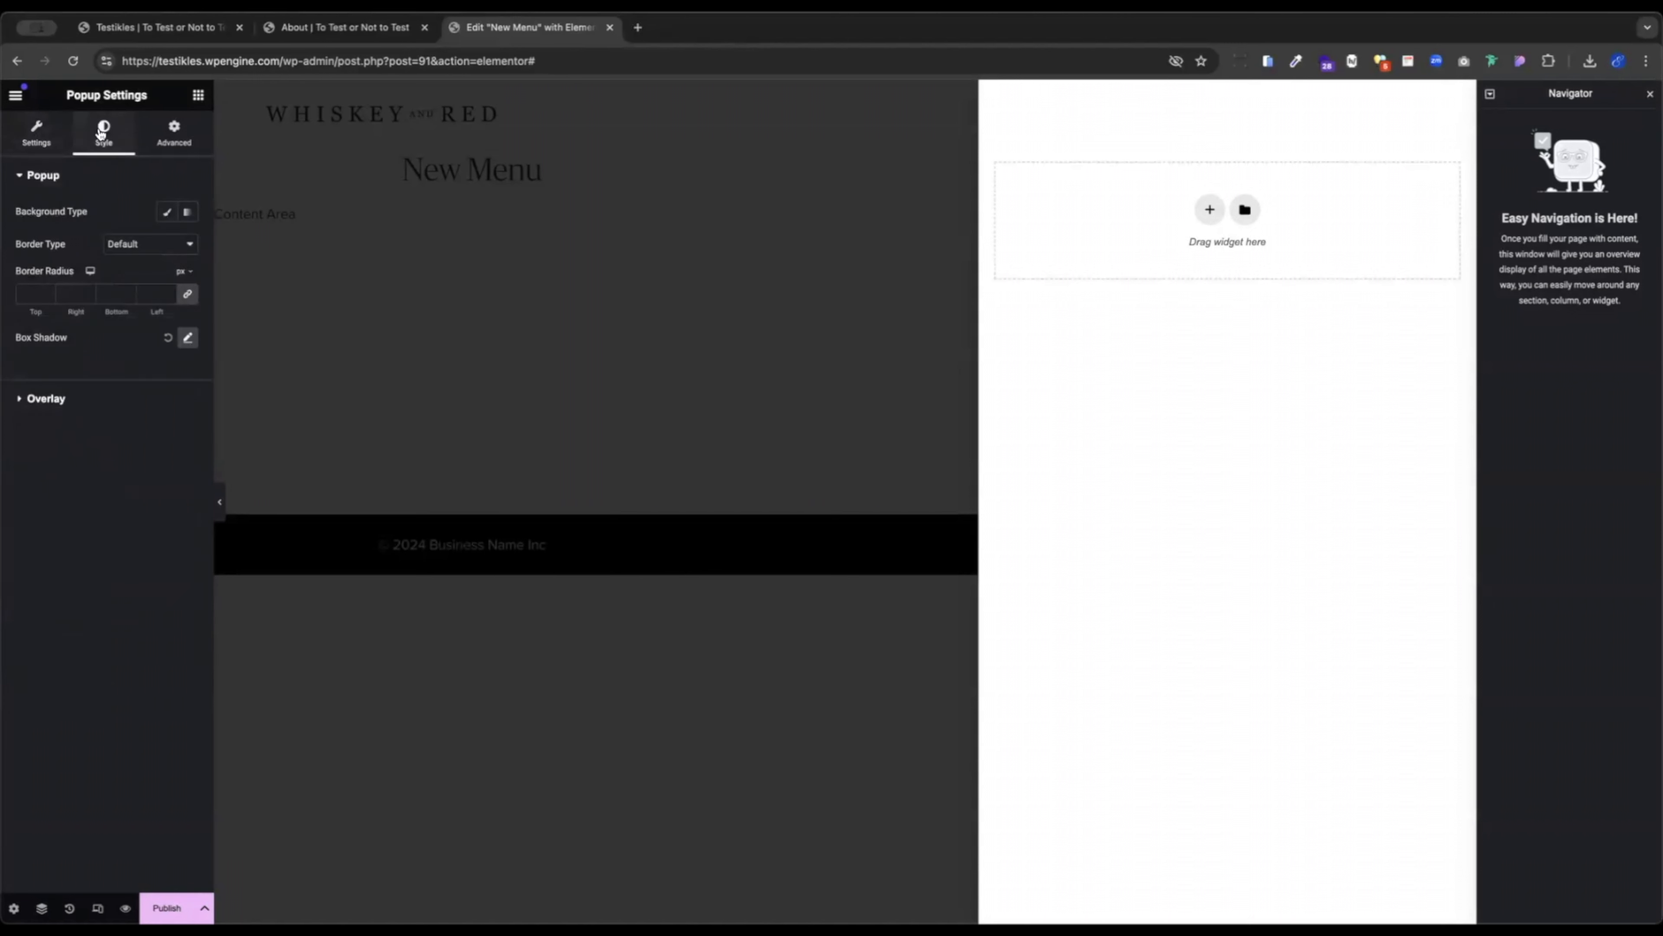
pyautogui.click(166, 212)
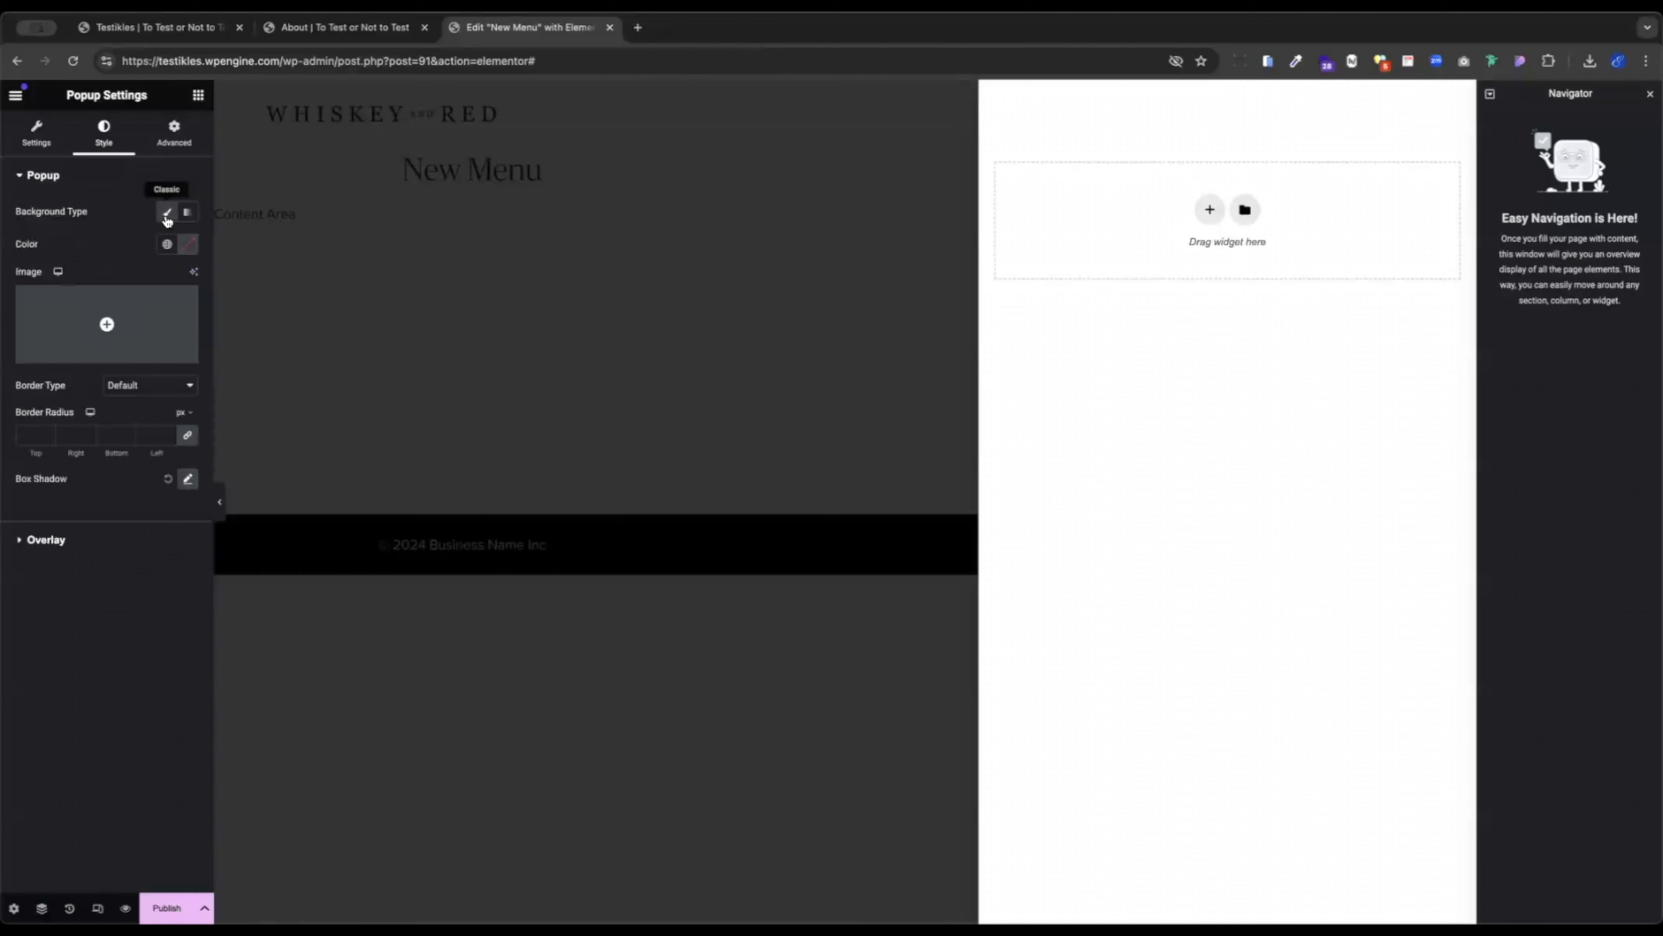
pyautogui.click(168, 245)
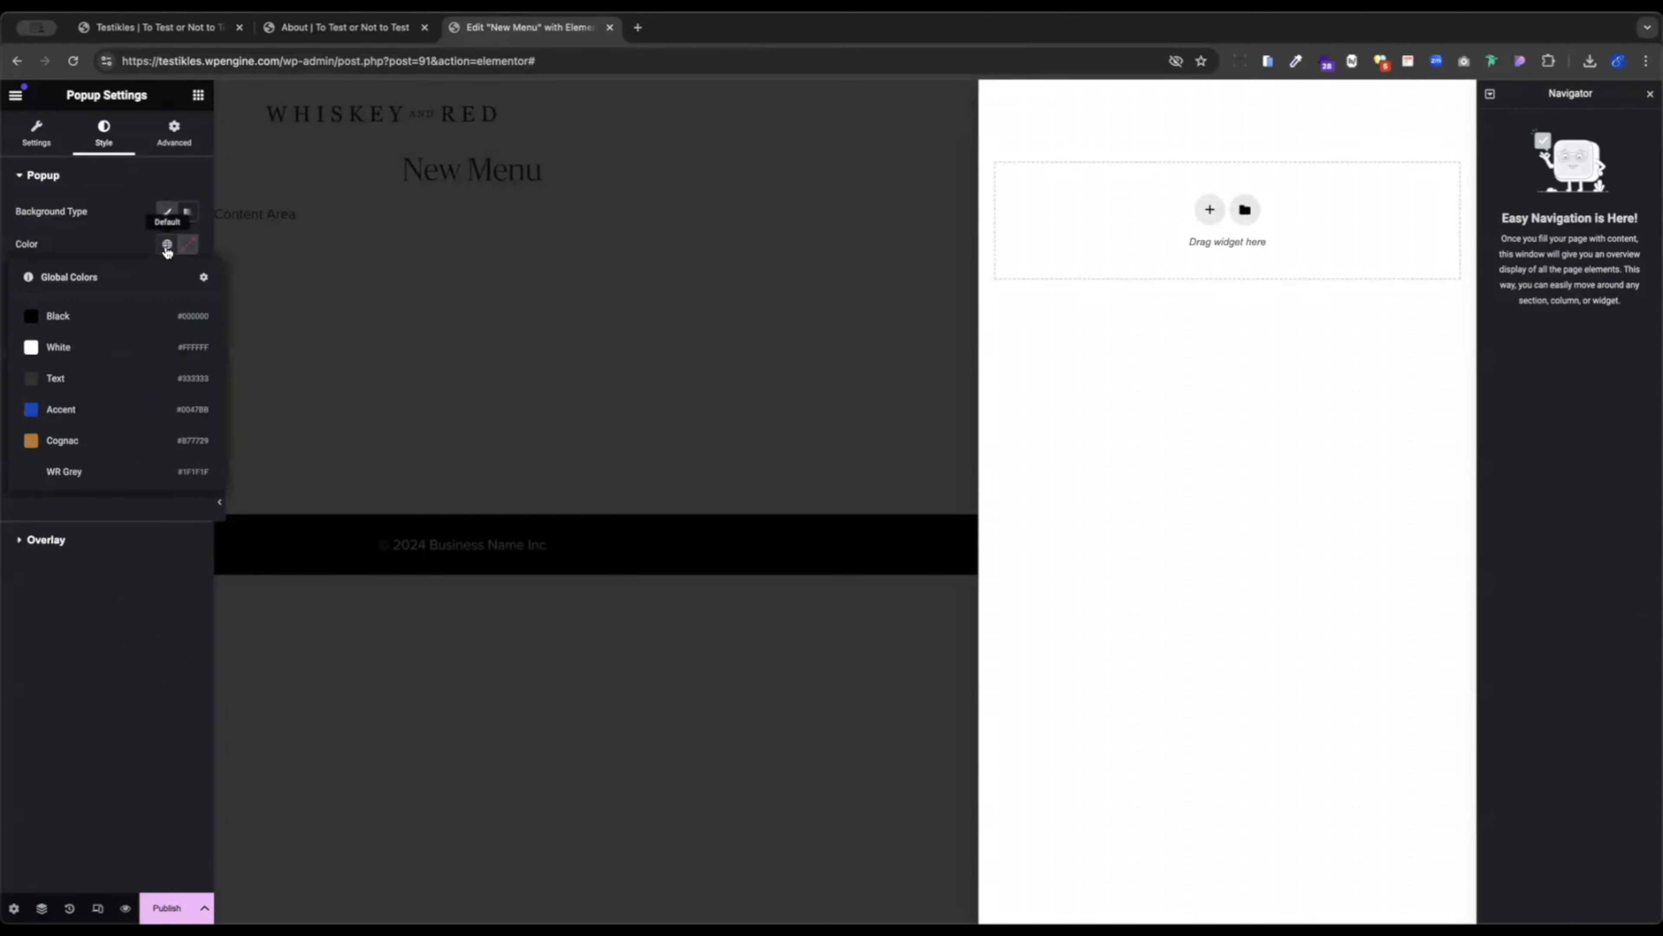
pyautogui.click(97, 473)
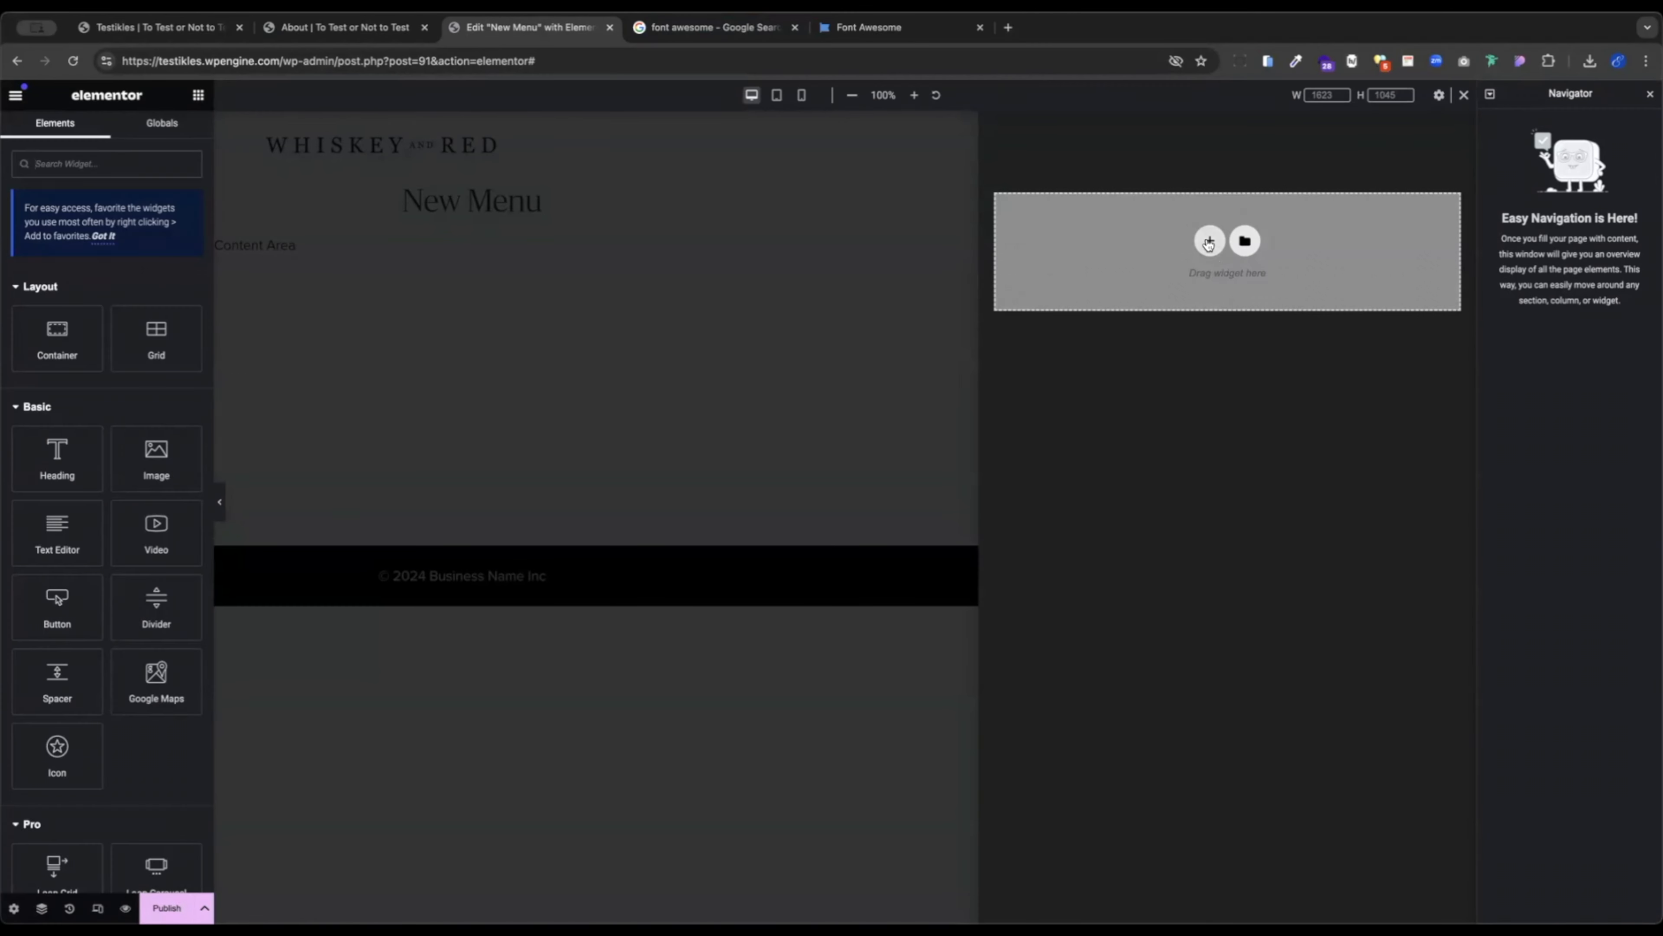
# Add a single flexbox container with a downward column direction to the empty popup.
pyautogui.click(1209, 243)
pyautogui.click(1179, 305)
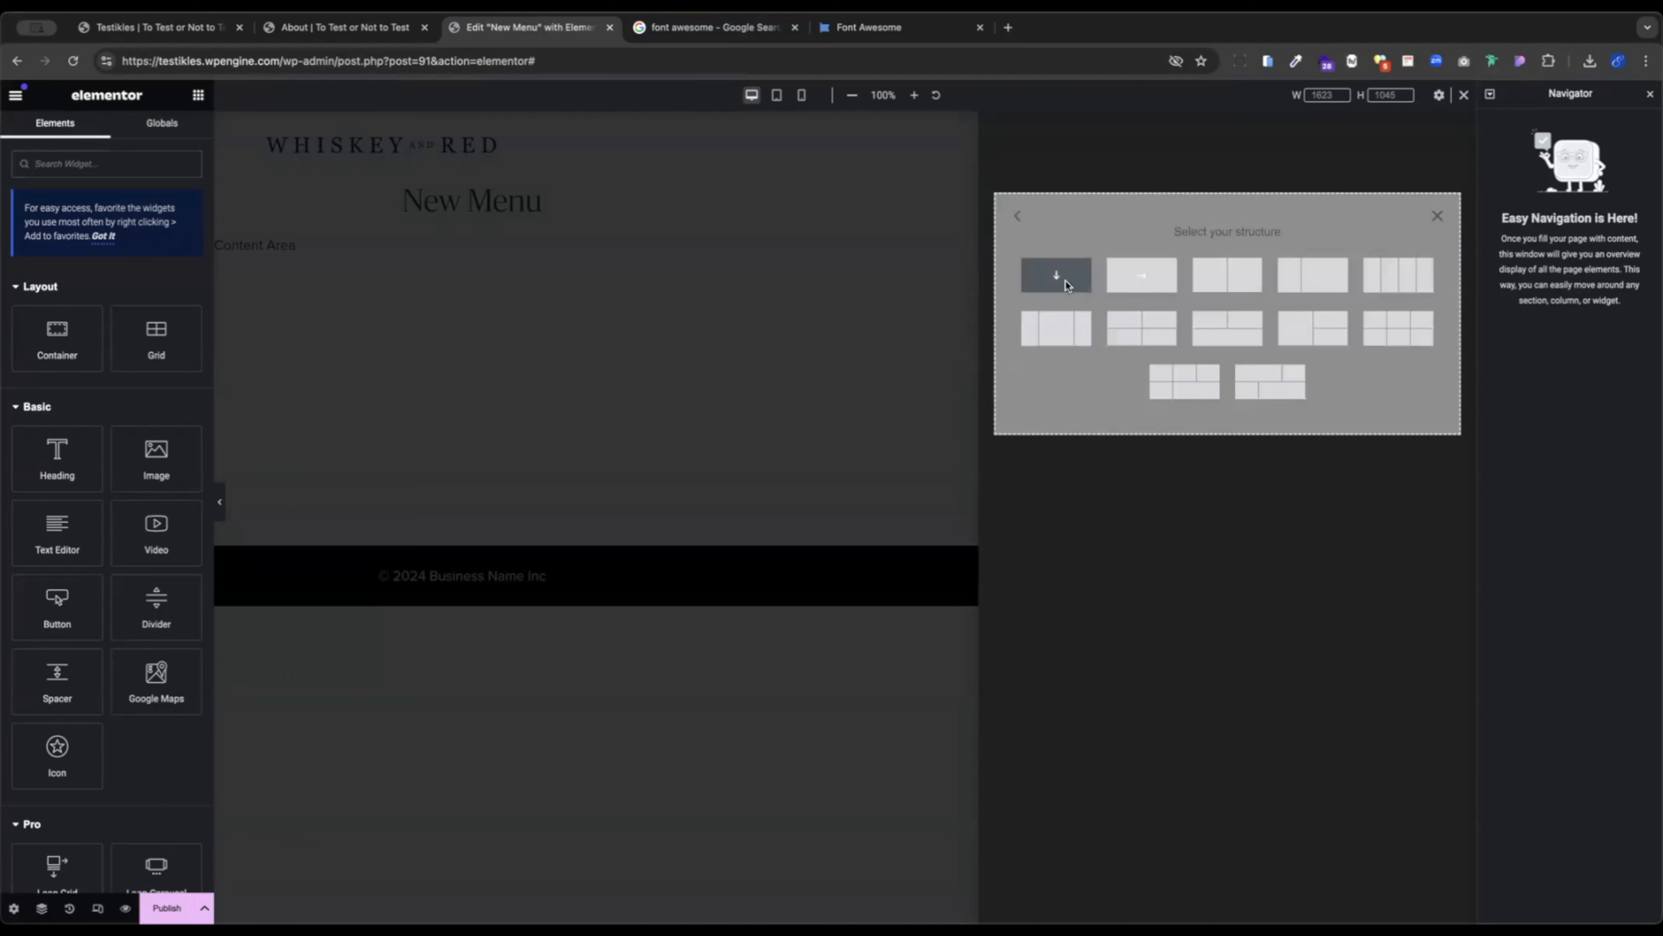
pyautogui.click(1066, 285)
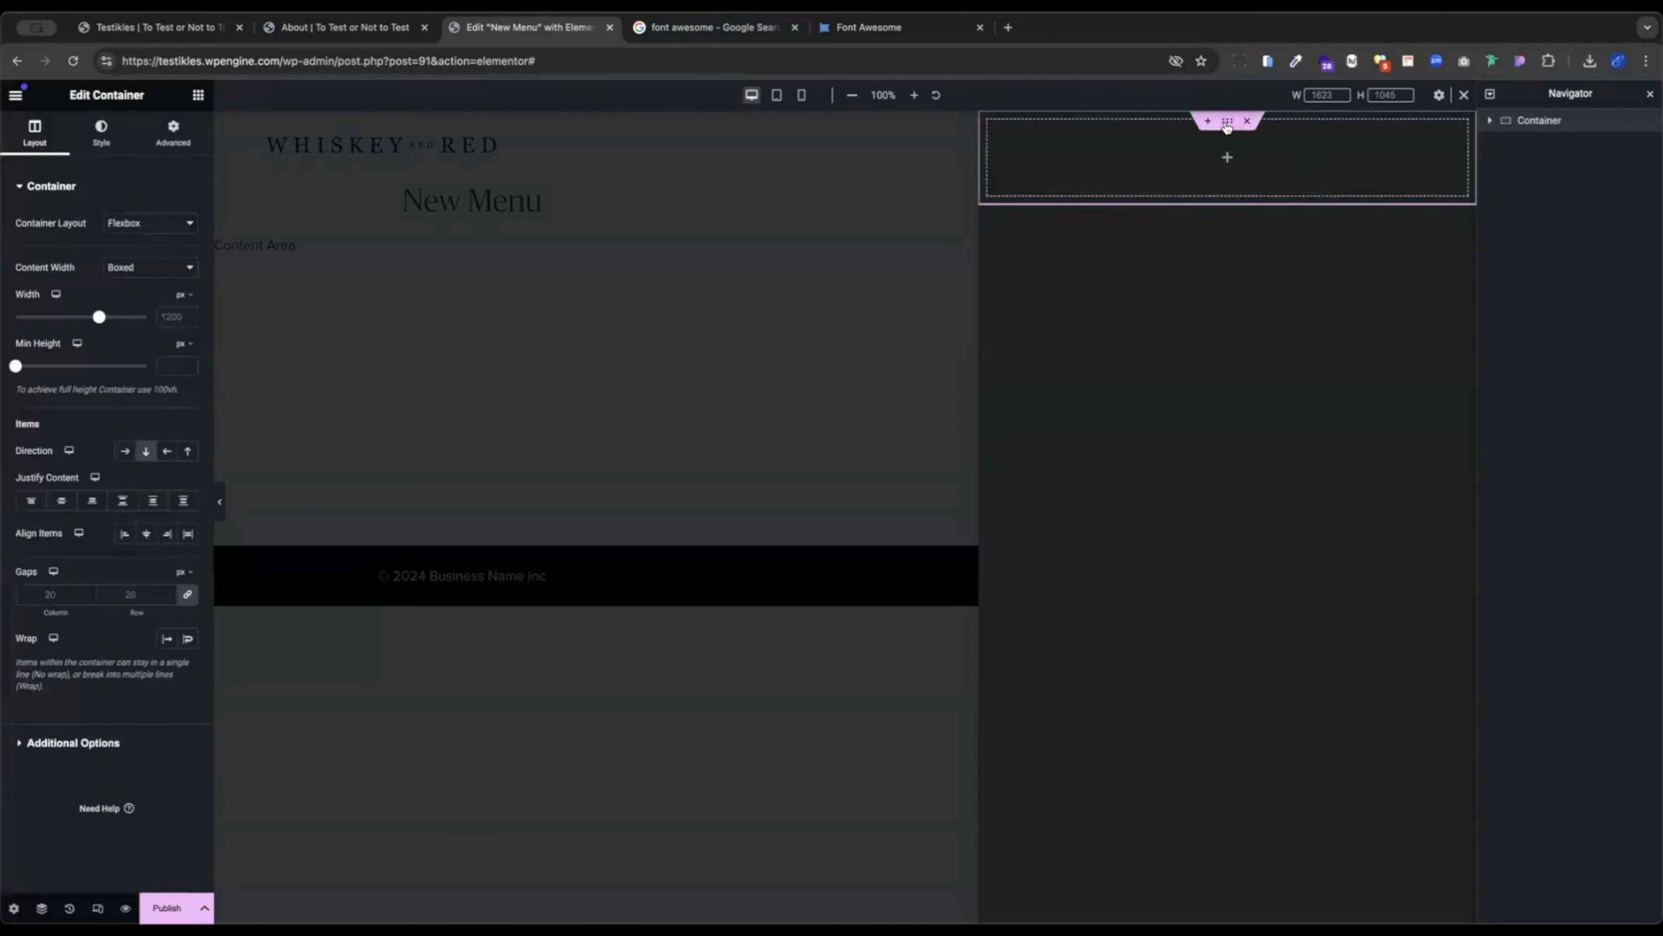
# Set the container's padding to 10% on all sides.
pyautogui.click(165, 141)
pyautogui.click(184, 278)
pyautogui.click(183, 293)
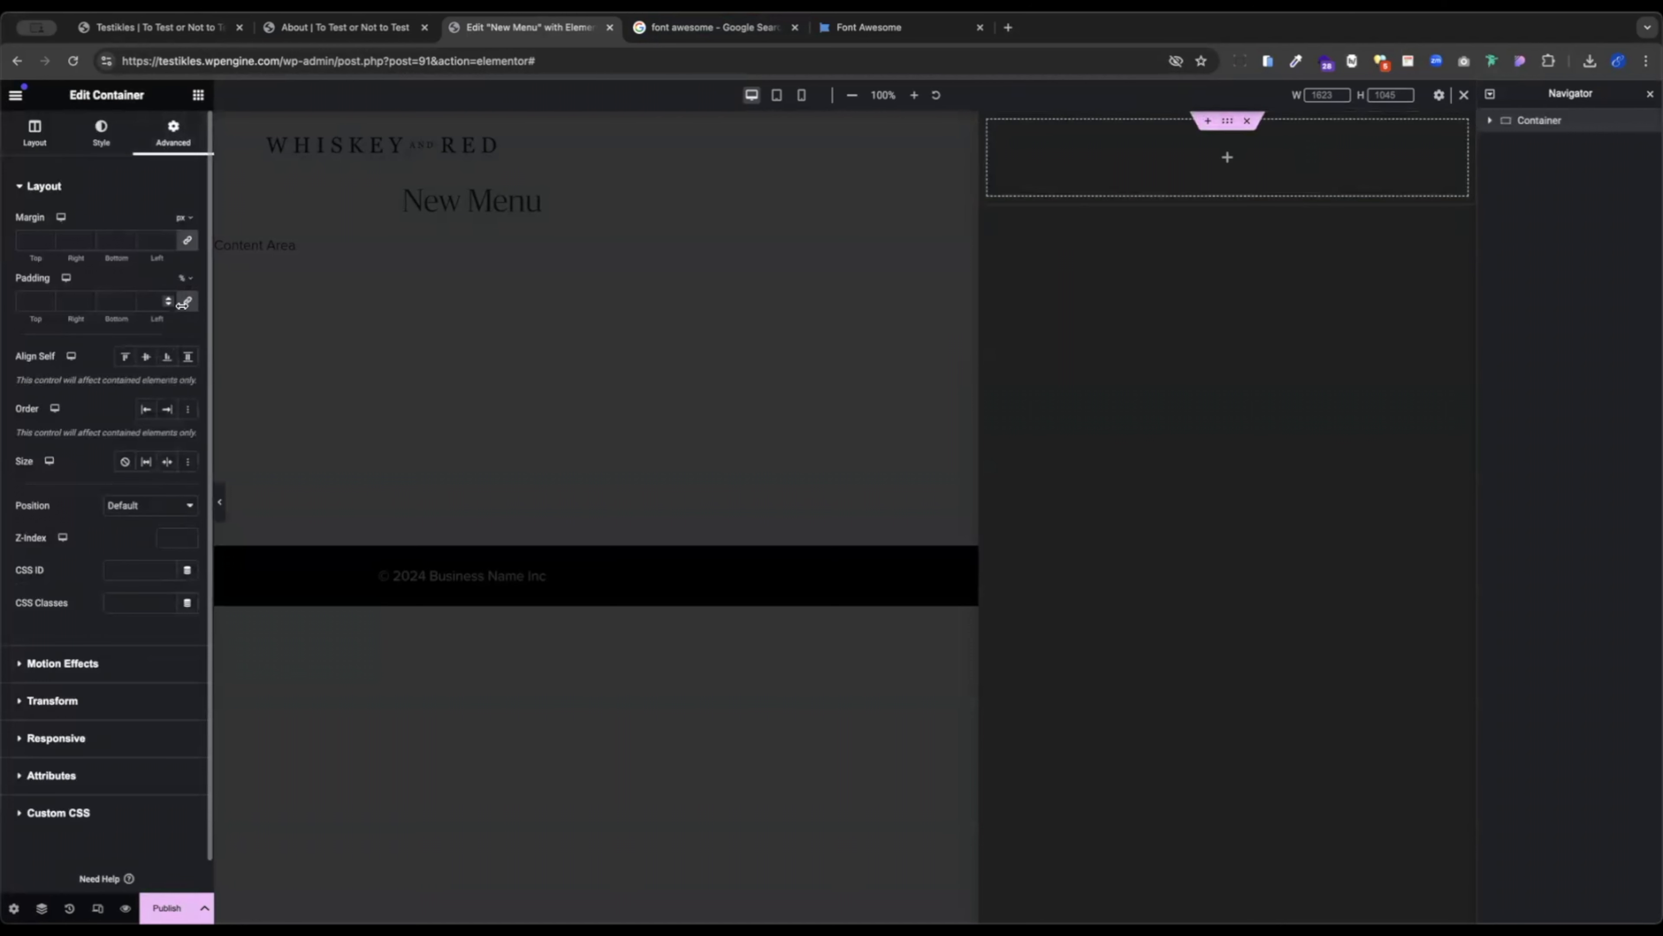
pyautogui.click(157, 307)
pyautogui.write('10')
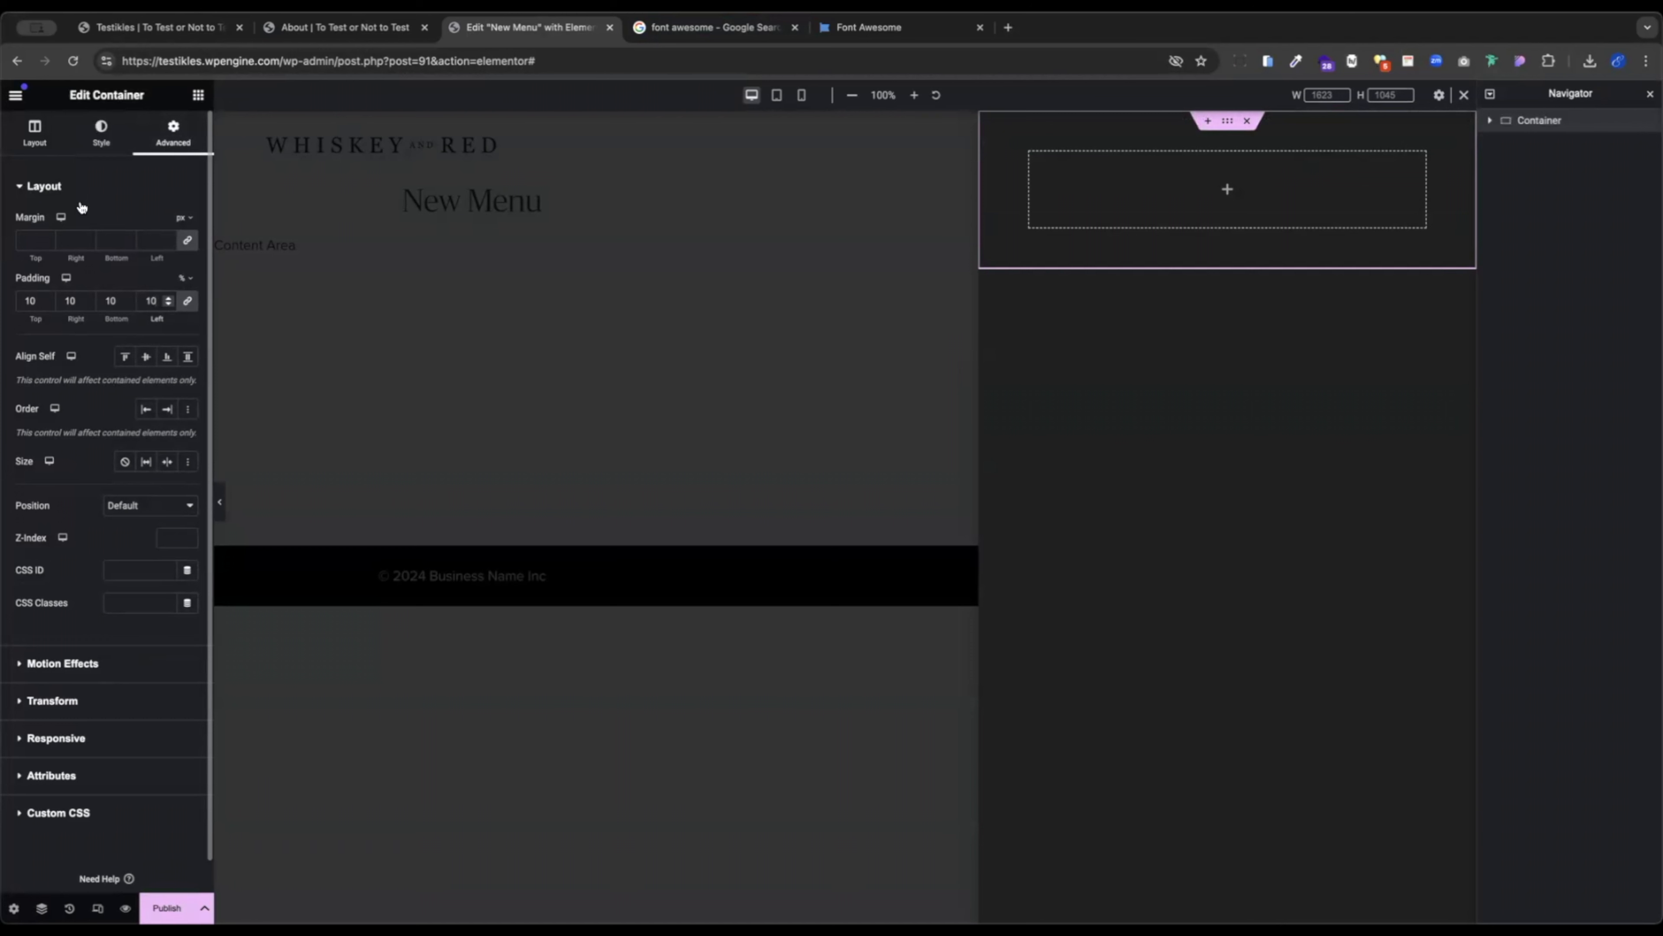
# Place an Icon widget inside the popup's container.
pyautogui.click(198, 95)
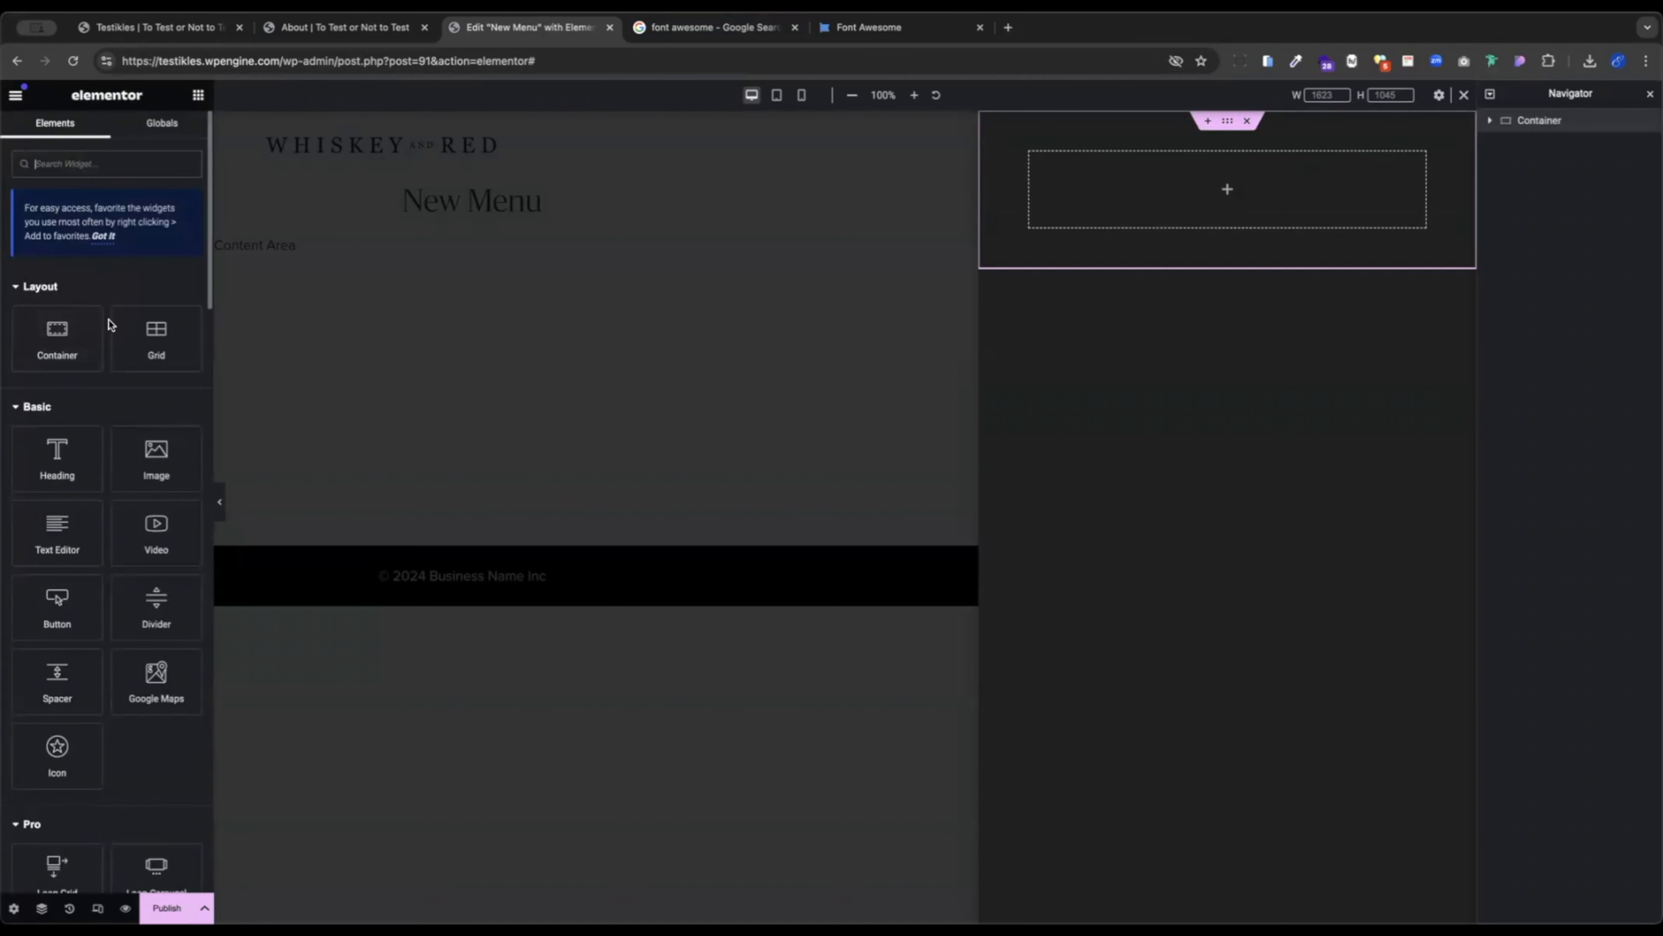
pyautogui.write('icon')
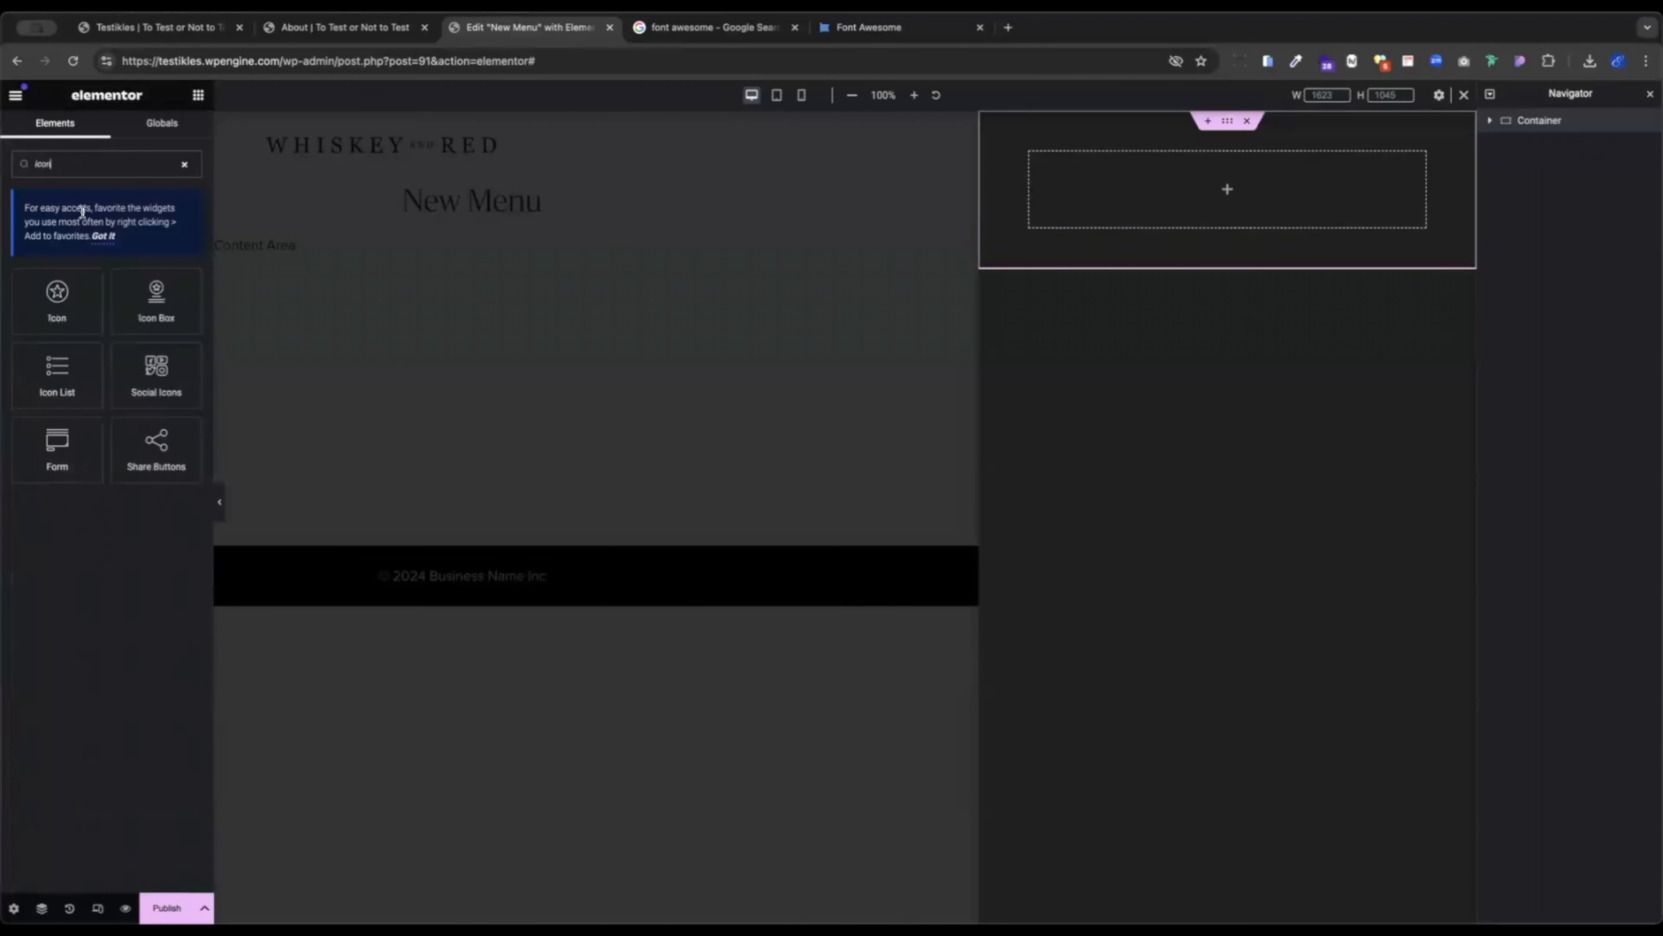
pyautogui.moveTo(57, 301); pyautogui.dragTo(1218, 223)
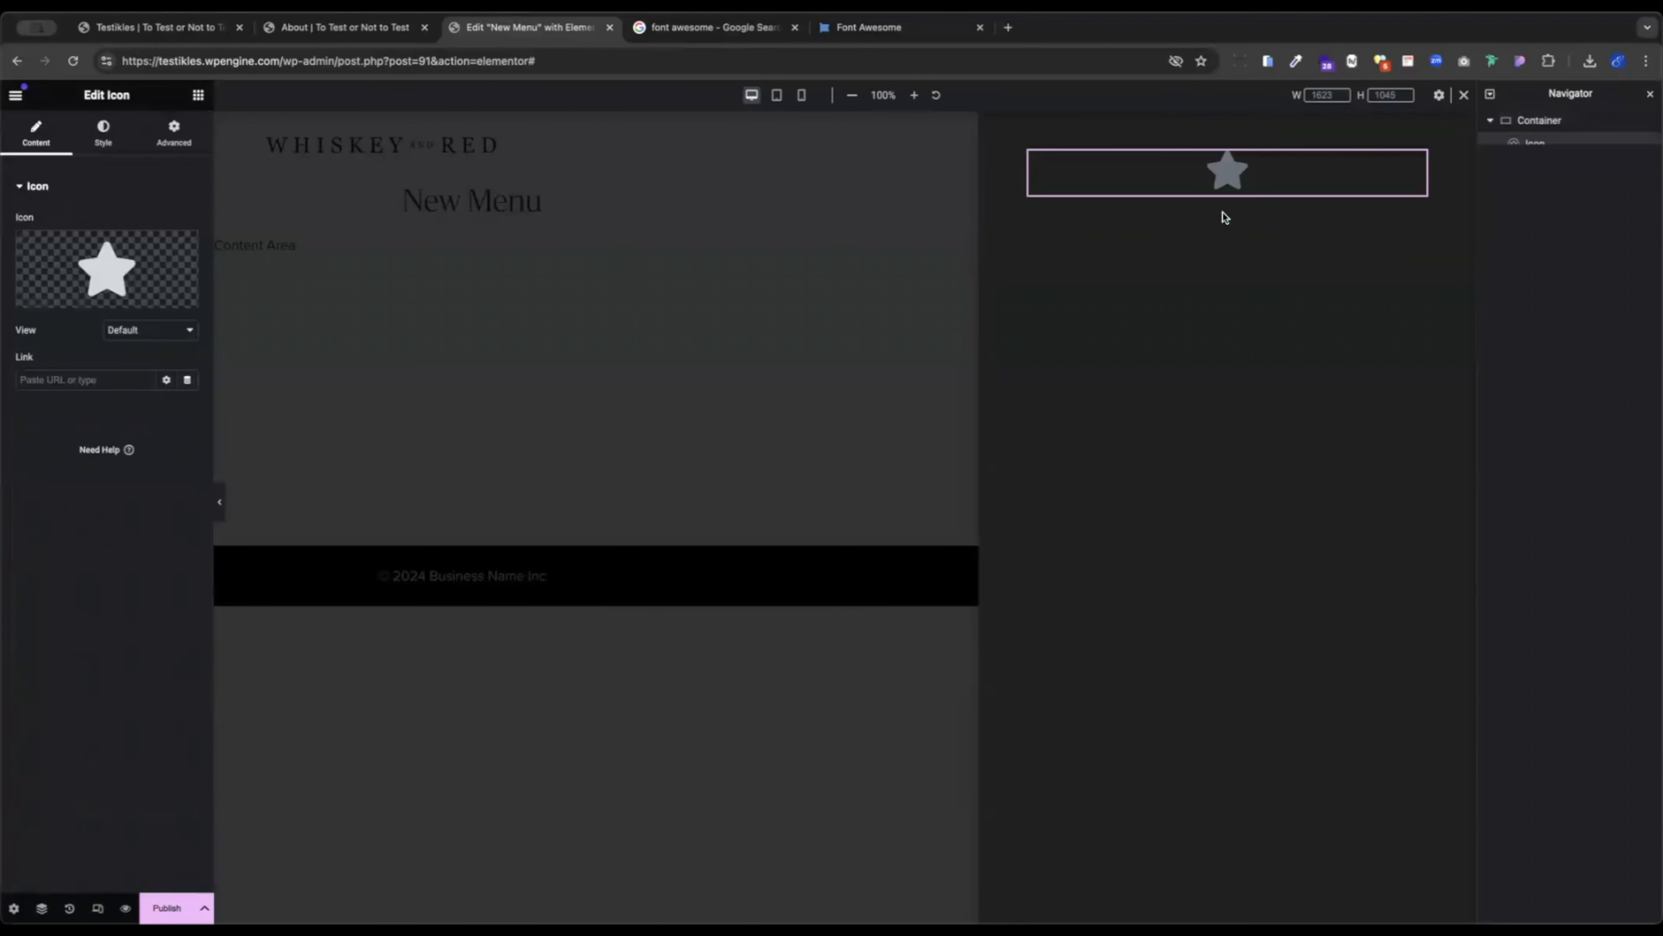
# Swap the star for the Times icon from the icon library.
pyautogui.click(106, 262)
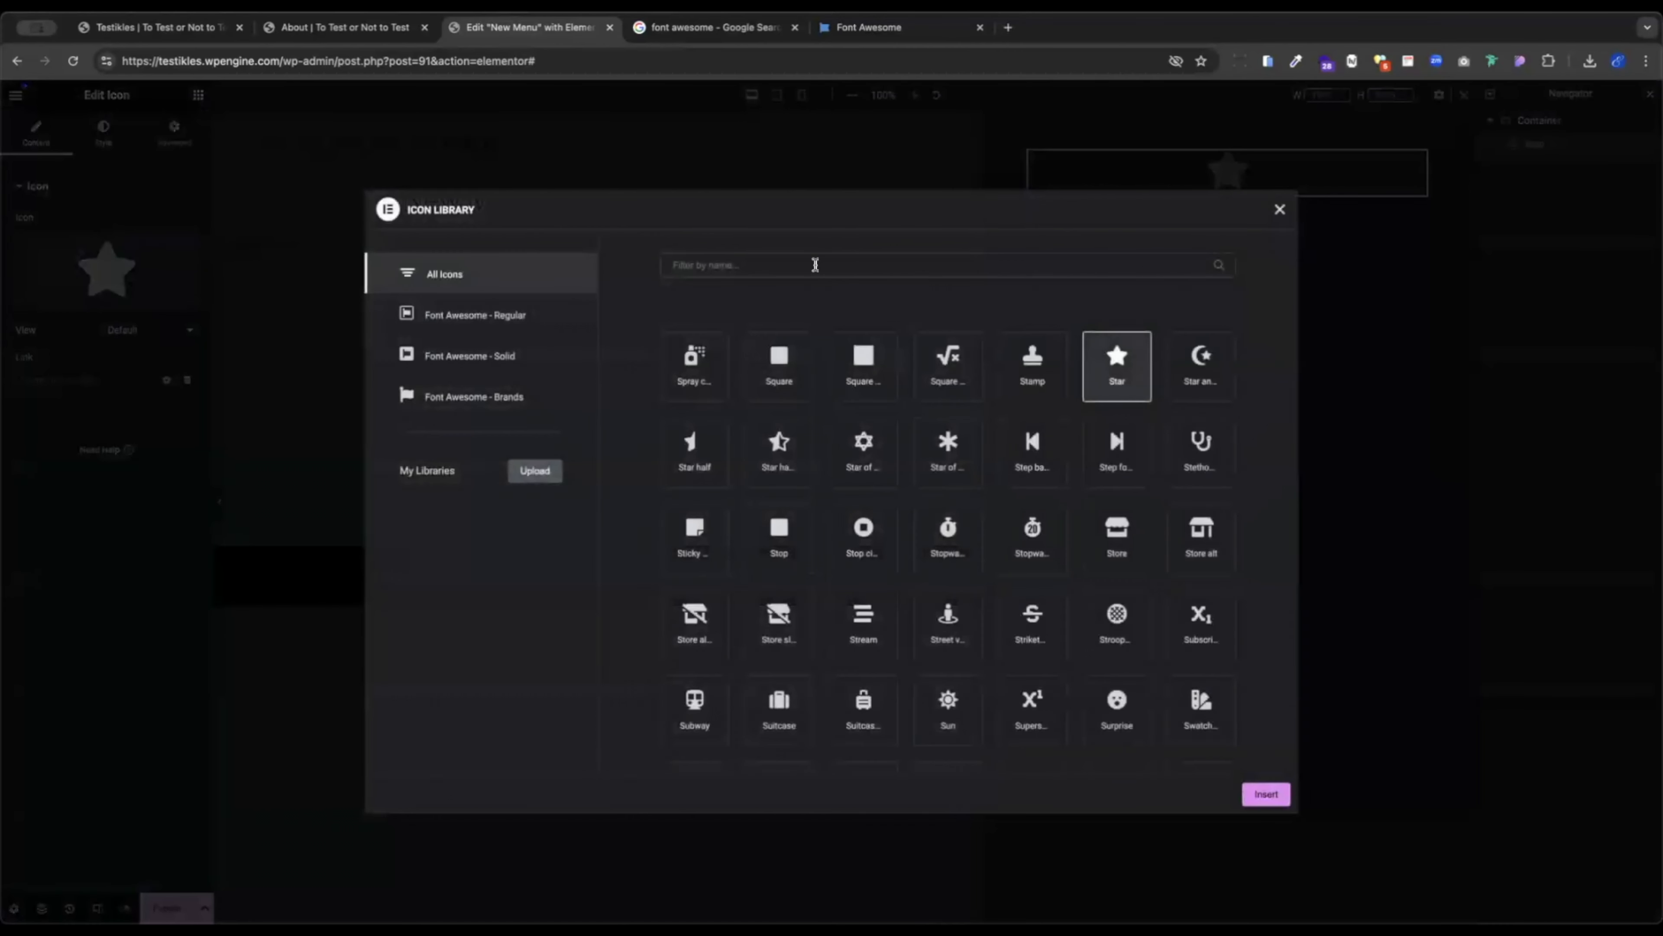
pyautogui.click(815, 264)
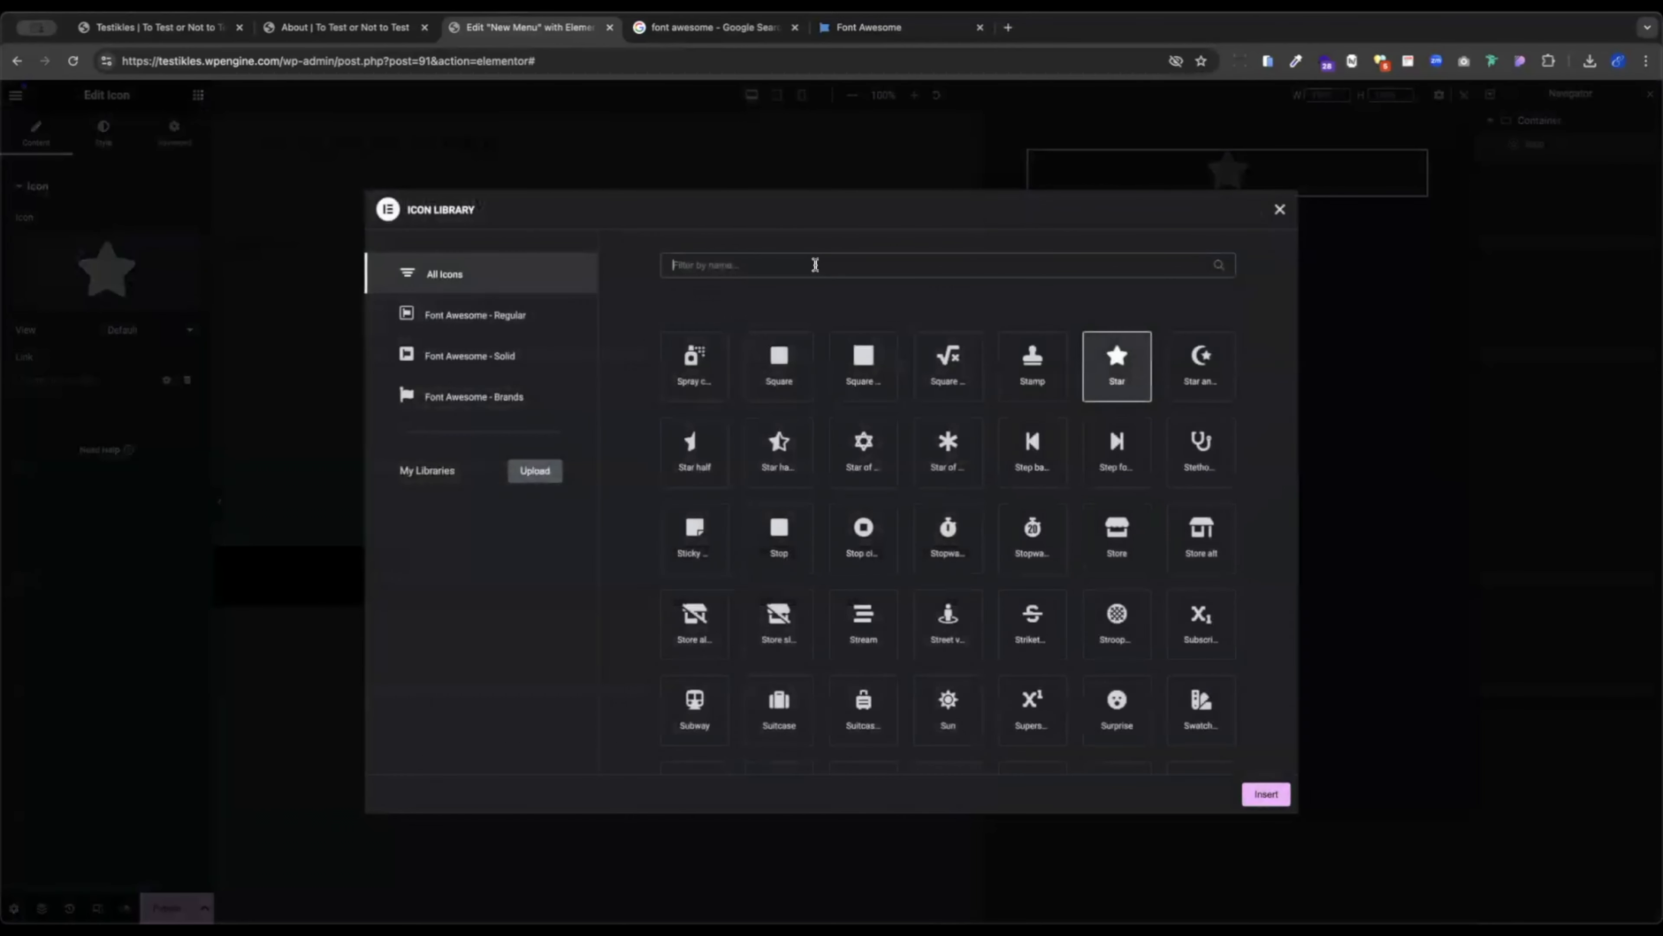
pyautogui.write('times')
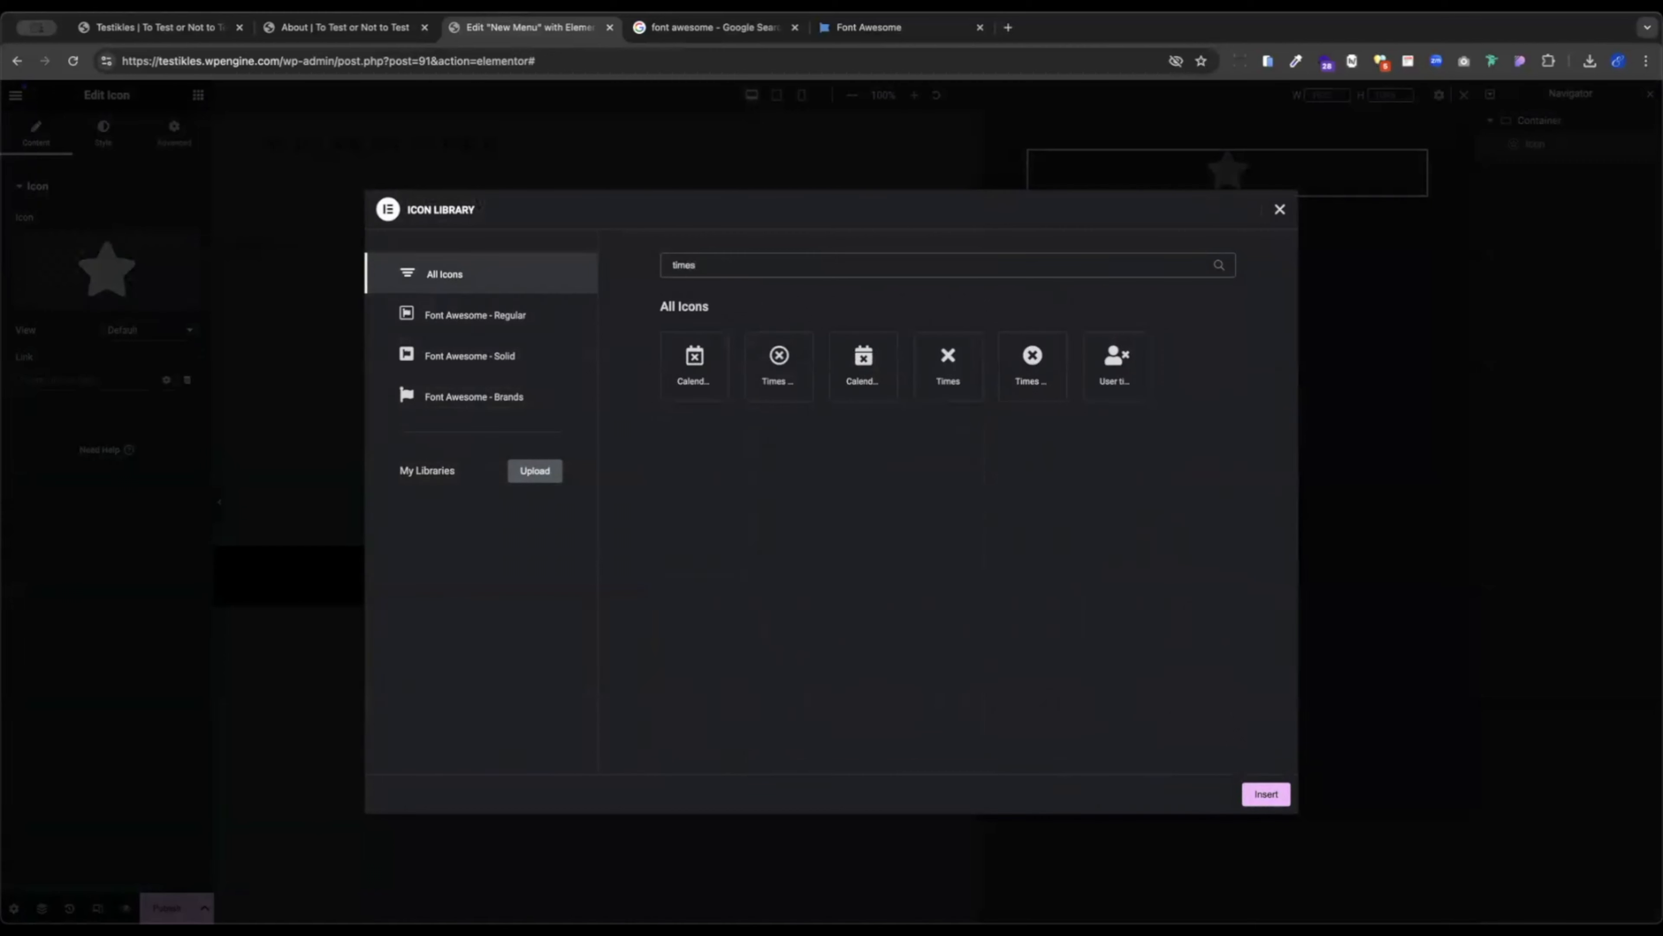
pyautogui.click(942, 367)
pyautogui.click(1265, 794)
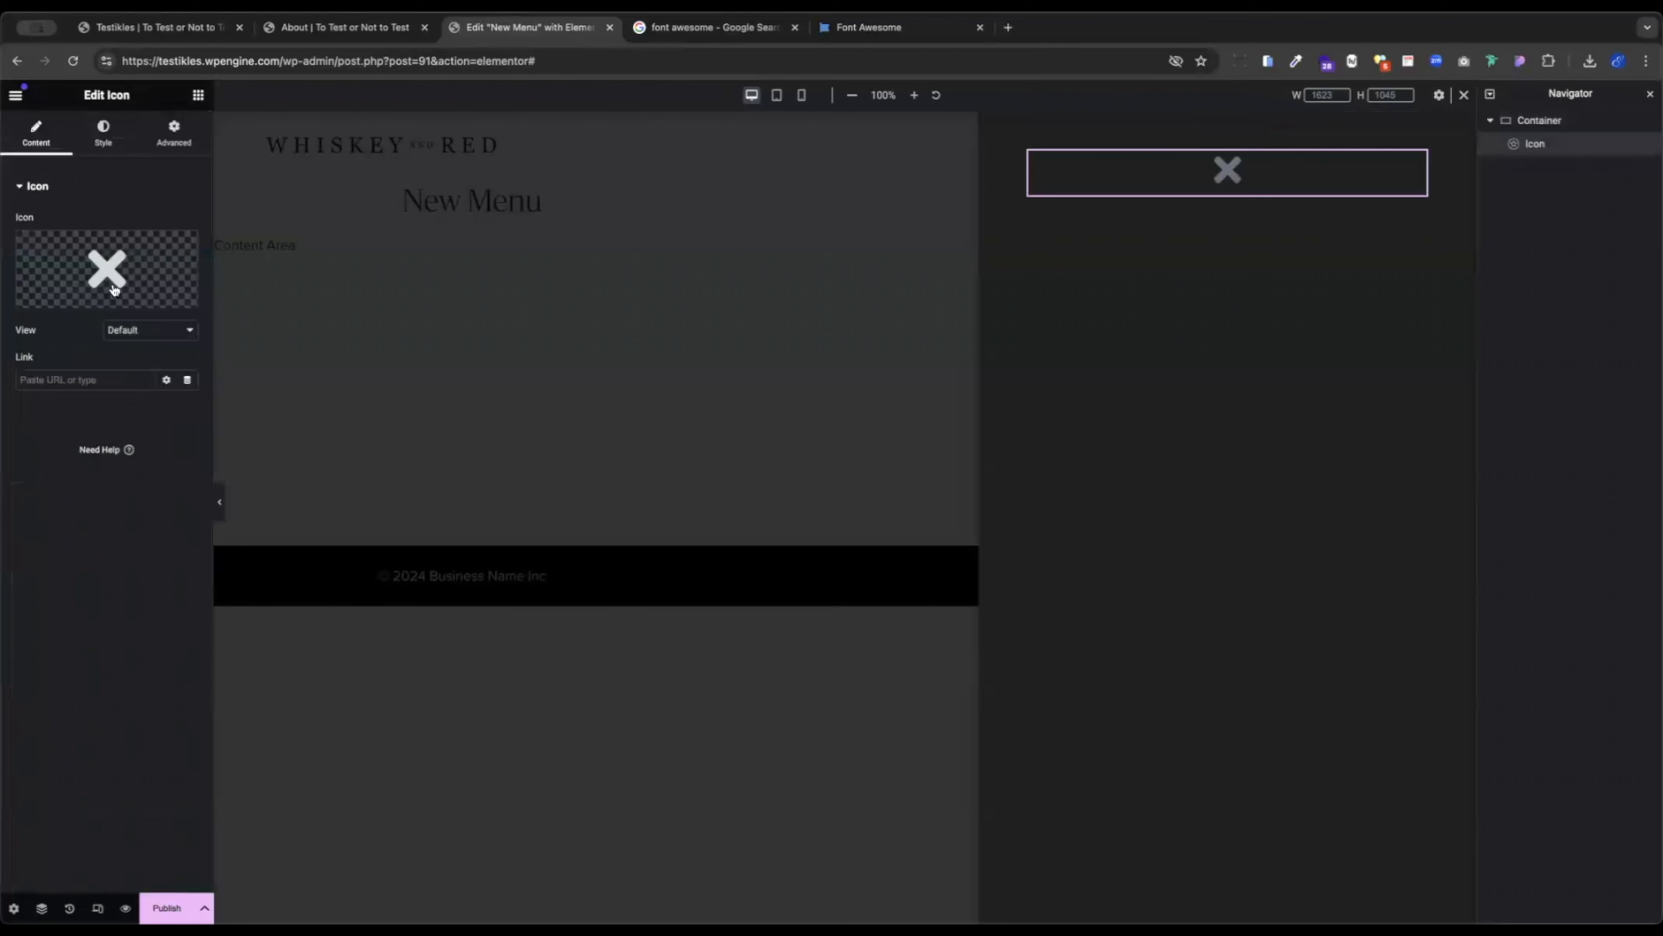
# Replace the widget's icon with the thin close SVG from the media library.
pyautogui.moveTo(72, 261)
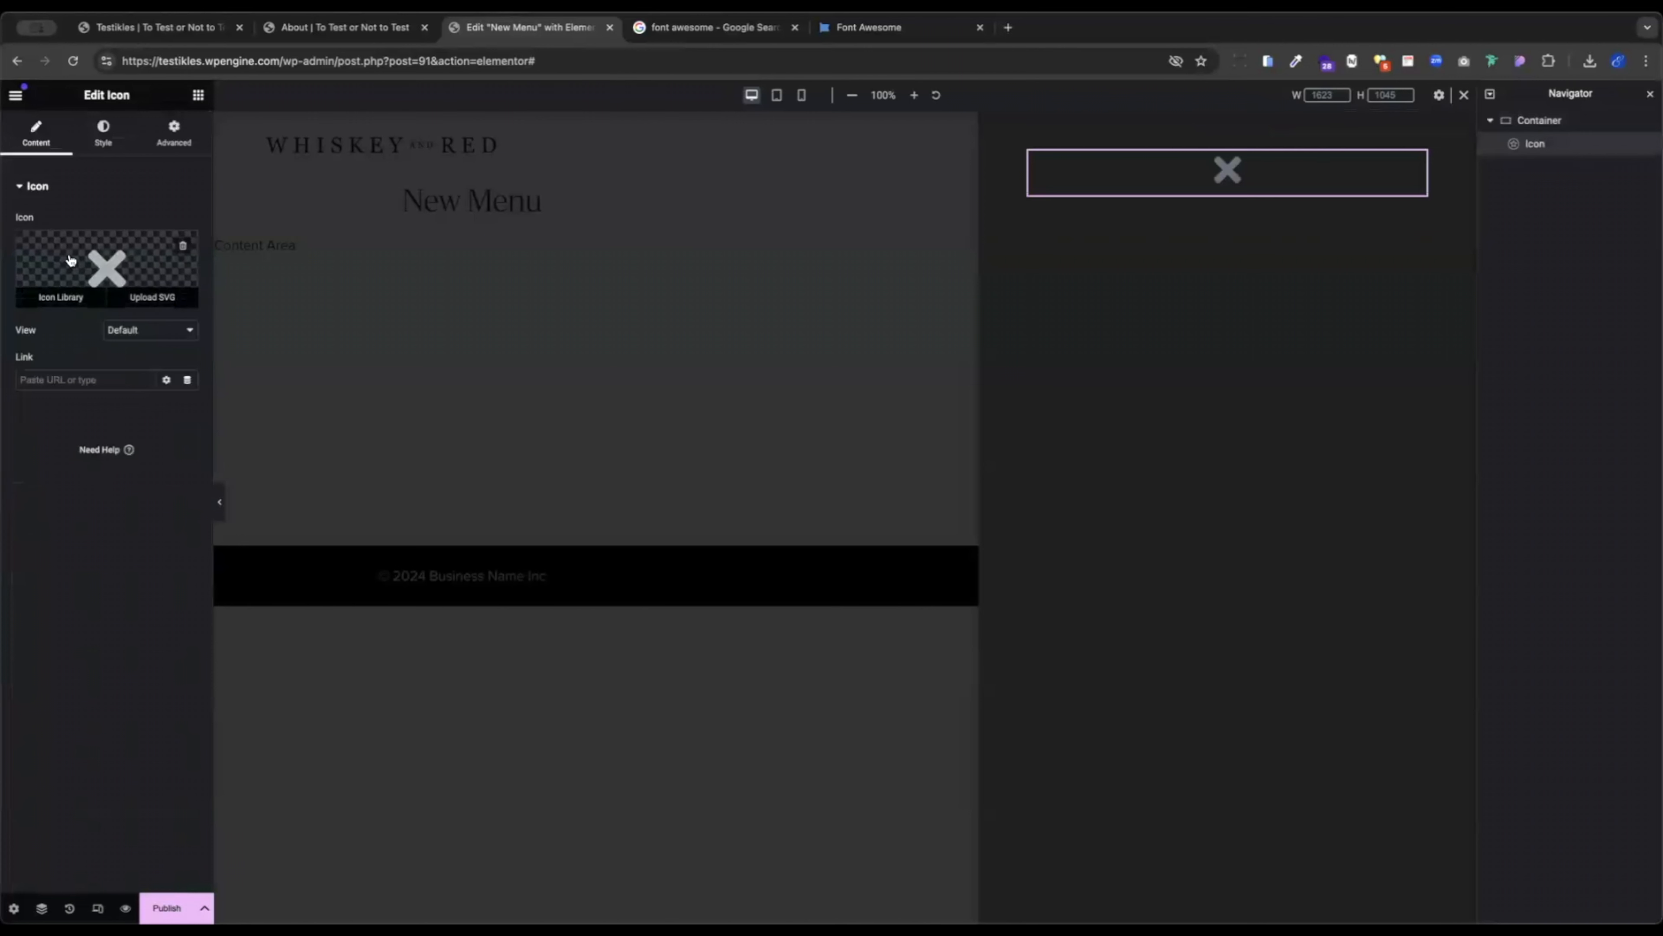
pyautogui.click(144, 301)
pyautogui.click(223, 310)
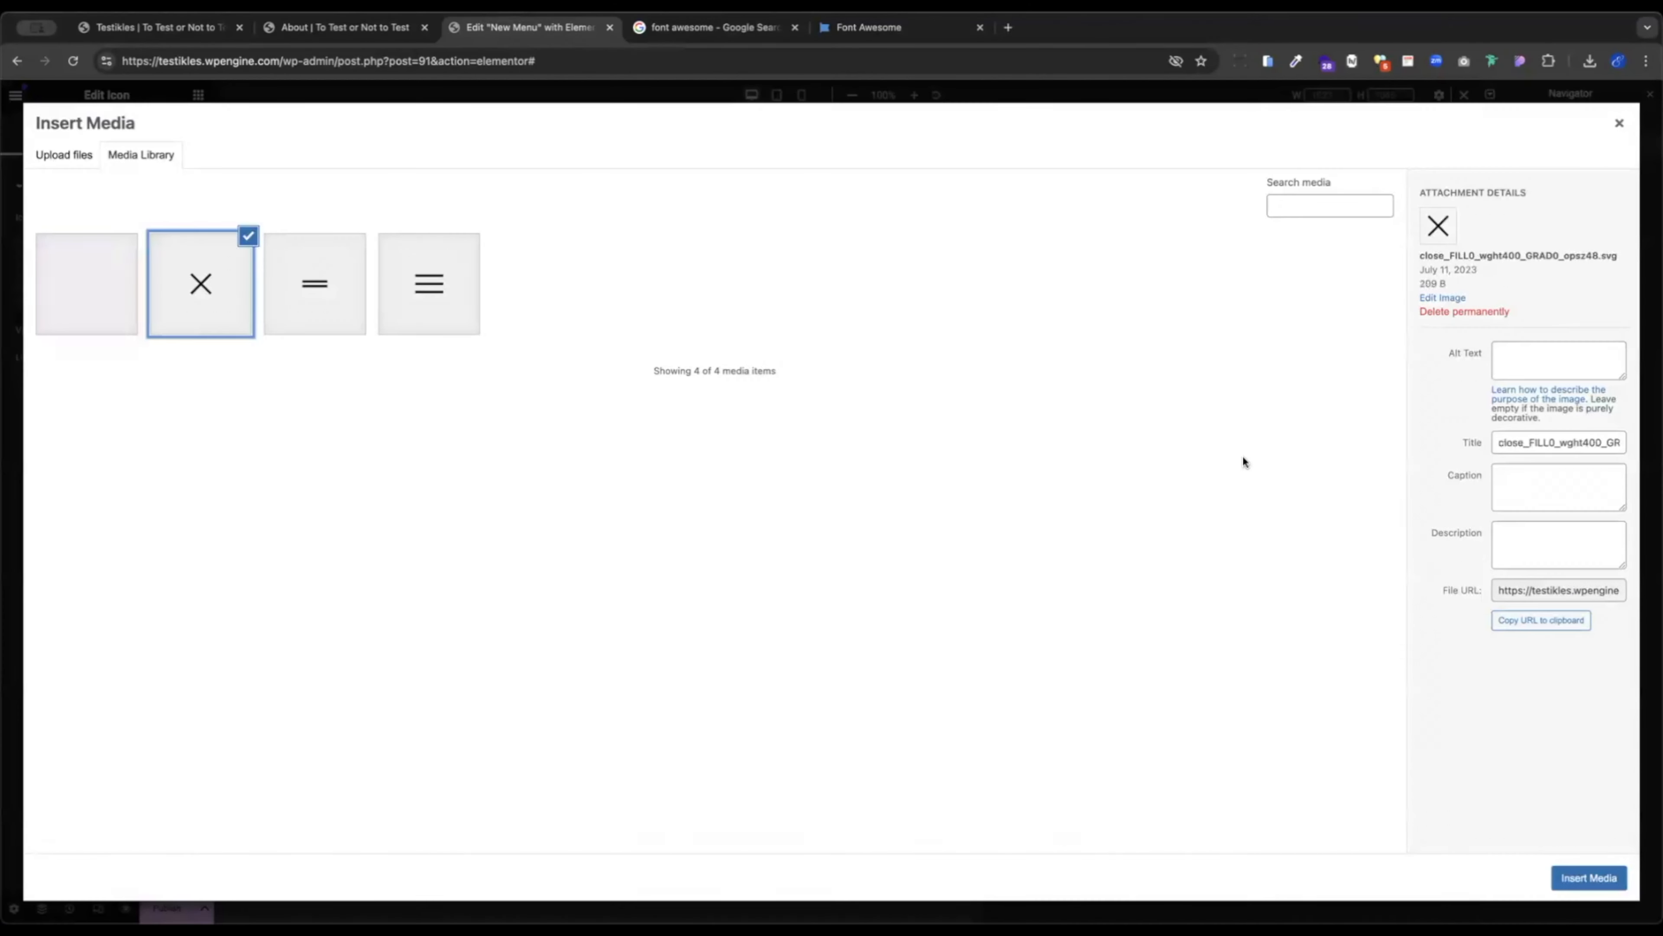
pyautogui.click(1608, 876)
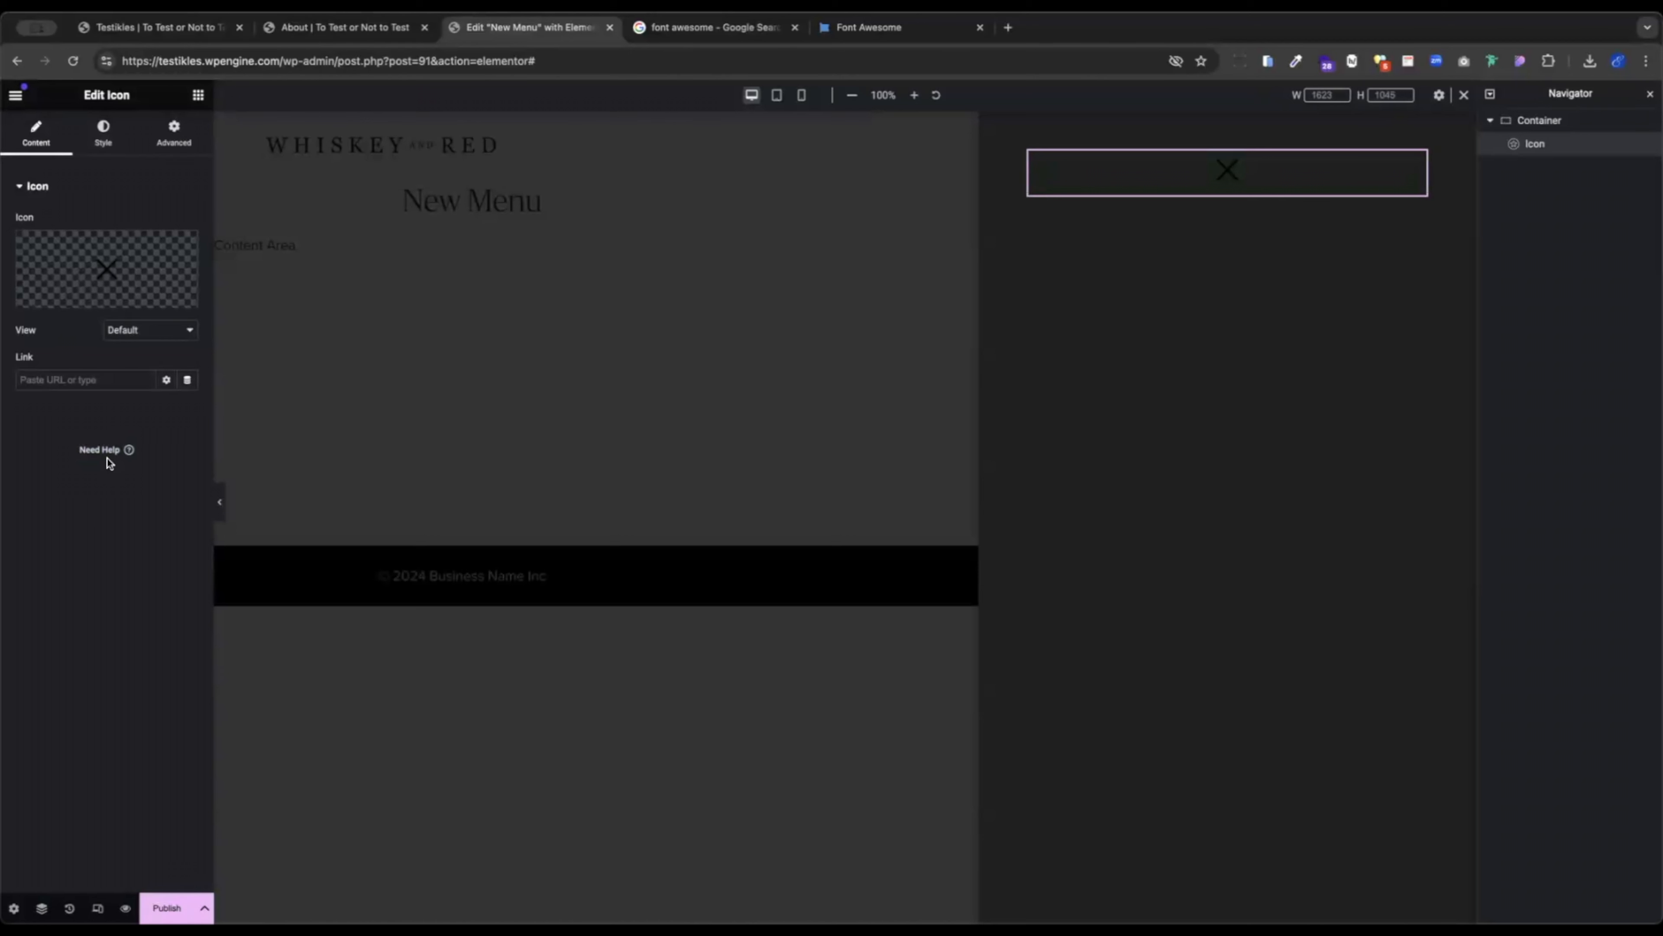
# Link the close icon to the dynamic Popup action and set that action to Close Popup.
pyautogui.click(186, 381)
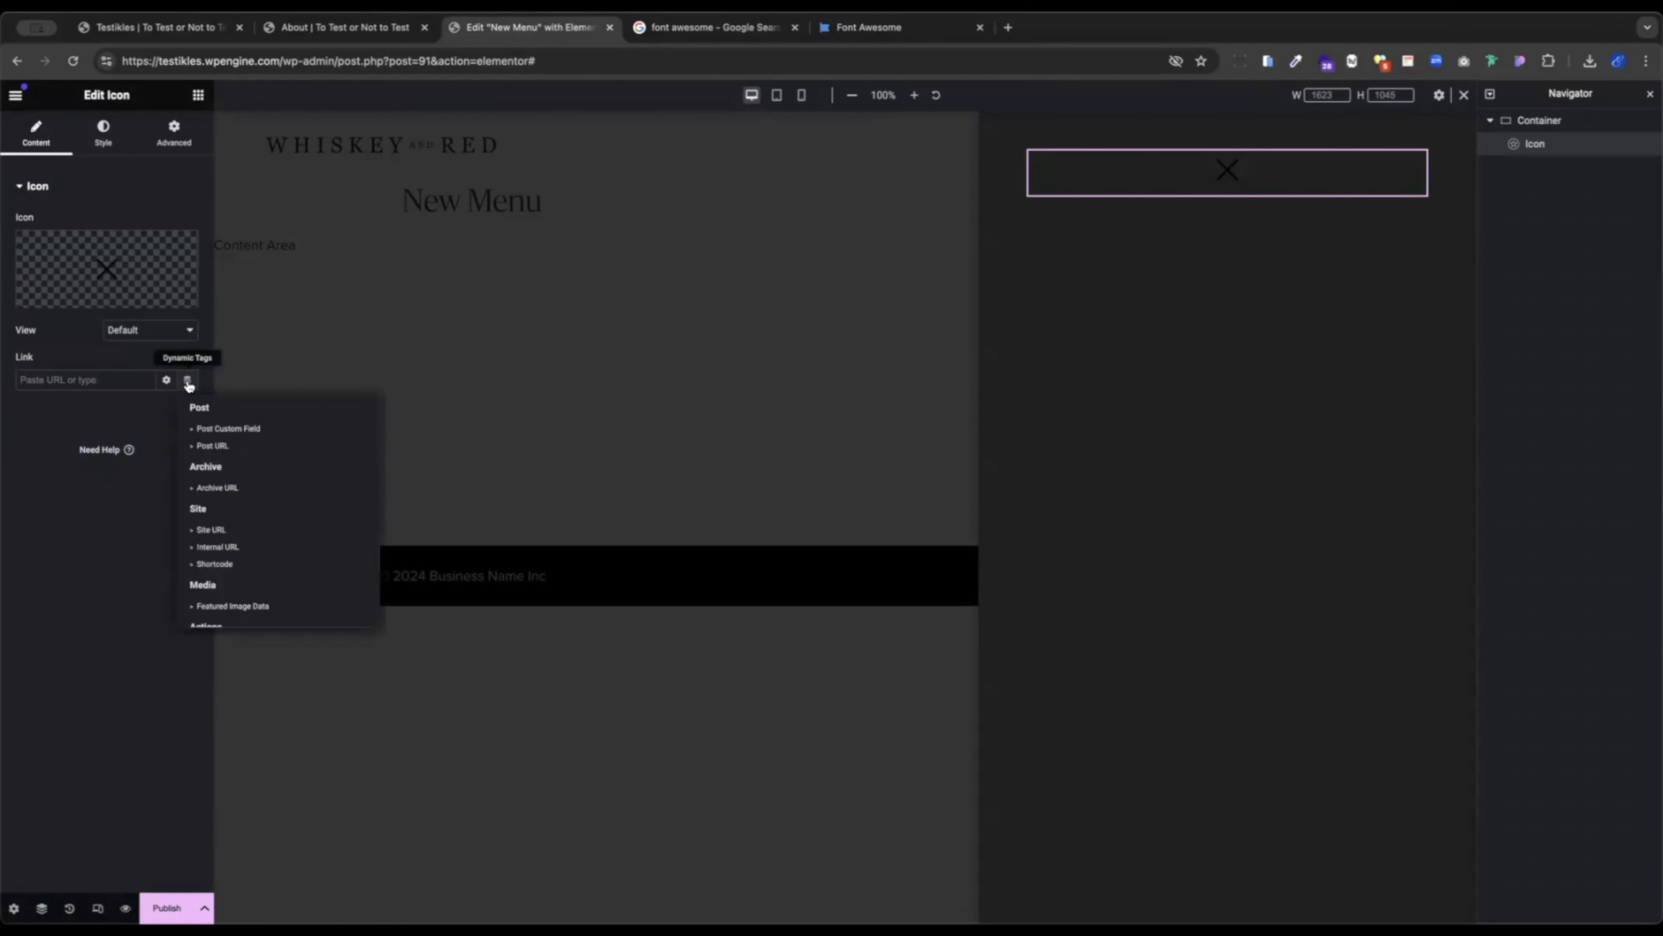
pyautogui.scroll(-3, 267, 476)
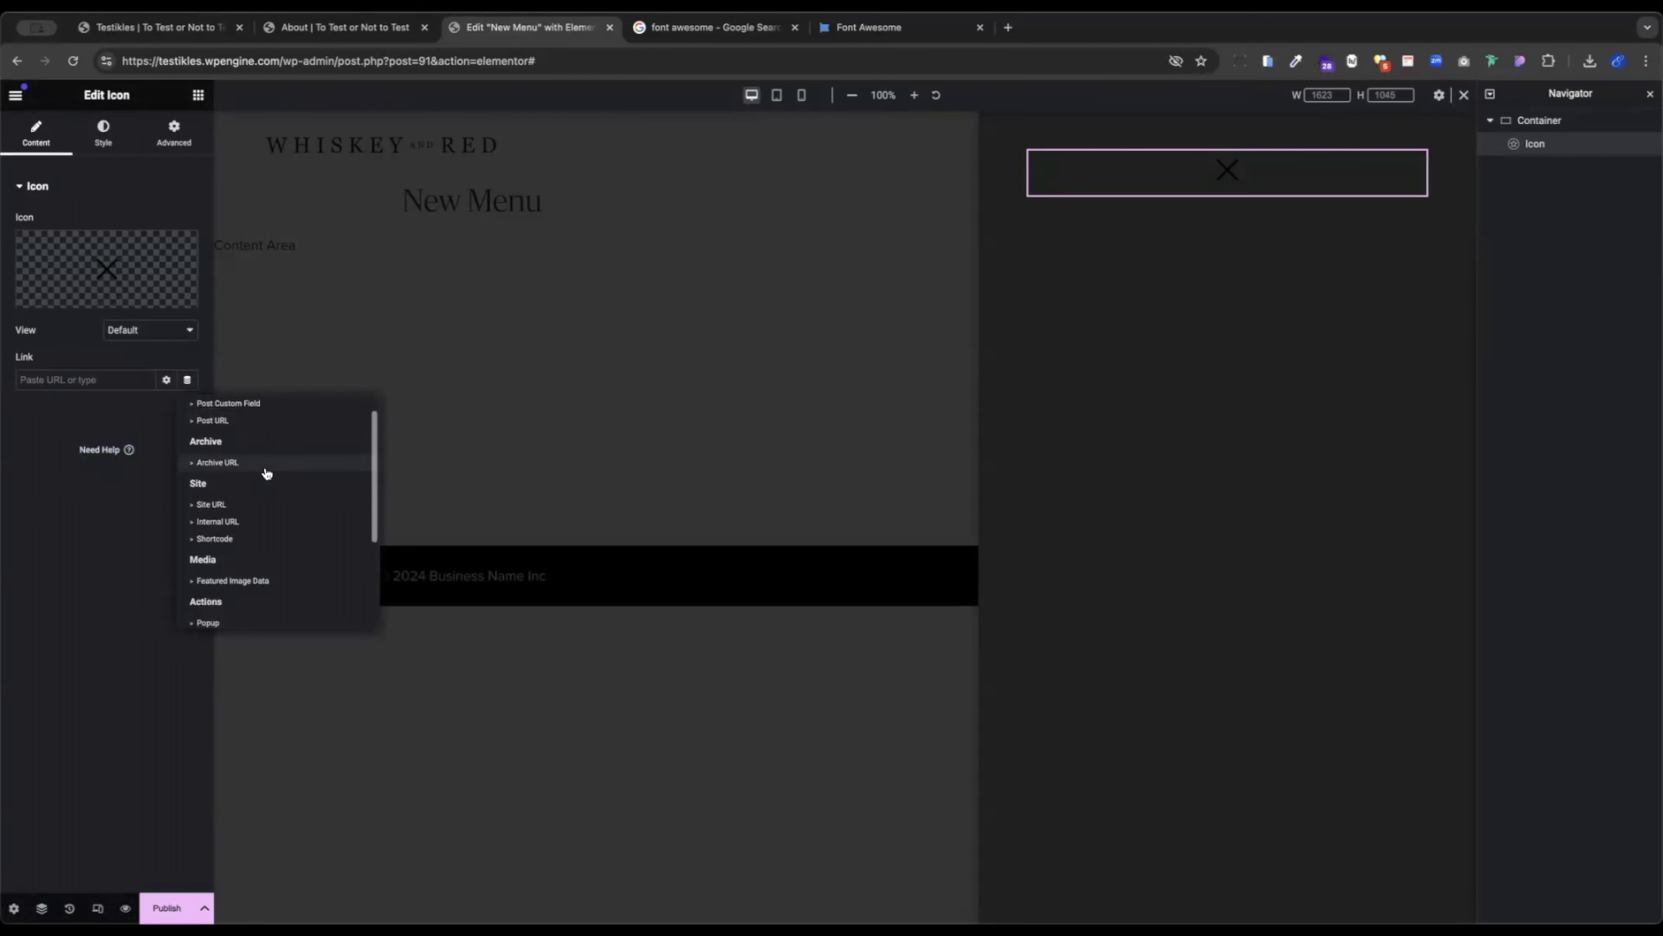
pyautogui.click(221, 534)
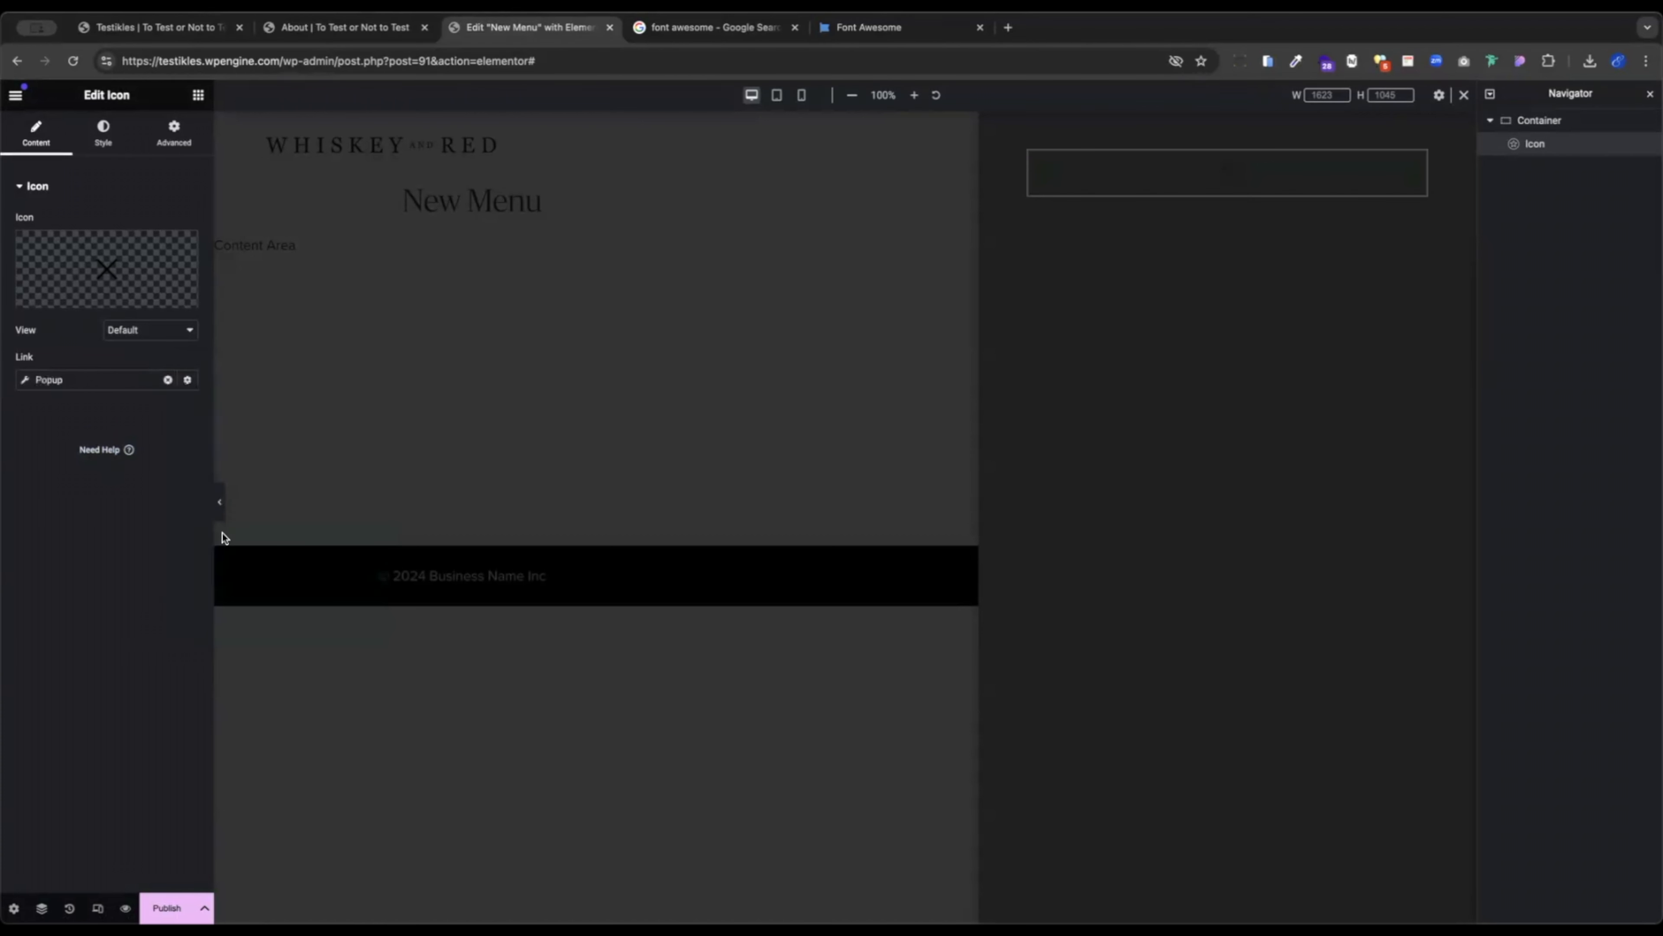
pyautogui.click(68, 385)
pyautogui.click(153, 453)
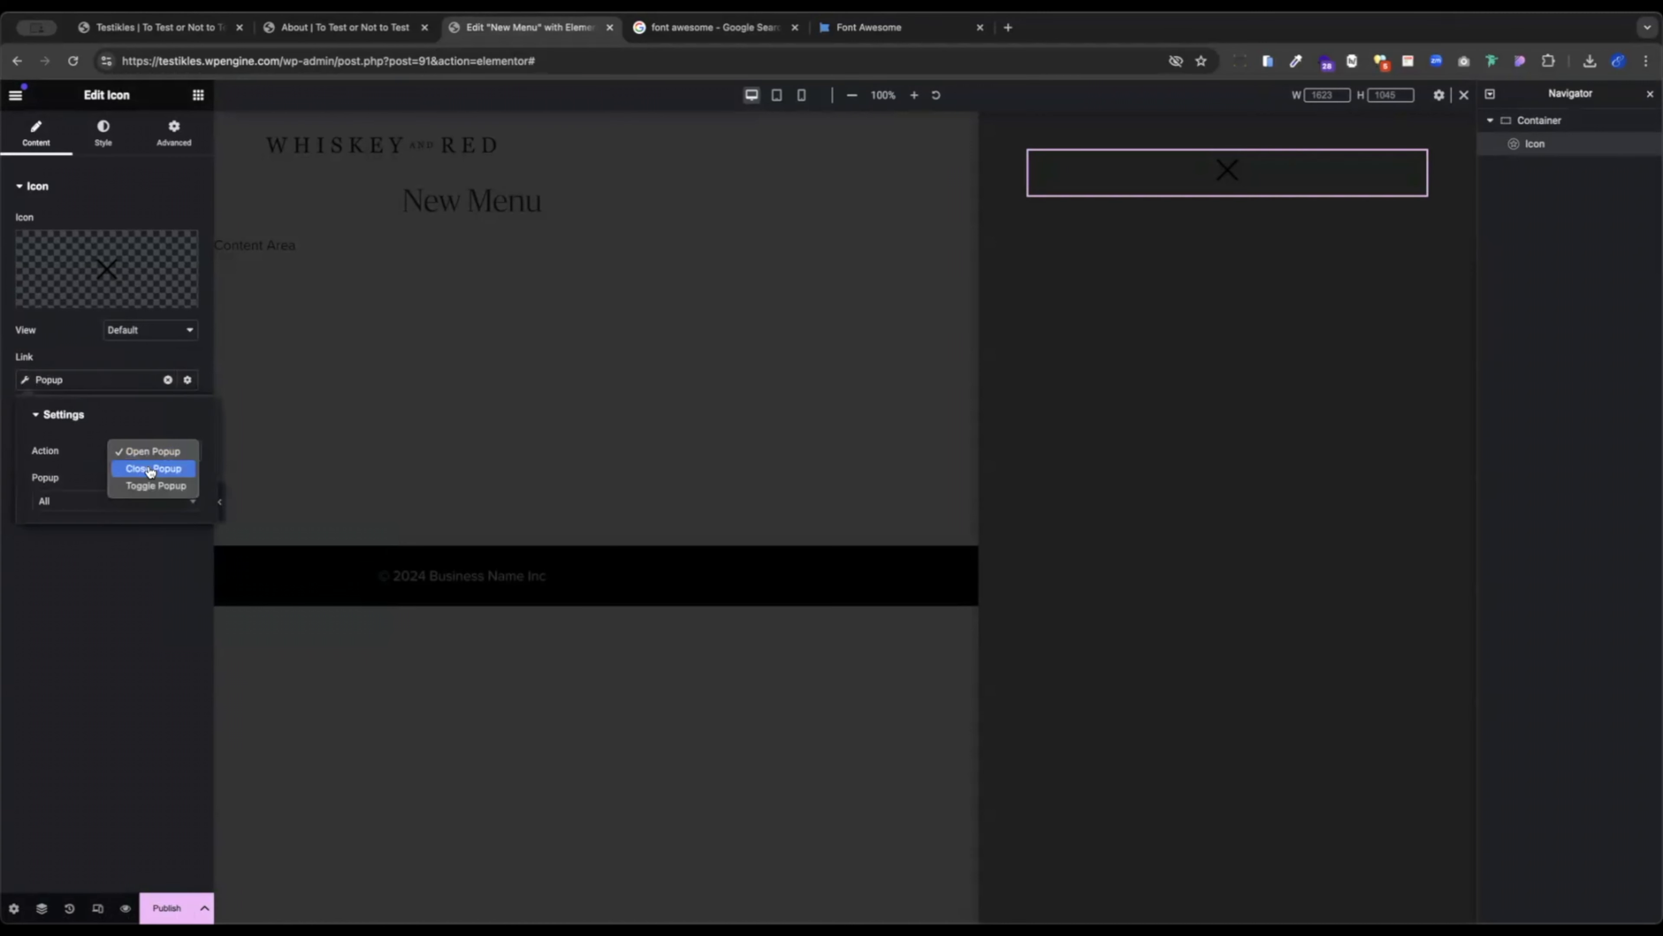
pyautogui.click(162, 469)
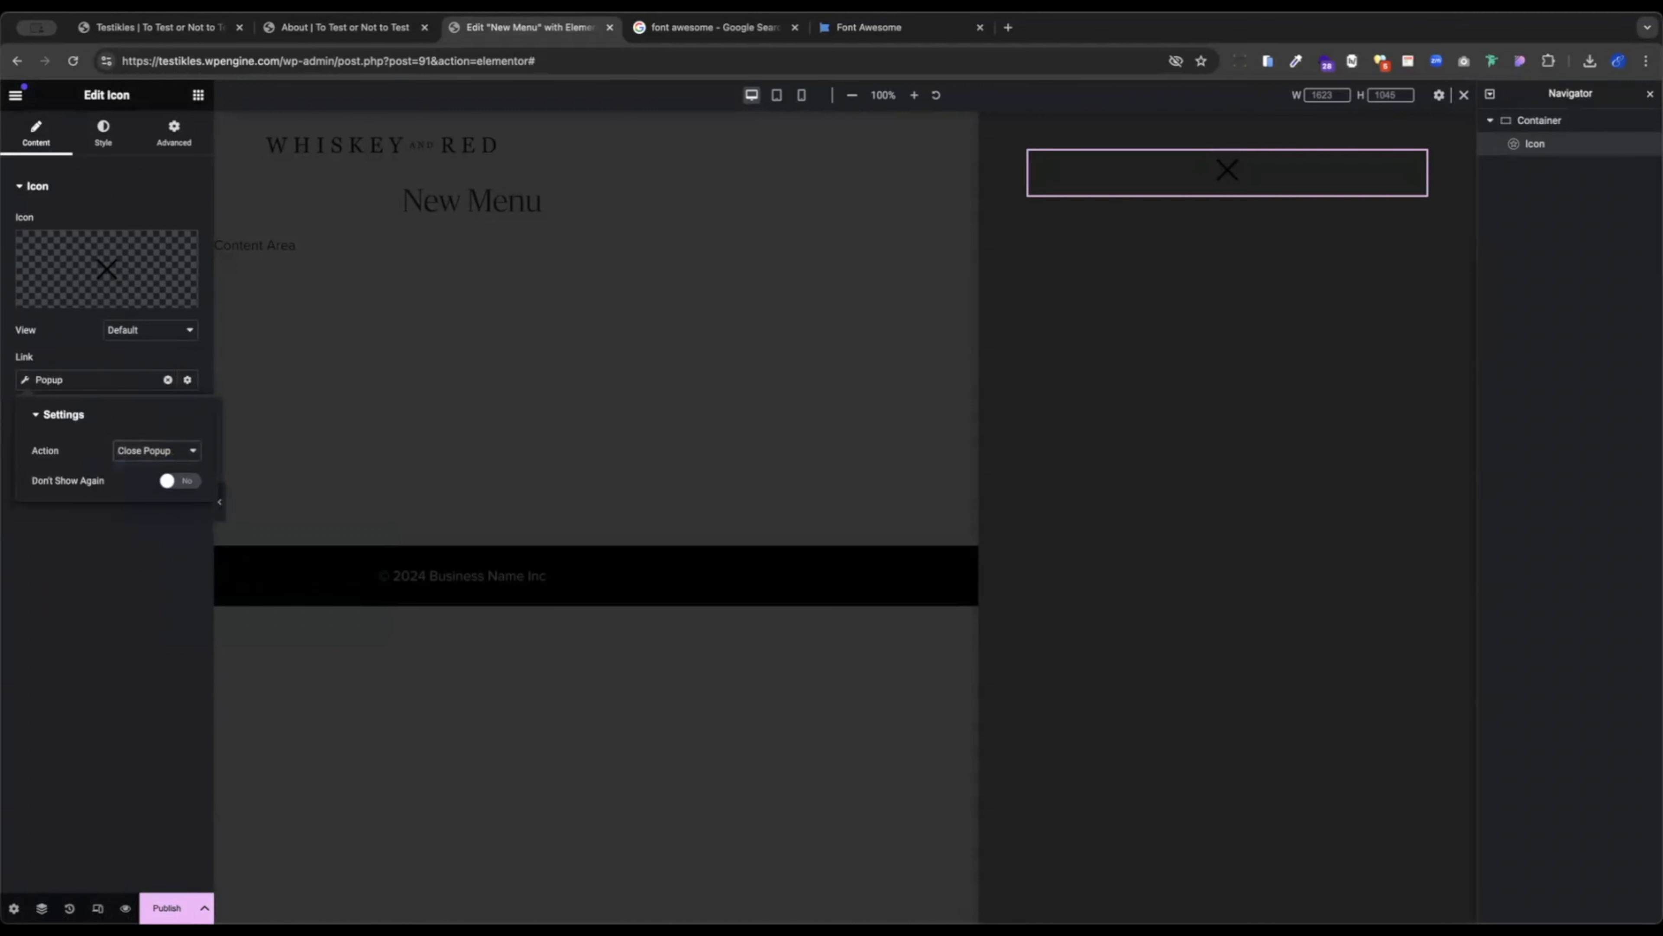
pyautogui.click(76, 575)
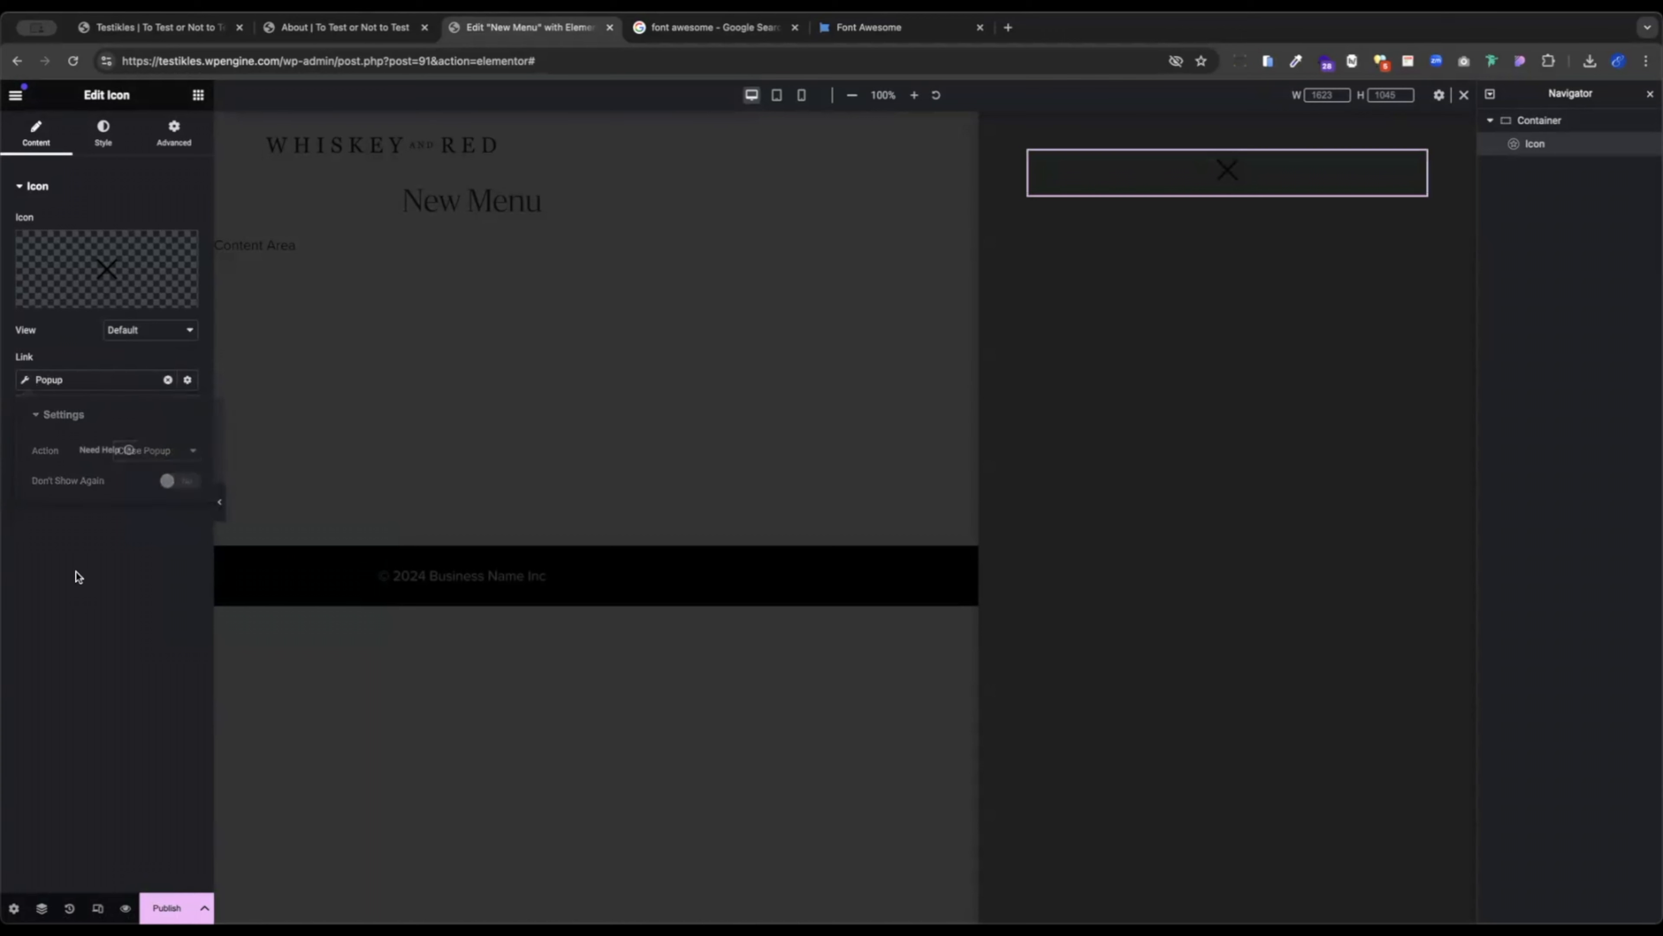
# Align the close icon to the right and set its normal primary color to the global White.
pyautogui.click(103, 133)
pyautogui.click(184, 226)
pyautogui.click(165, 291)
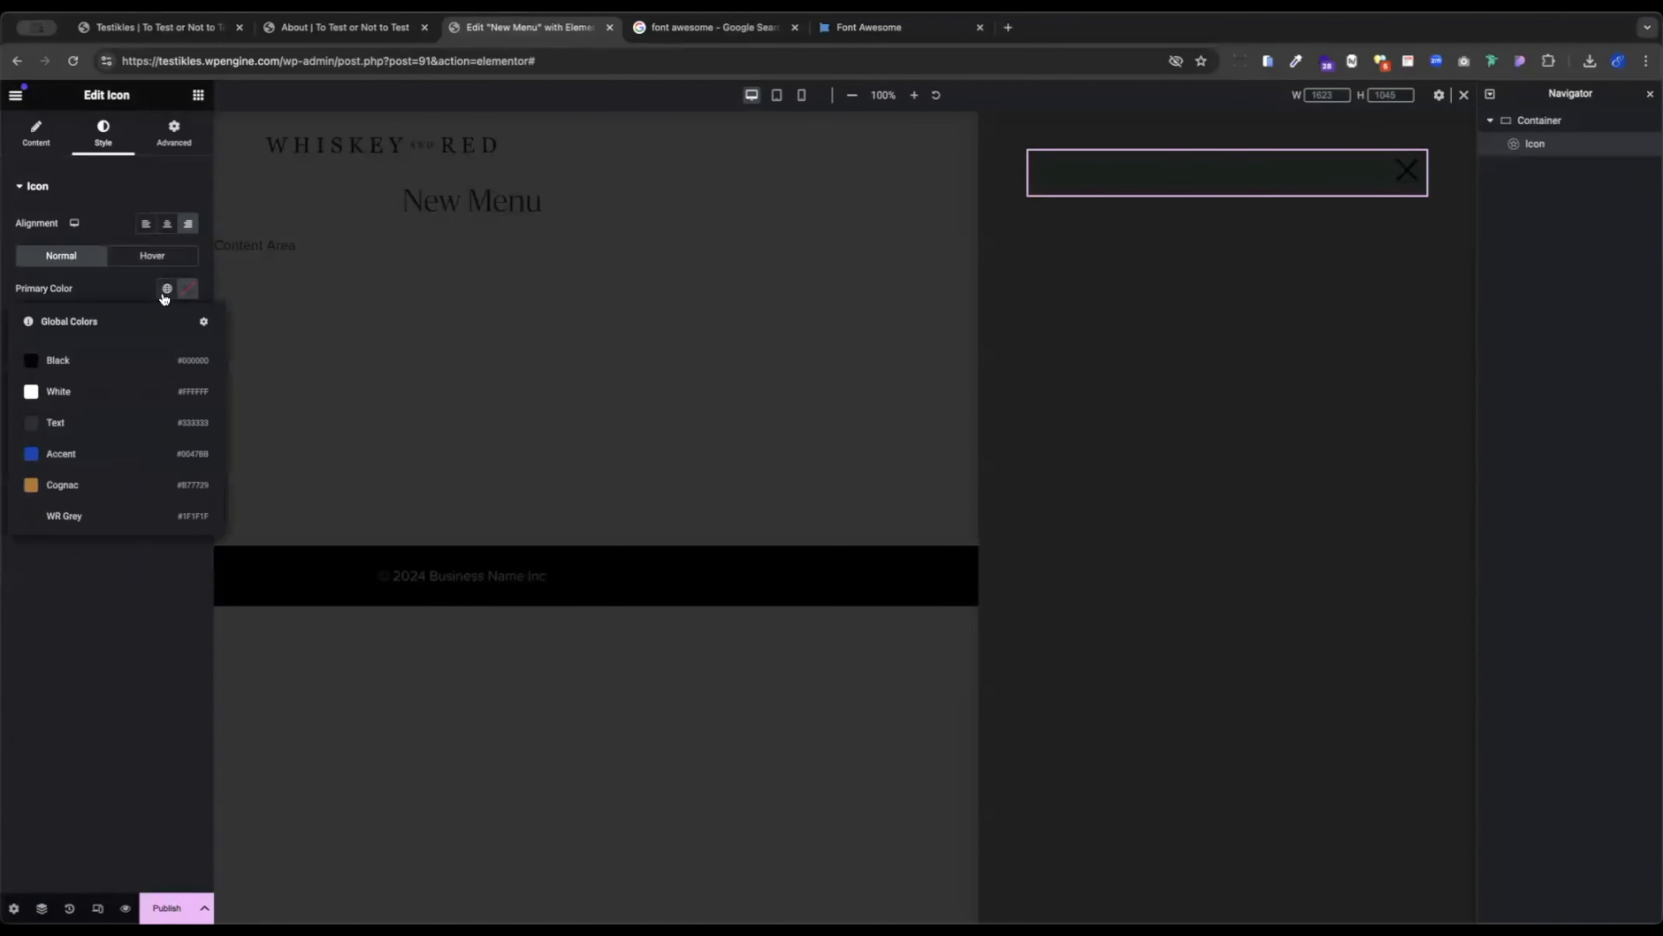
pyautogui.click(84, 392)
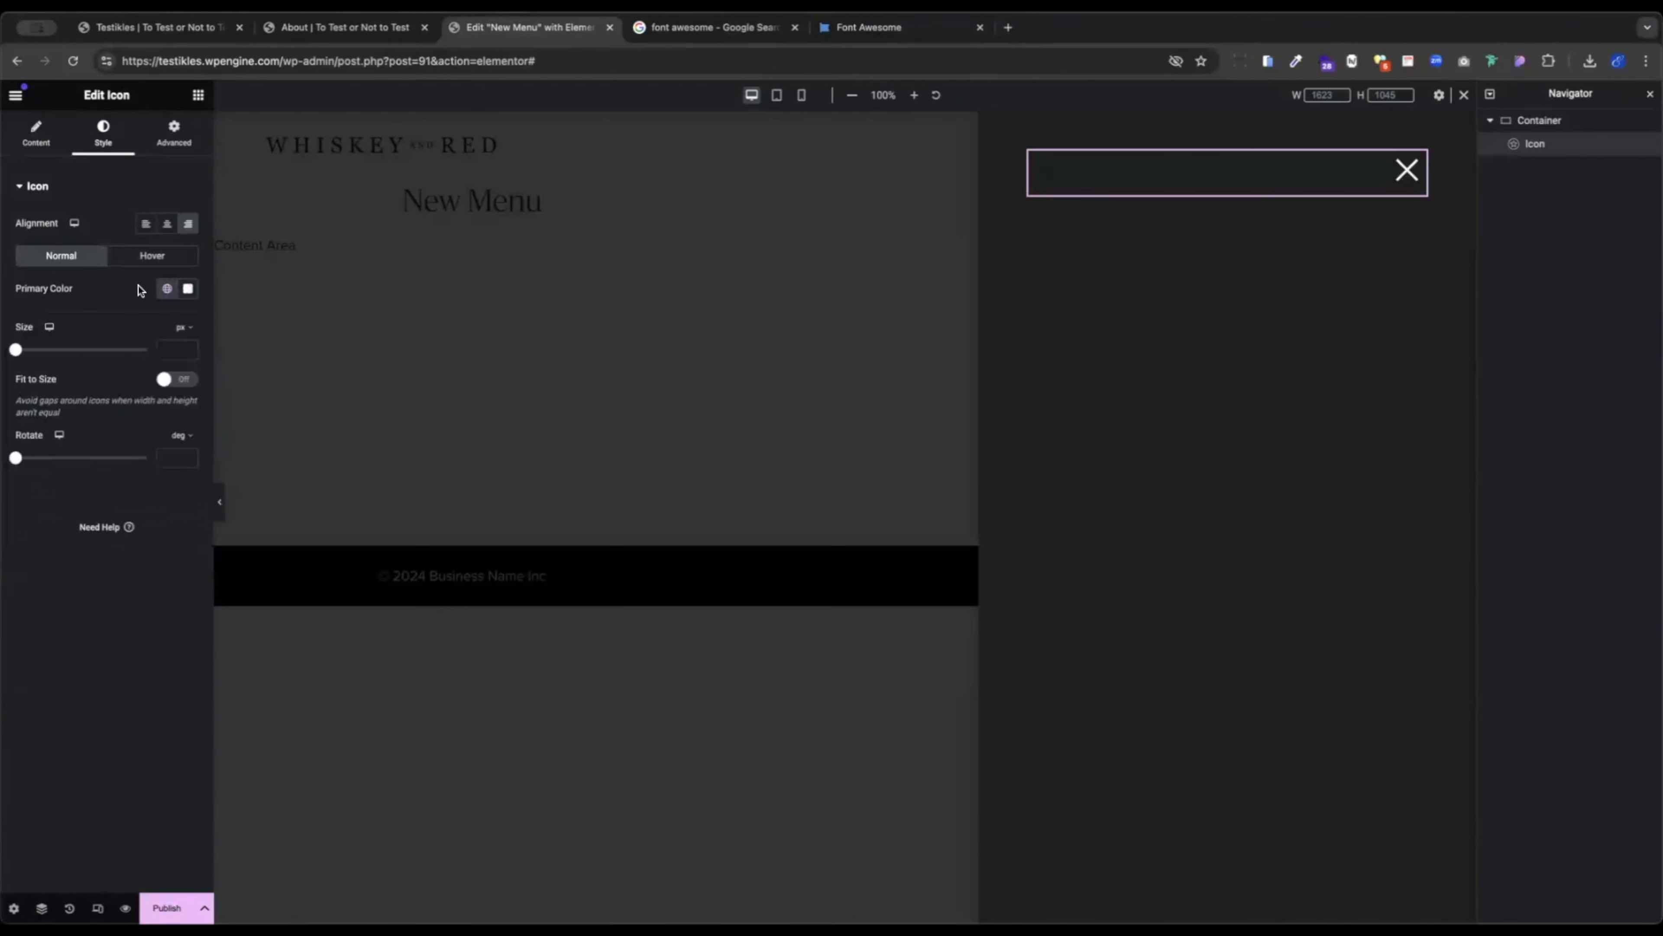
# Set the close icon's hover primary color to the global Cognac.
pyautogui.click(144, 259)
pyautogui.click(168, 289)
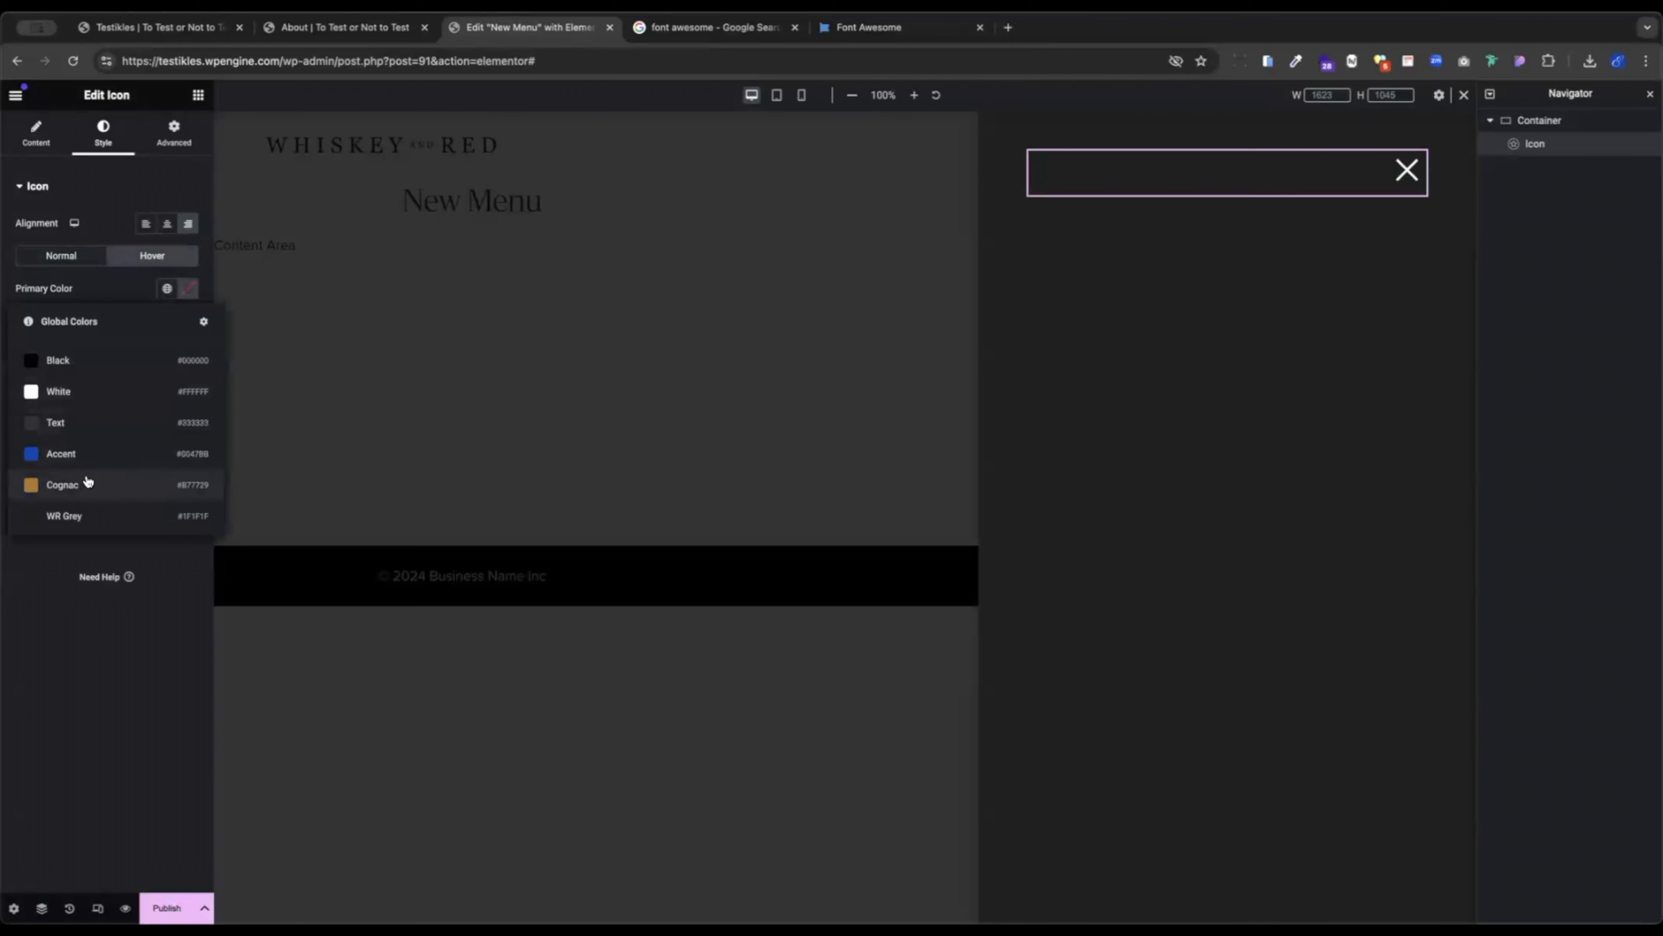
pyautogui.click(85, 483)
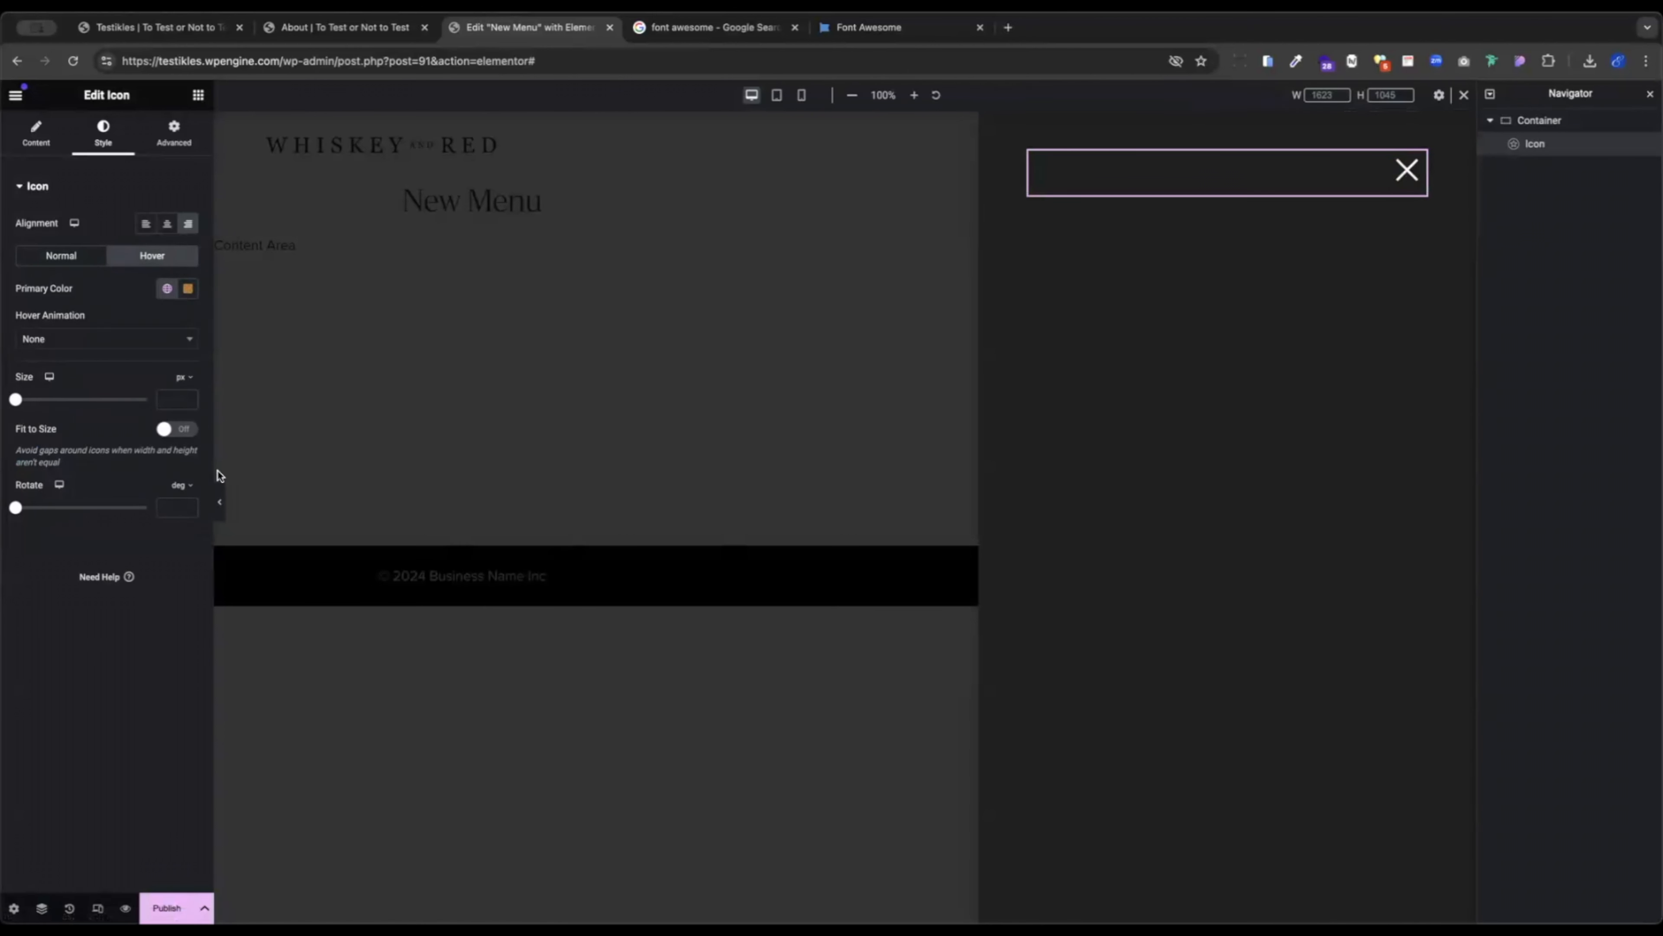
# Set the close icon's desktop size to 50 px.
pyautogui.click(162, 400)
pyautogui.write('40')
pyautogui.press('BackSpace')
pyautogui.press('BackSpace')
pyautogui.write('50')
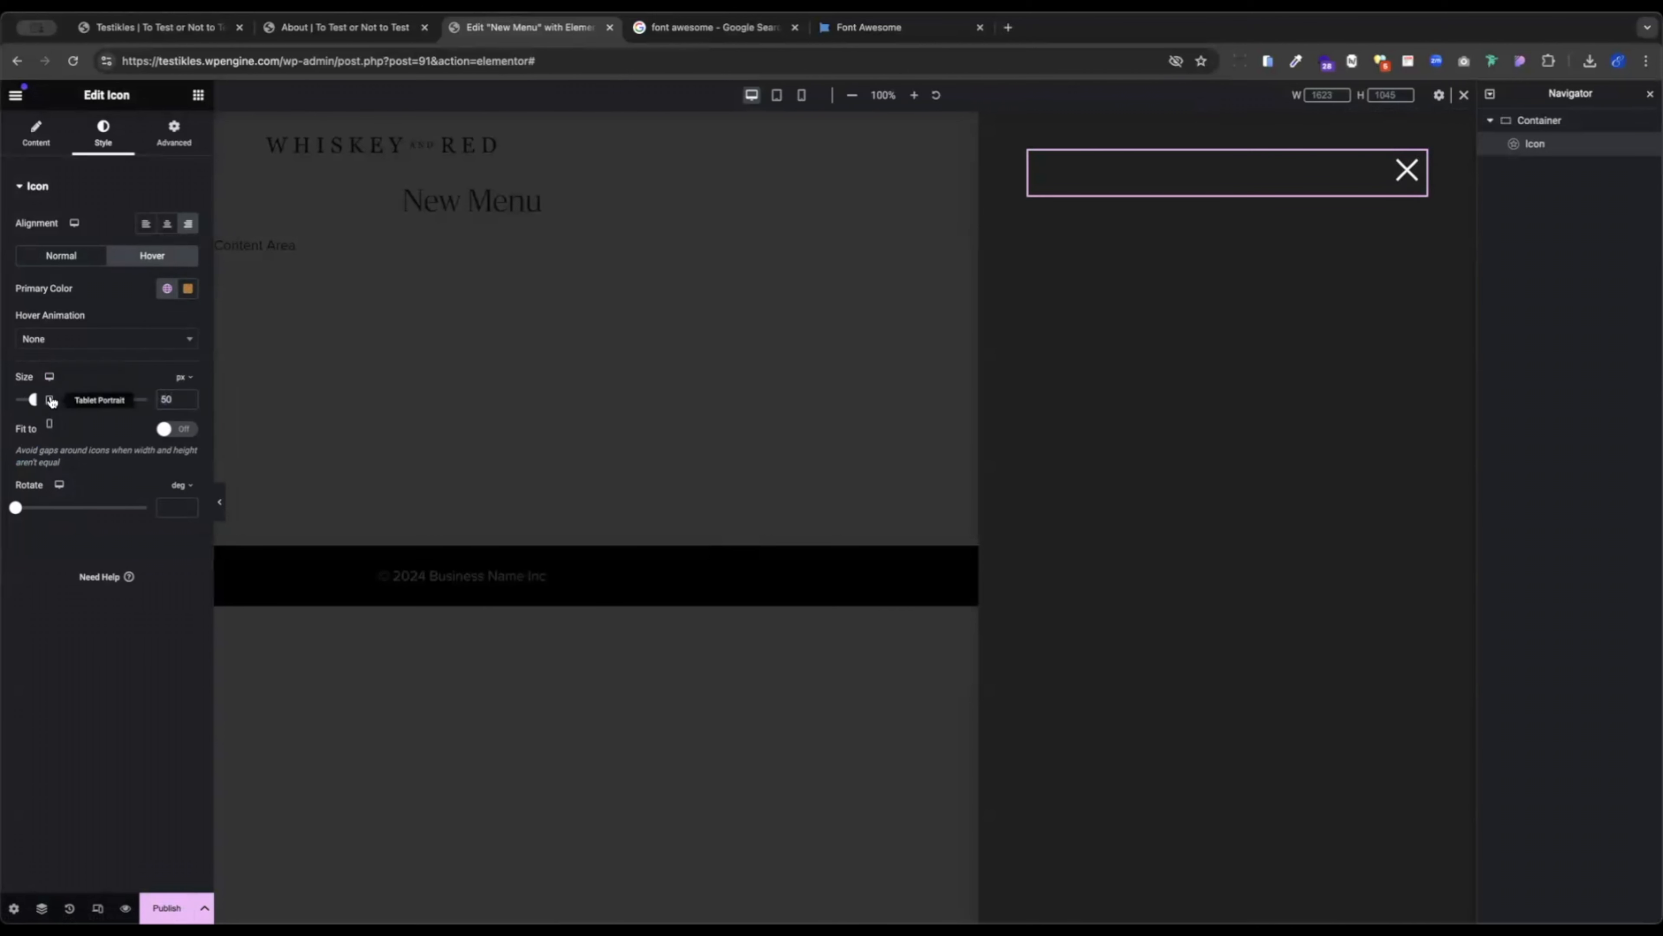
# Set the close icon's mobile portrait size to 30 px, then return to the desktop view.
pyautogui.click(51, 400)
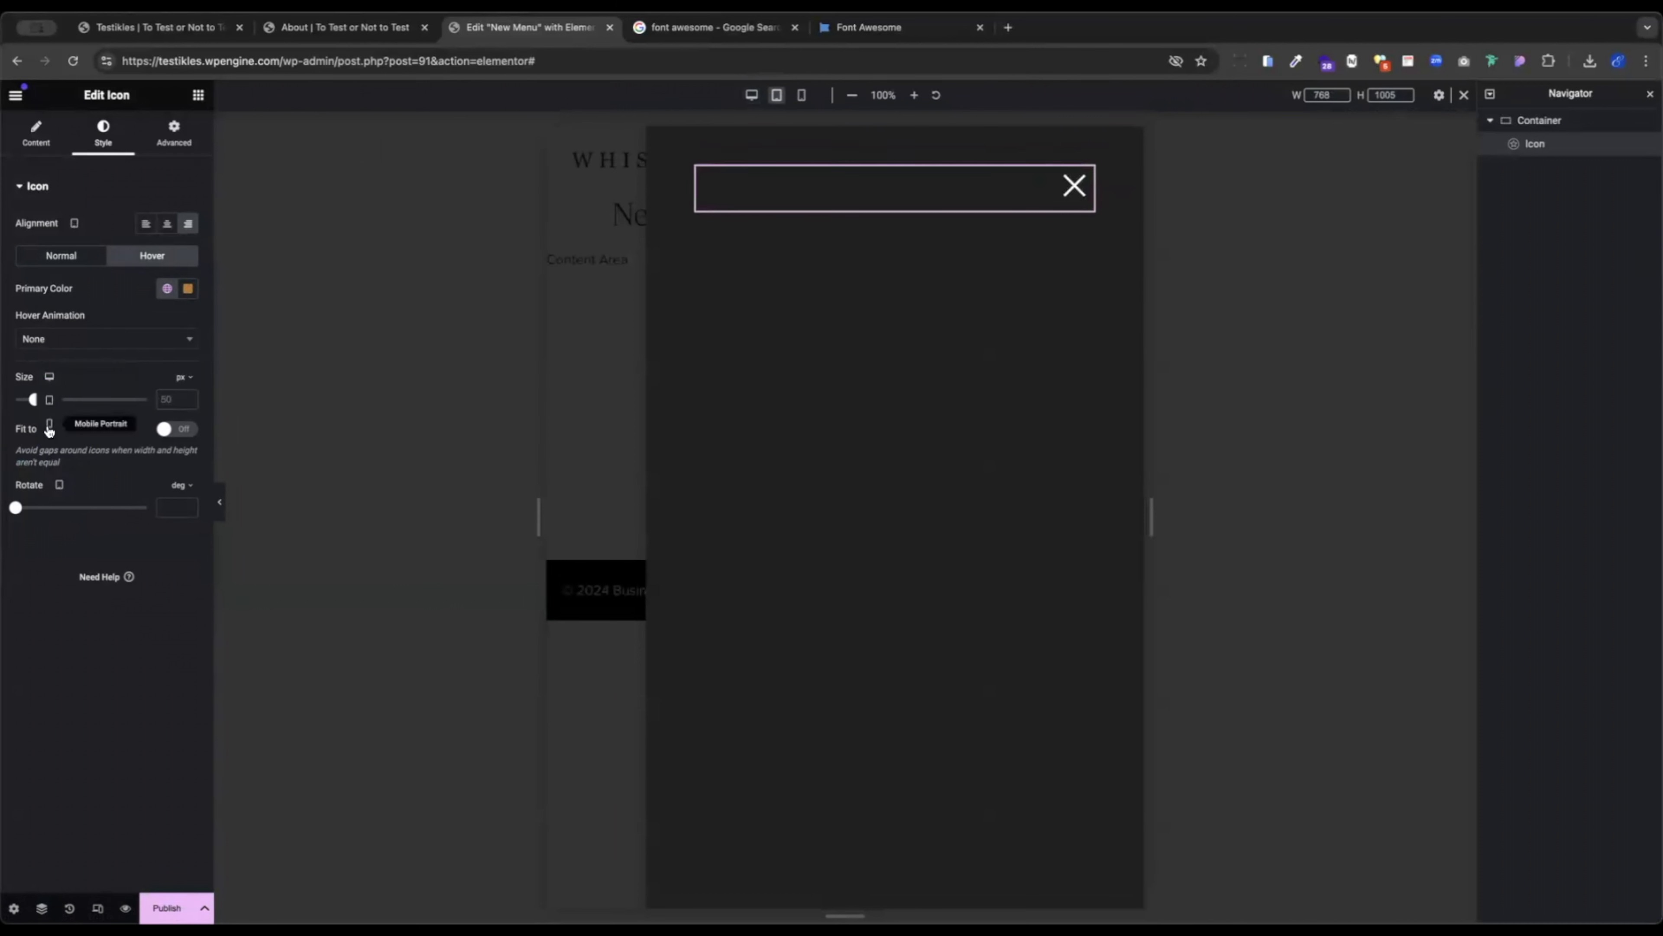
pyautogui.click(51, 429)
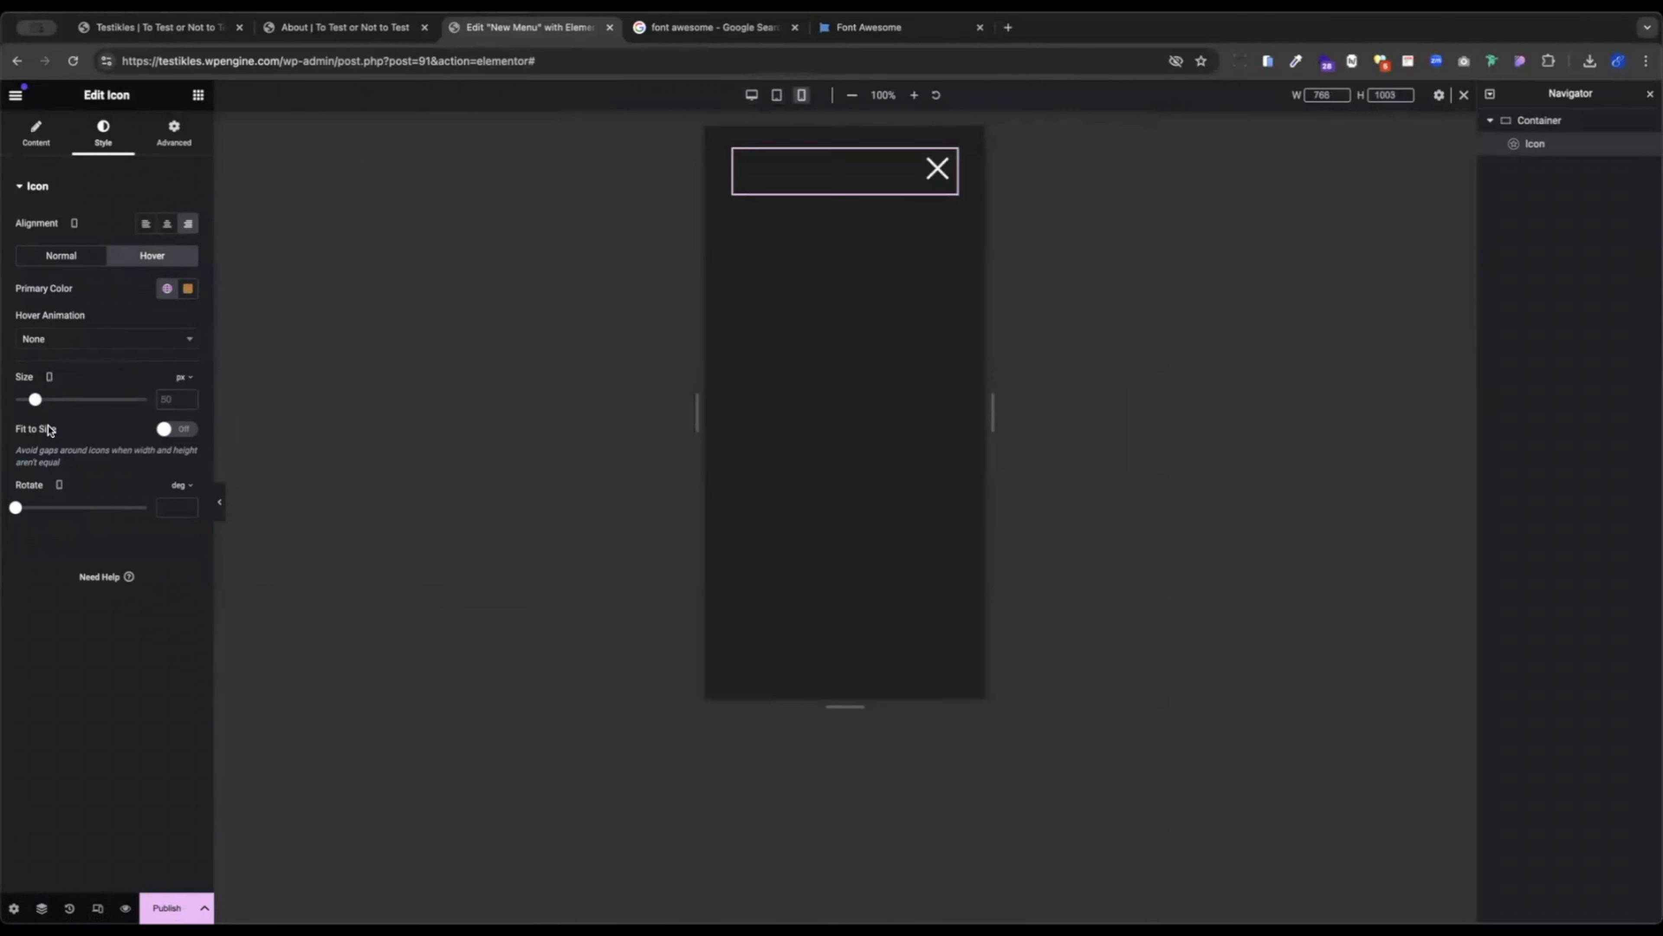
pyautogui.doubleClick(166, 401)
pyautogui.write('30')
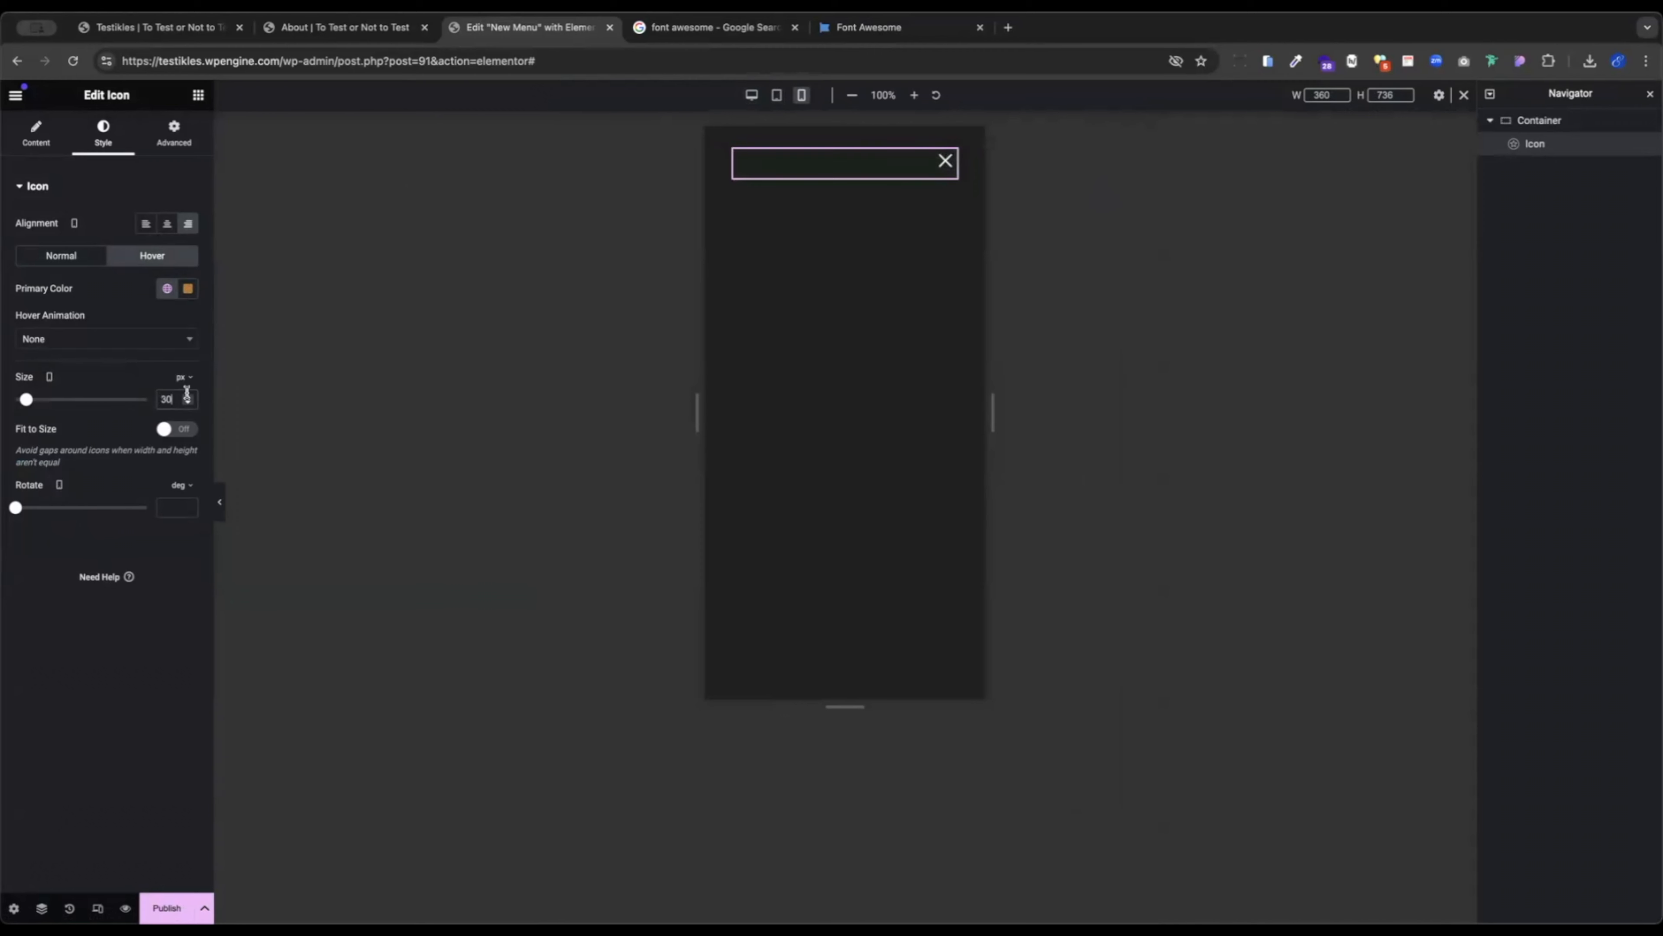
pyautogui.click(752, 95)
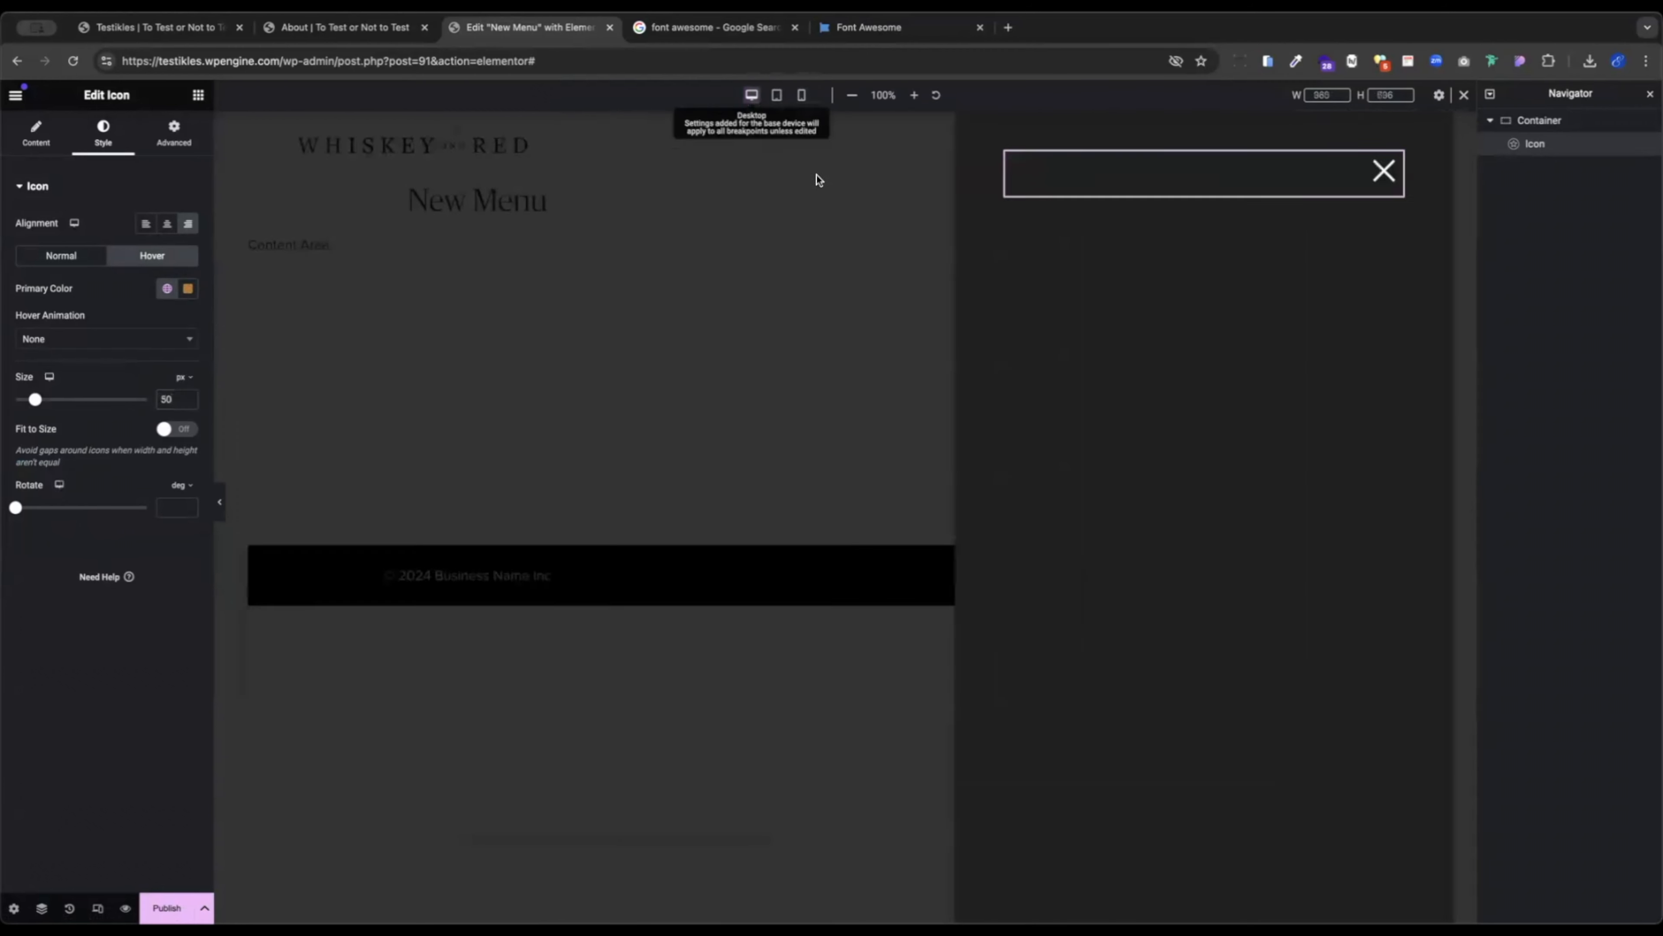
# Add a WordPress Menu widget below the close icon in the popup's container.
pyautogui.click(198, 95)
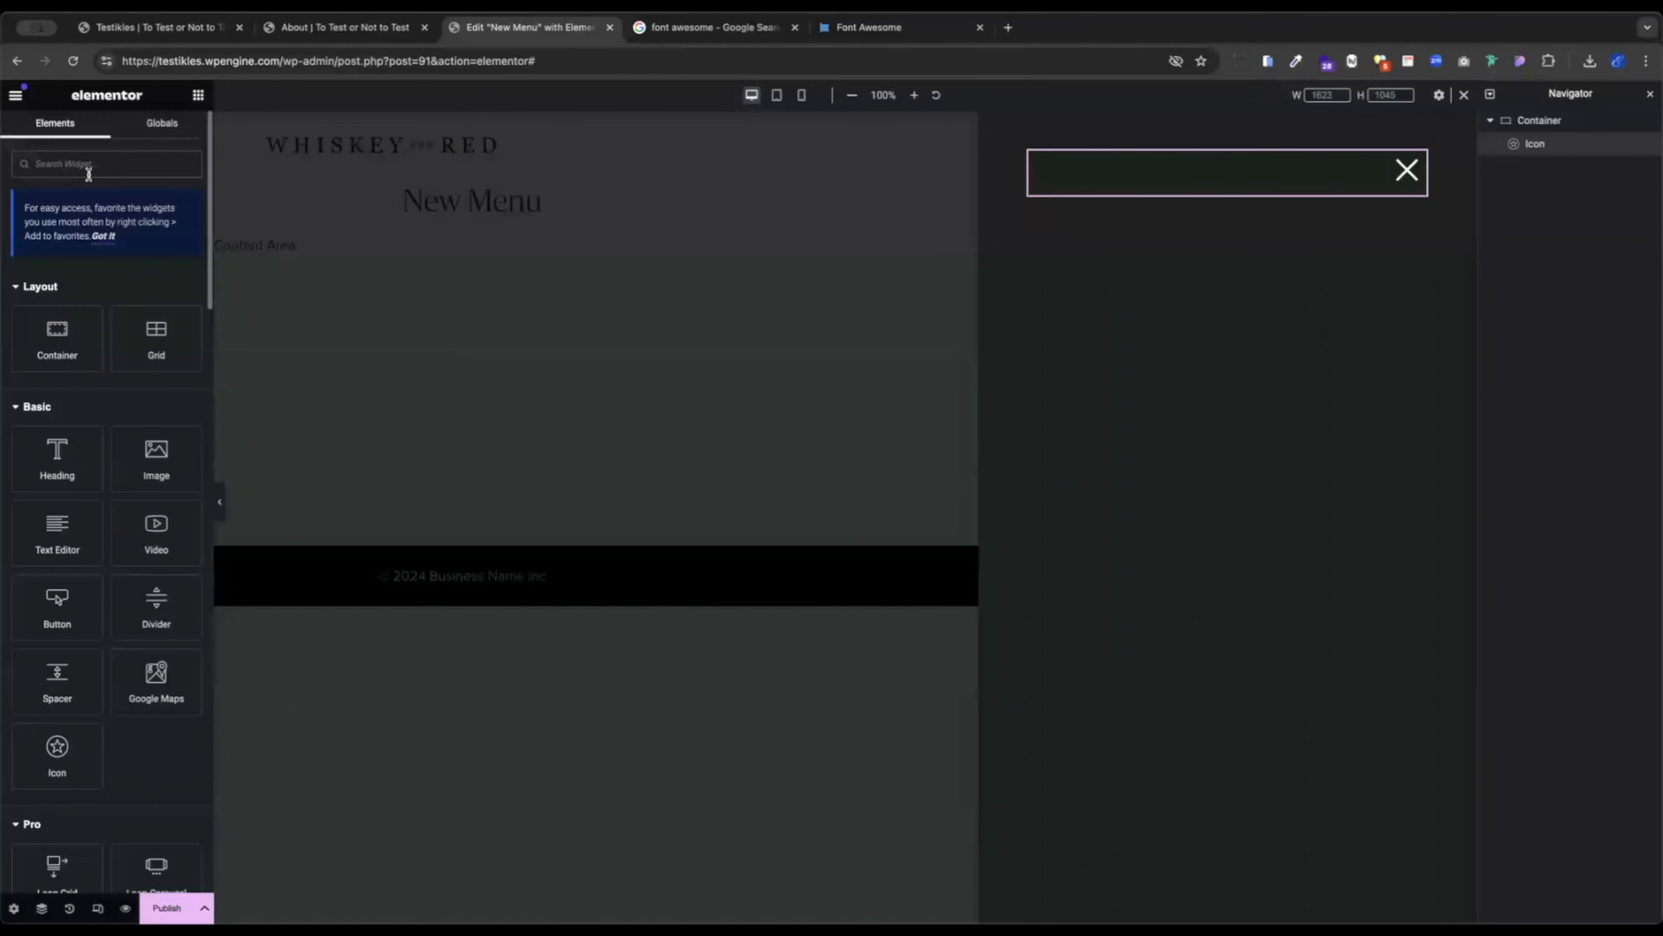
pyautogui.write('menu')
pyautogui.moveTo(156, 298); pyautogui.dragTo(1222, 183)
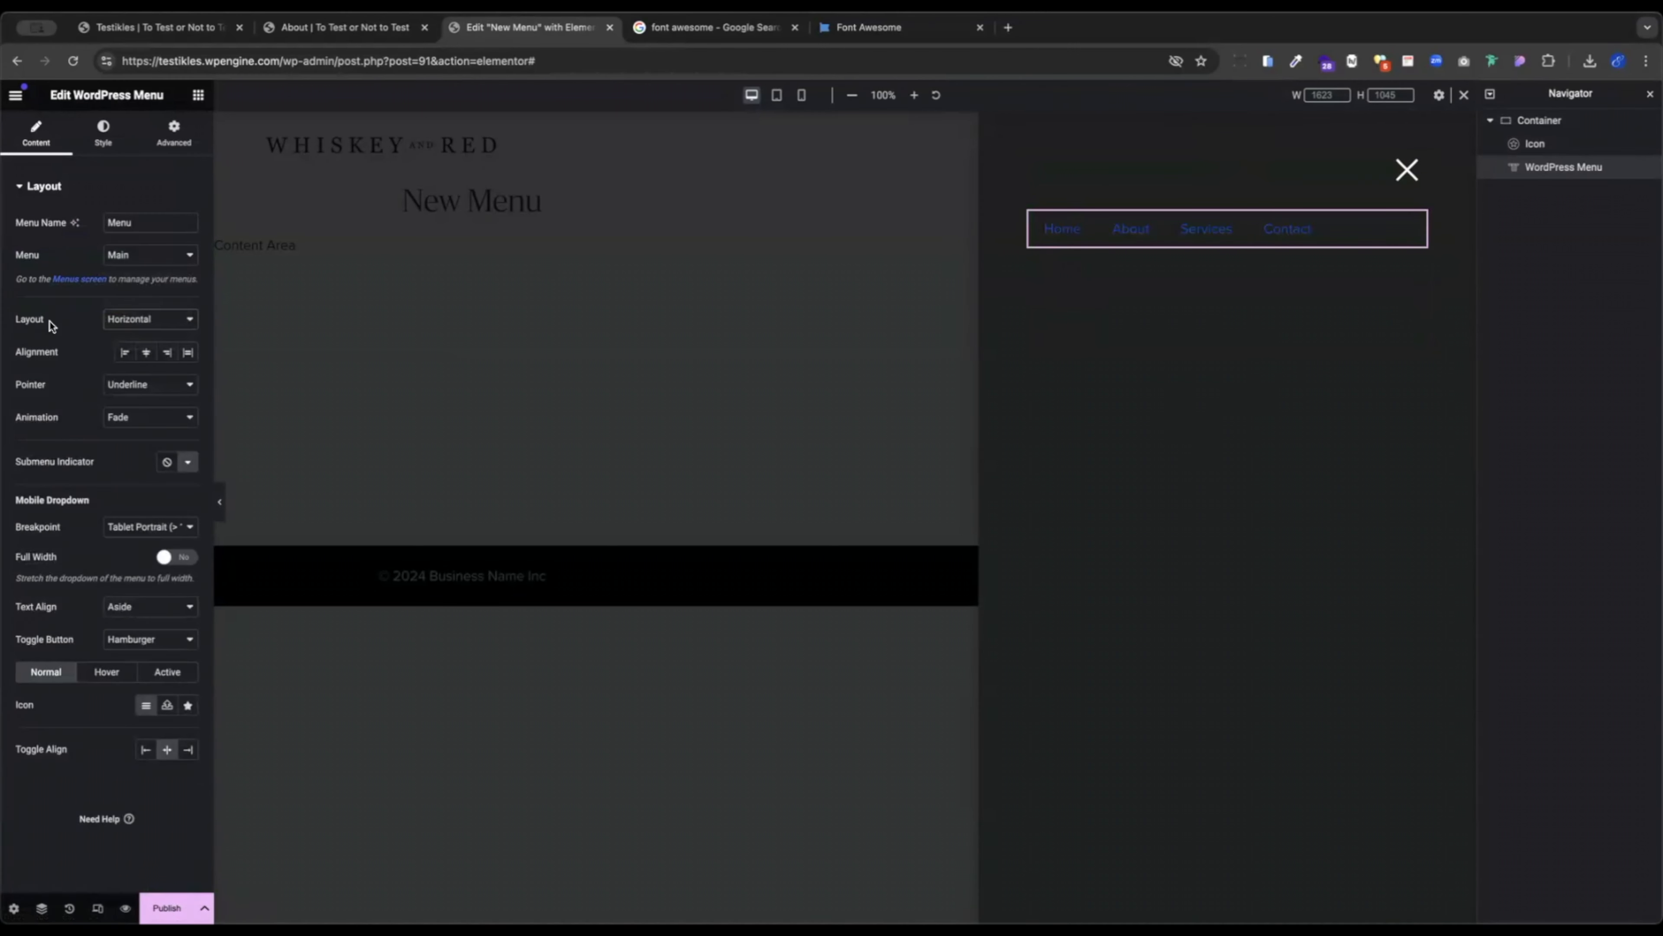
# Give the menu a Vertical layout with the pointer set to None and no submenu indicator.
pyautogui.click(142, 321)
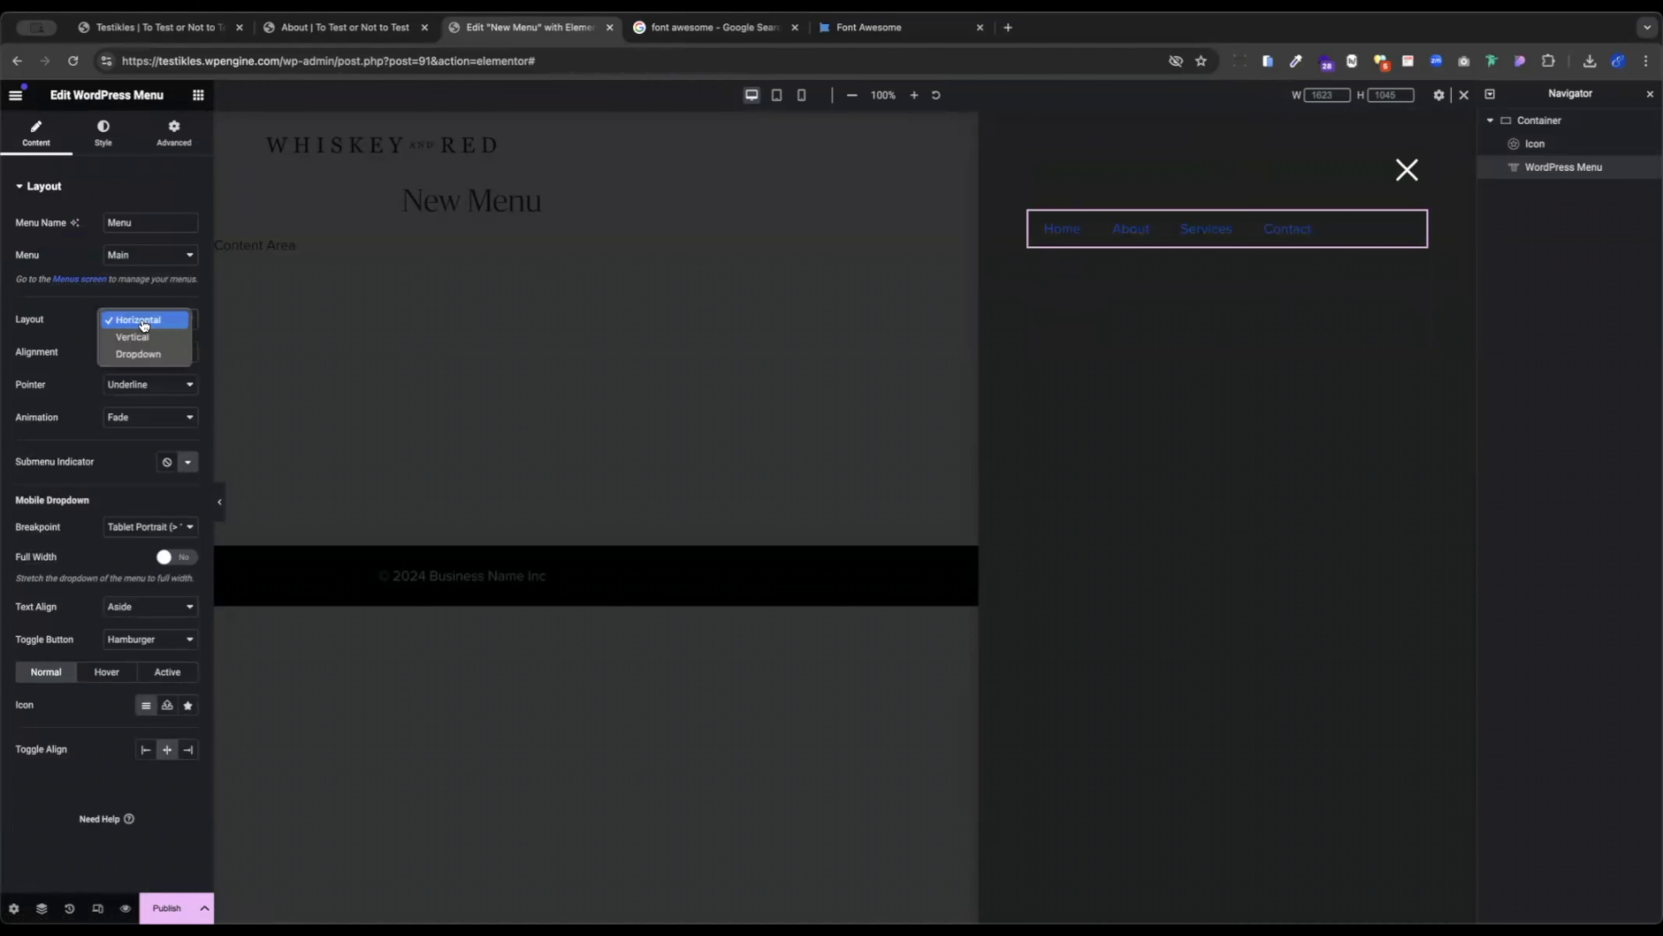
pyautogui.click(139, 339)
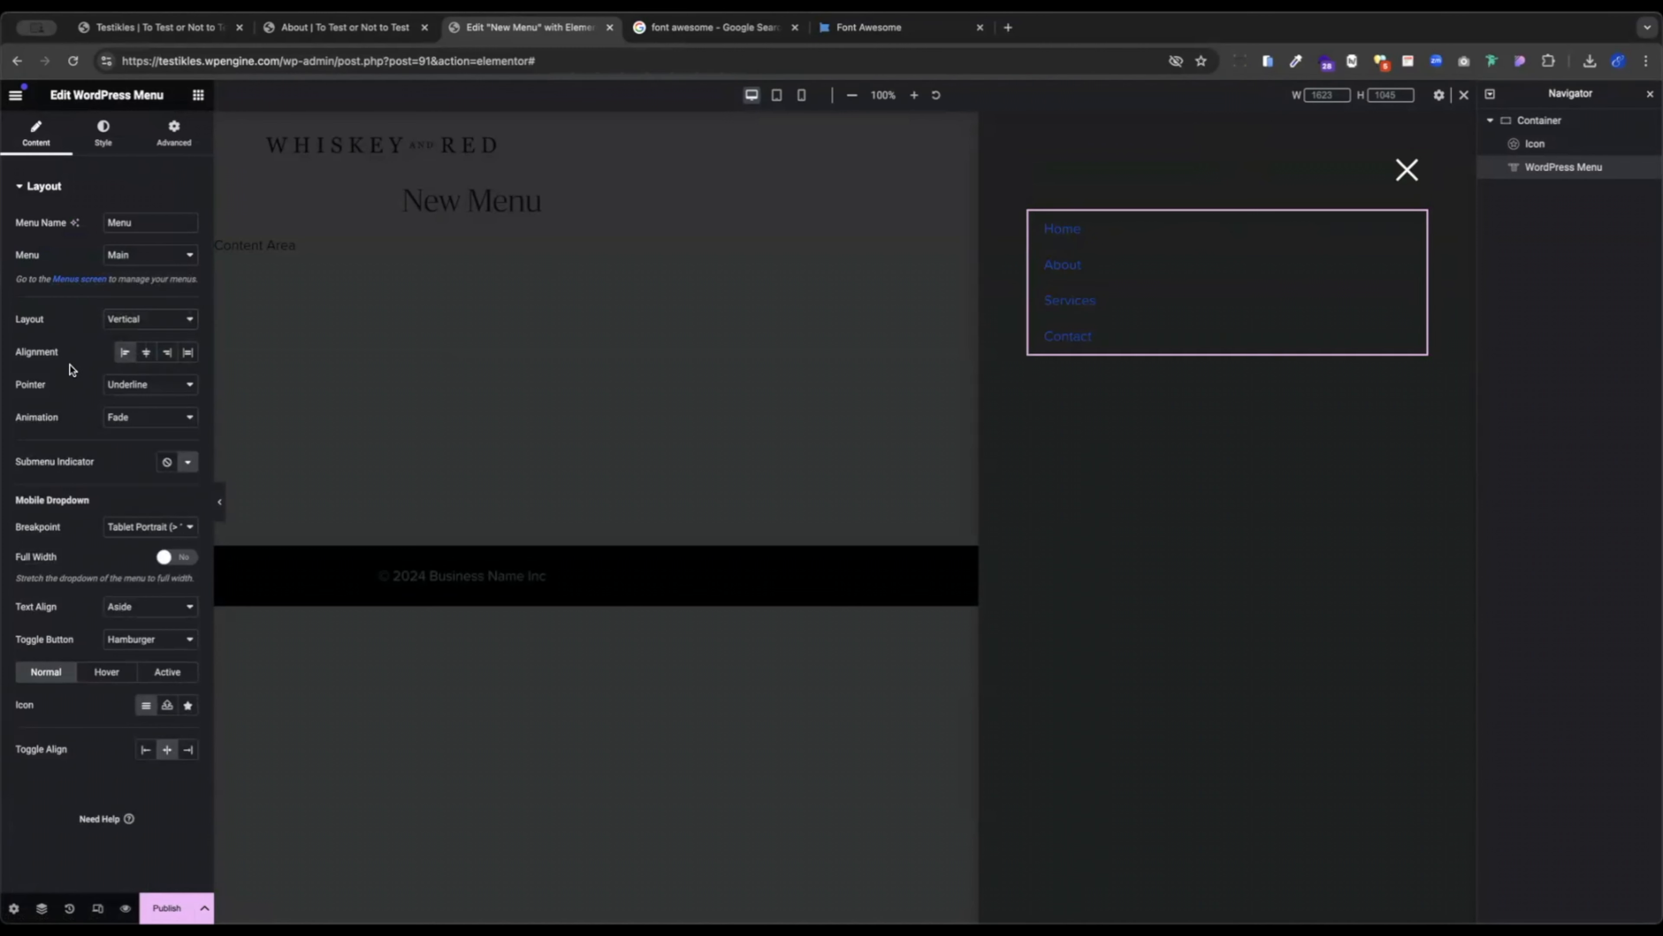
pyautogui.click(130, 387)
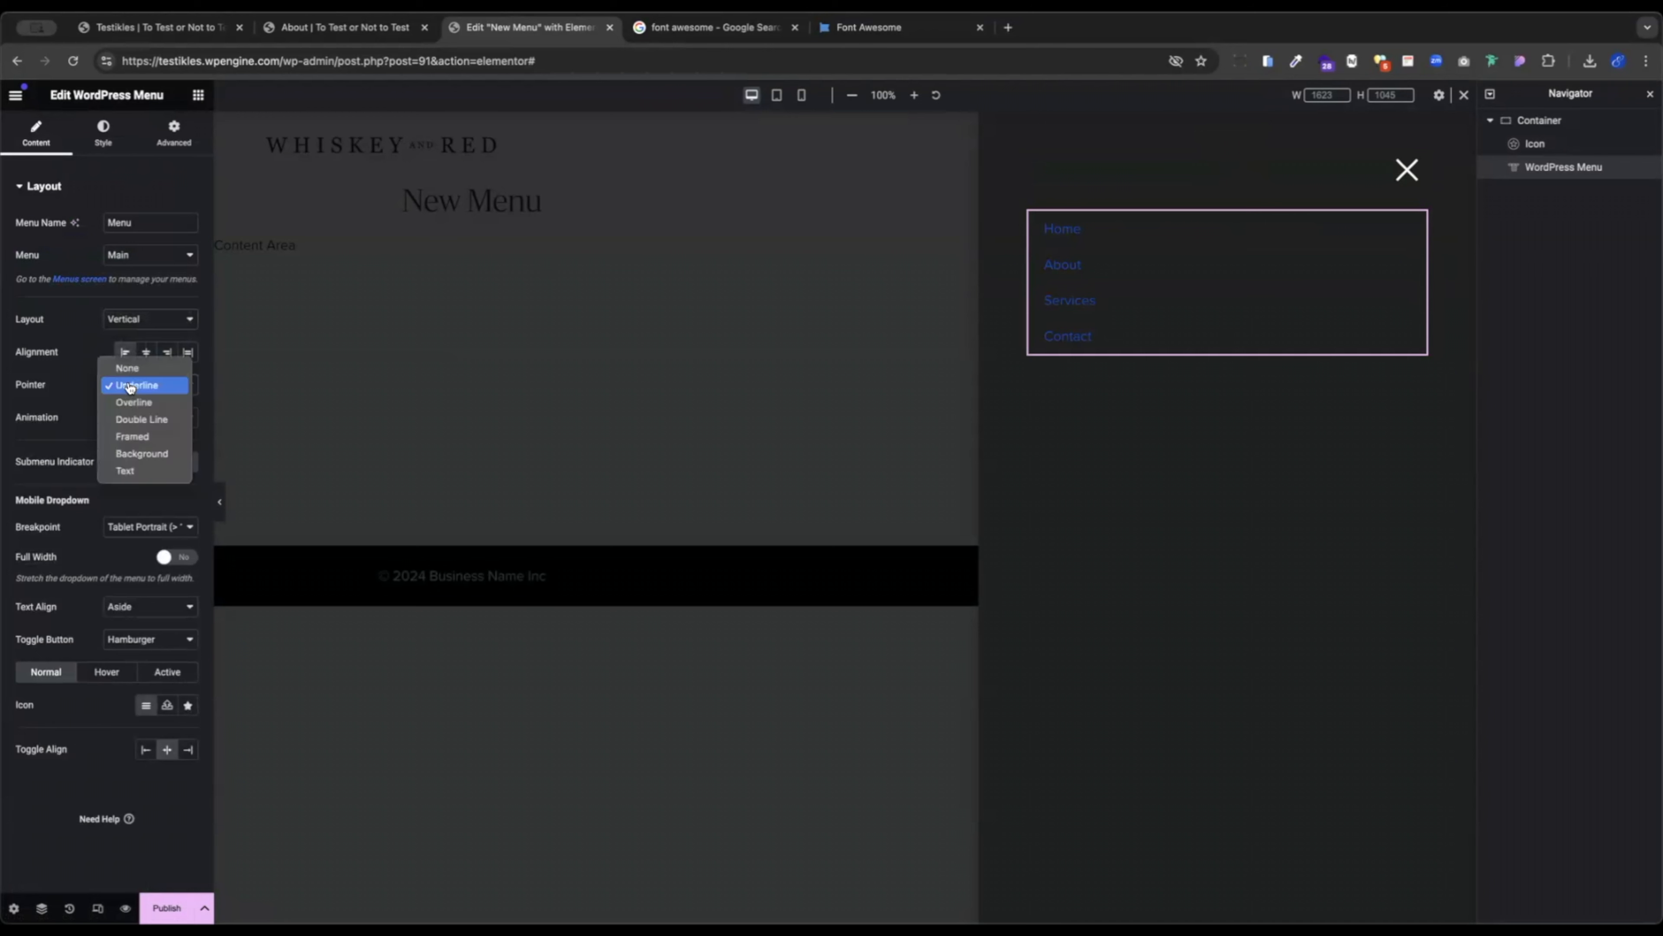
pyautogui.click(128, 369)
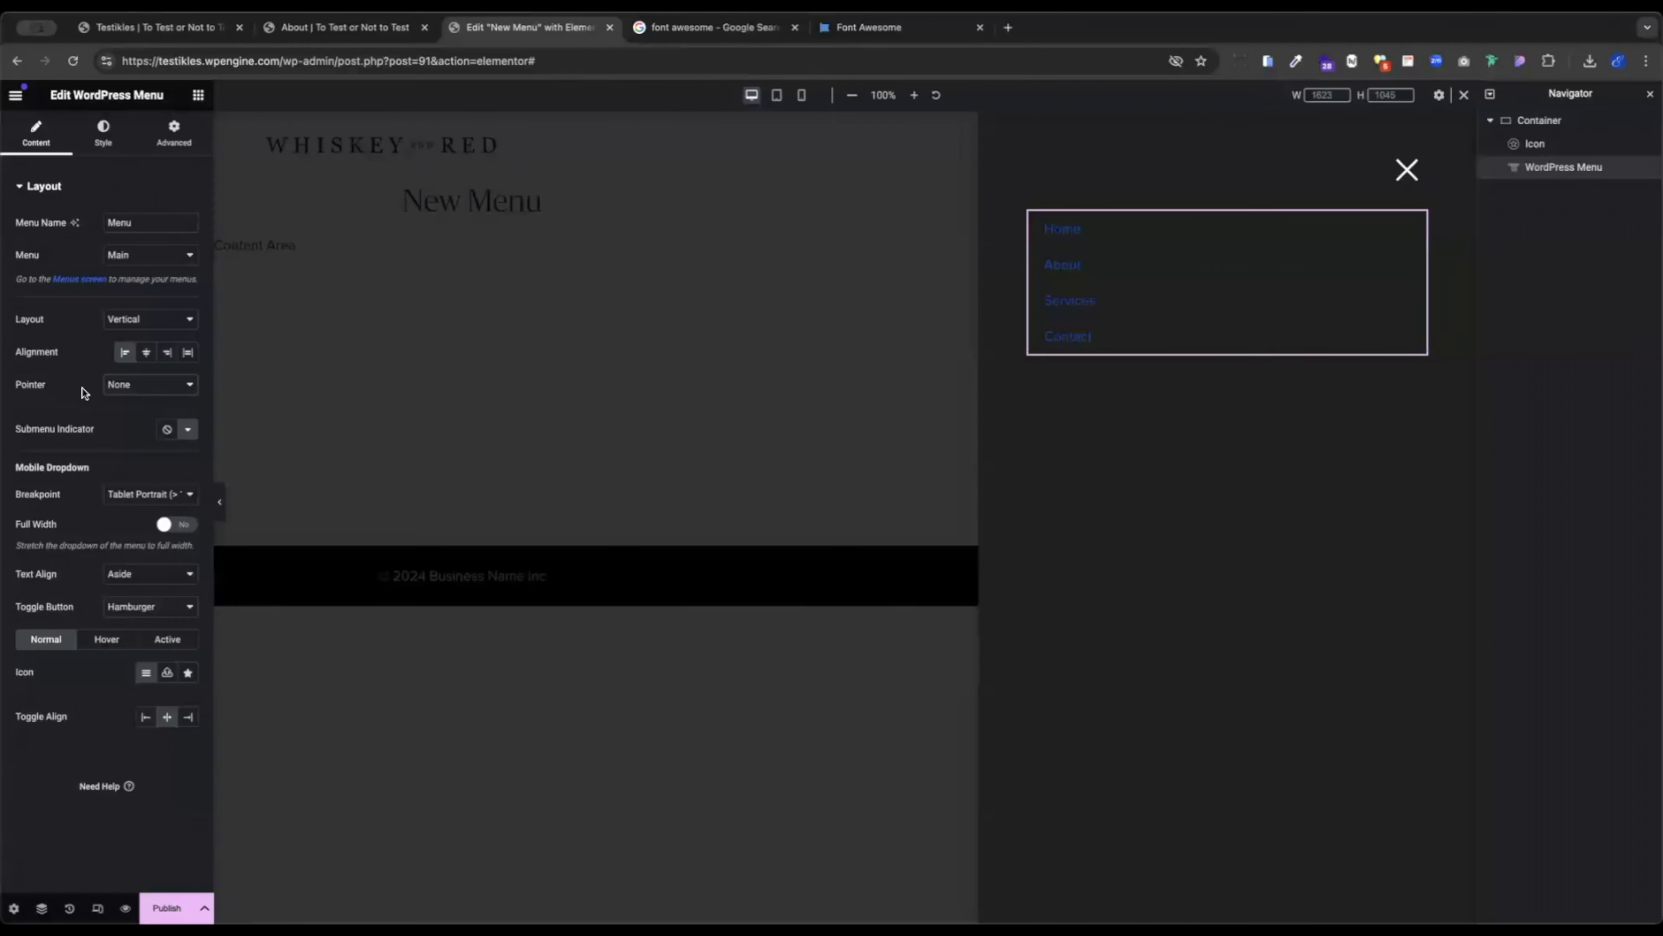
pyautogui.click(167, 429)
# Set the menu's mobile dropdown breakpoint to None and check the tablet and mobile layouts.
pyautogui.click(777, 95)
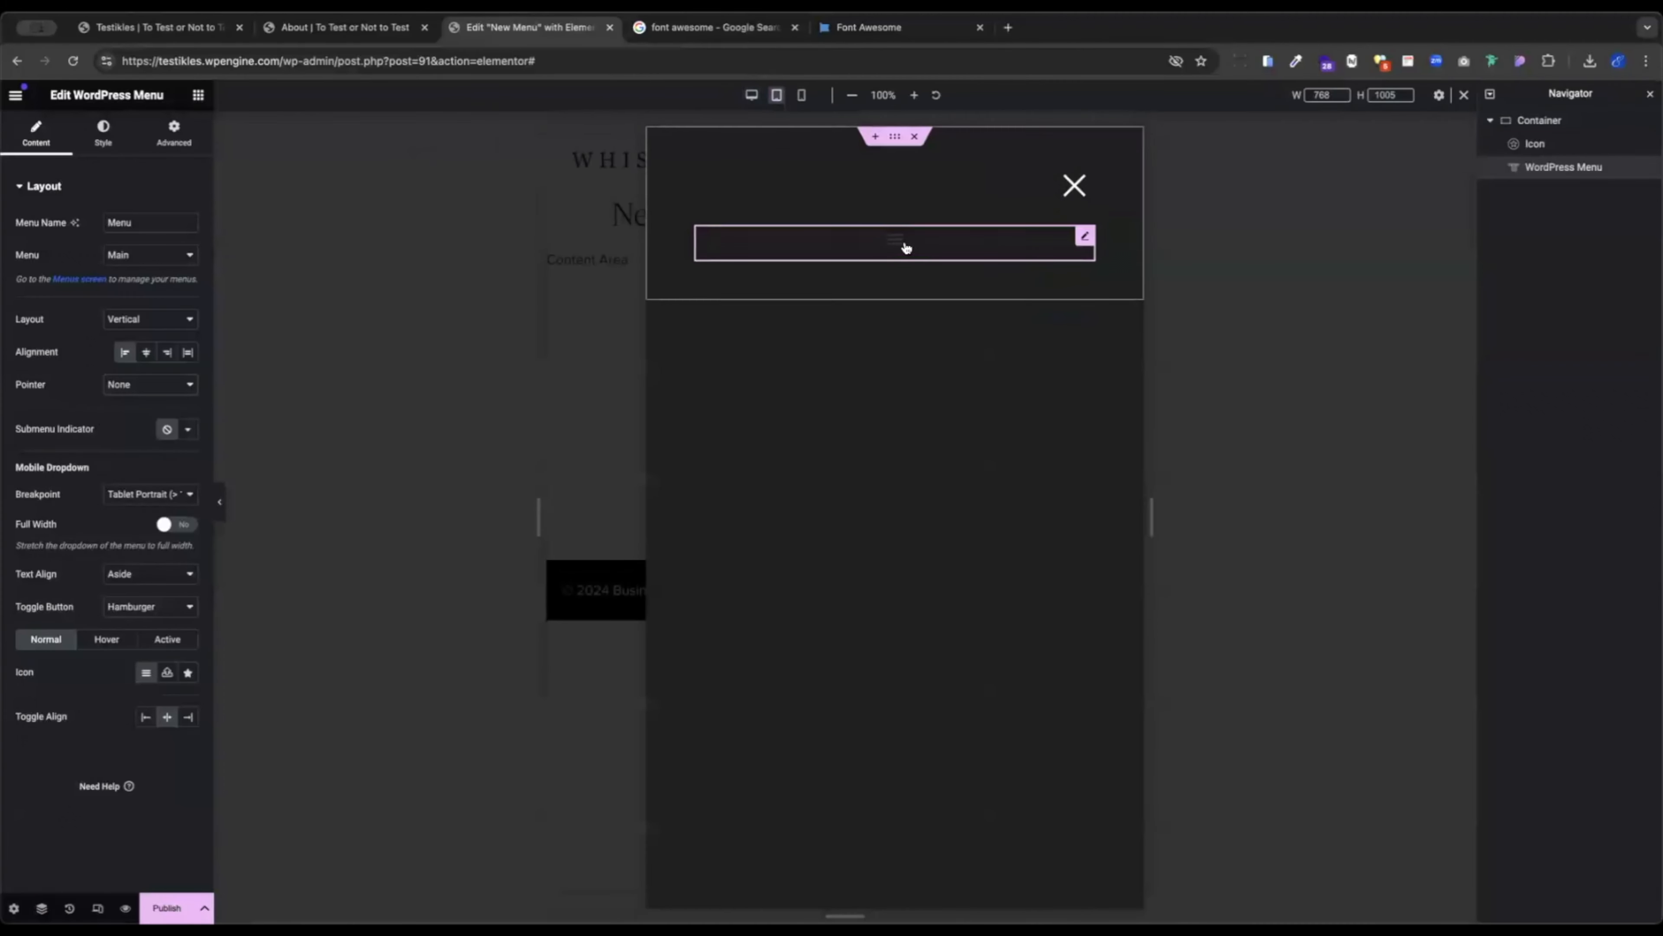
pyautogui.click(752, 95)
pyautogui.click(128, 499)
pyautogui.click(130, 510)
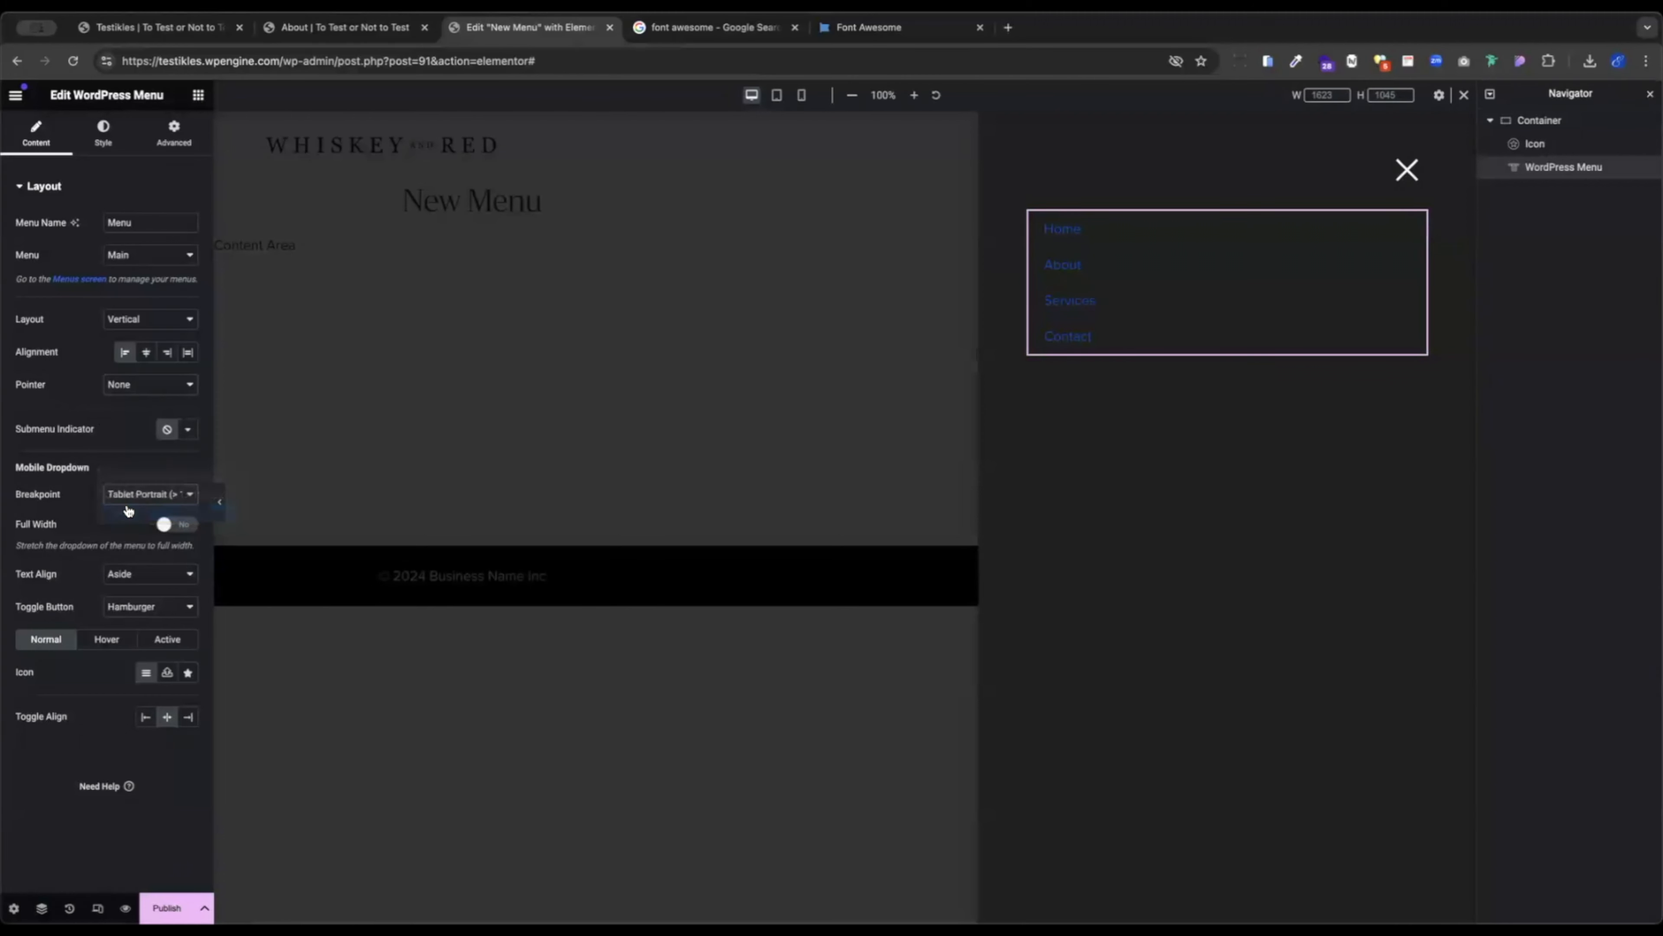
pyautogui.click(777, 95)
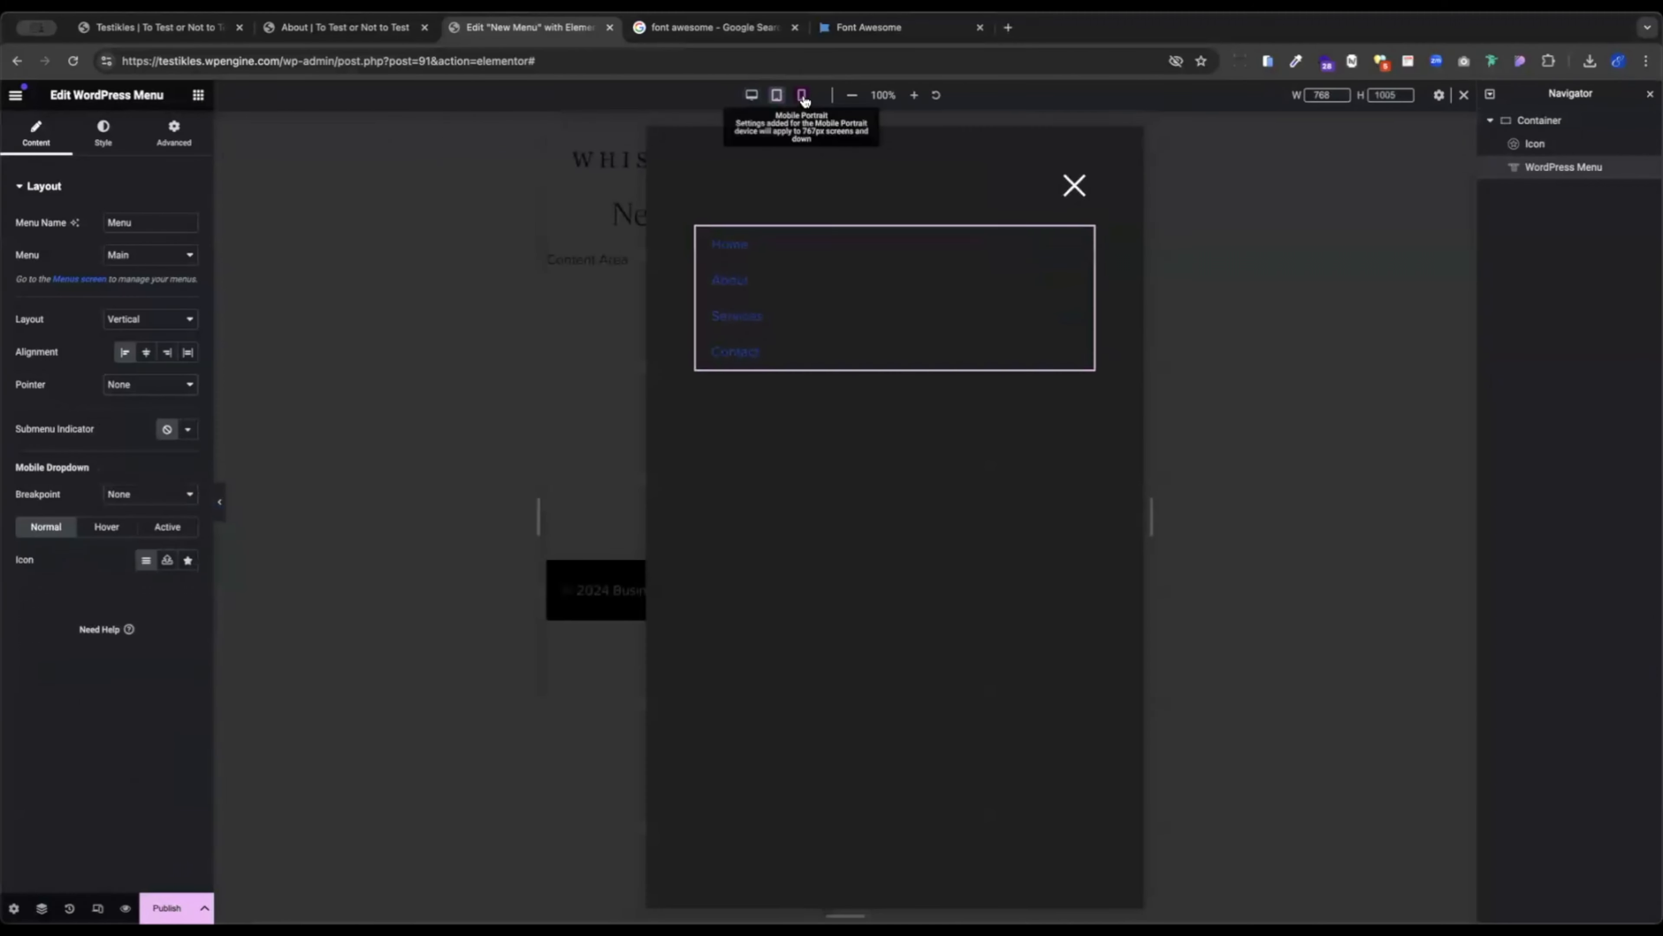
pyautogui.click(801, 95)
pyautogui.click(753, 95)
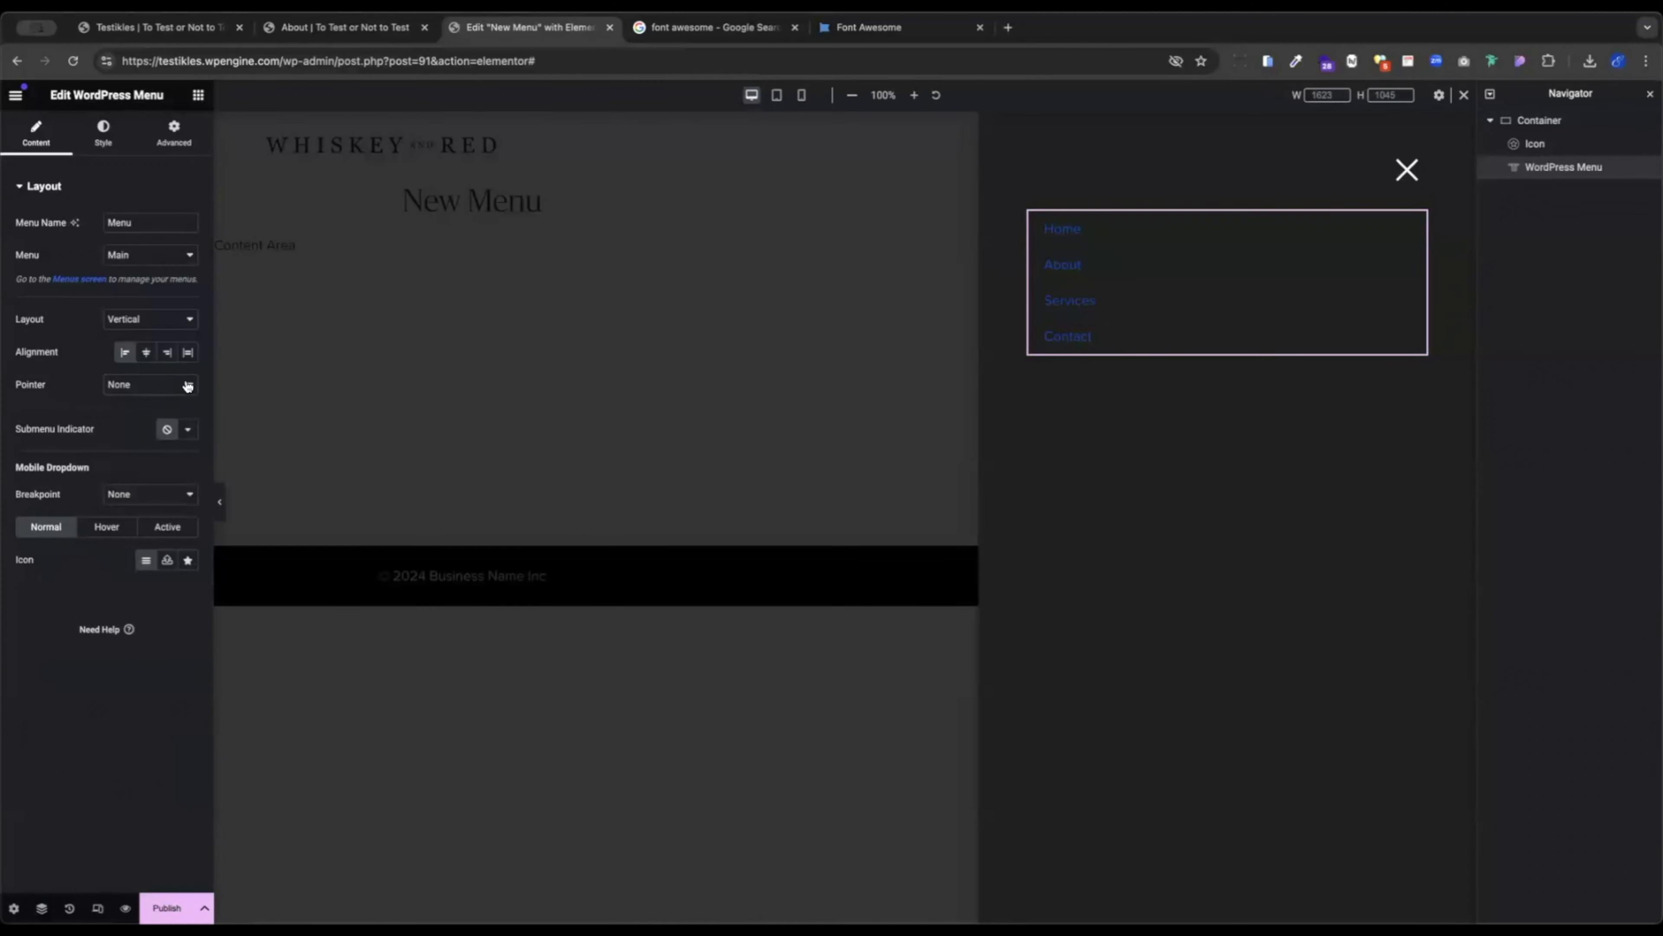
# Apply the Large Heading global font to the menu items and set their desktop text size to 4.
pyautogui.click(109, 145)
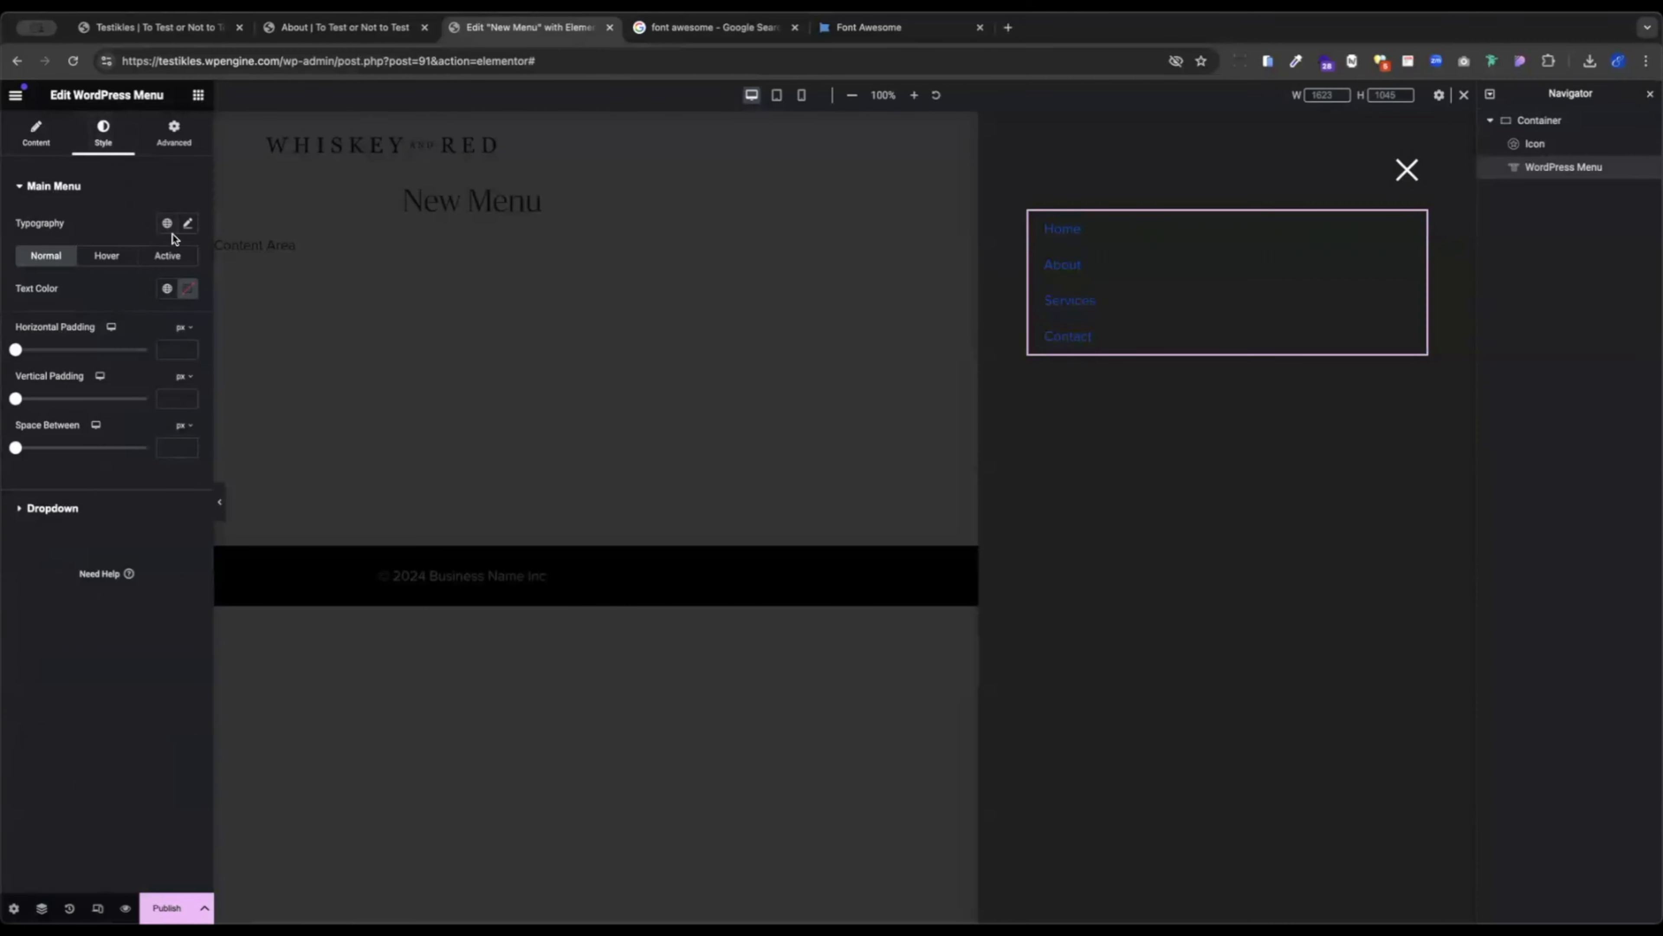
pyautogui.click(168, 223)
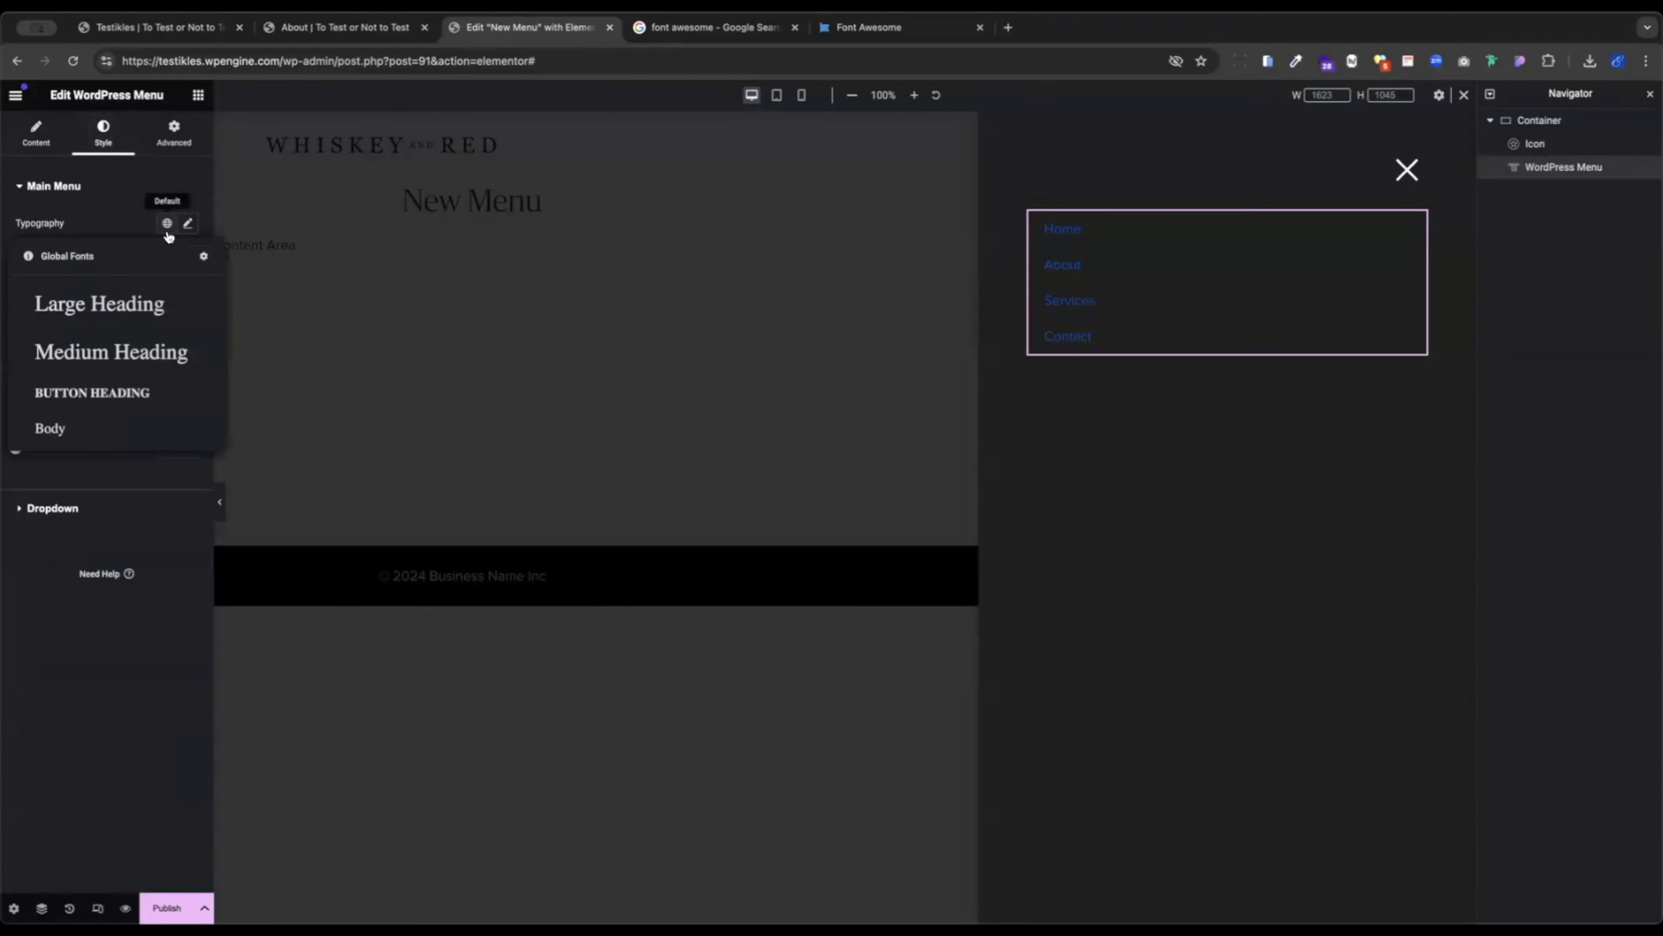
pyautogui.click(98, 305)
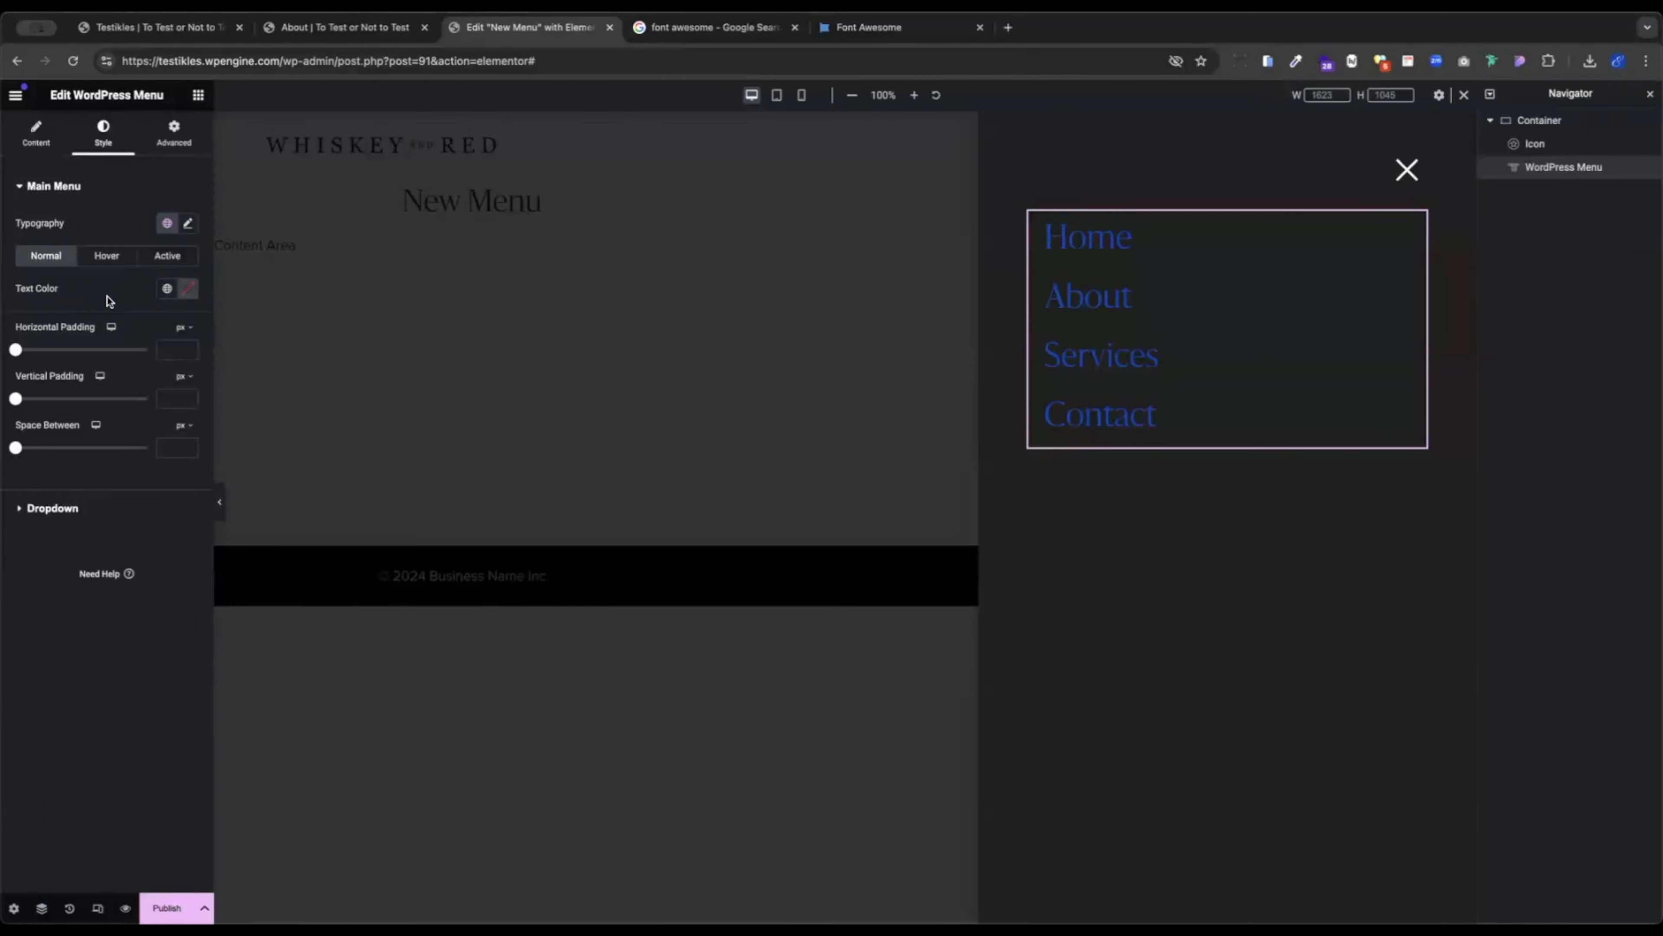
pyautogui.click(188, 224)
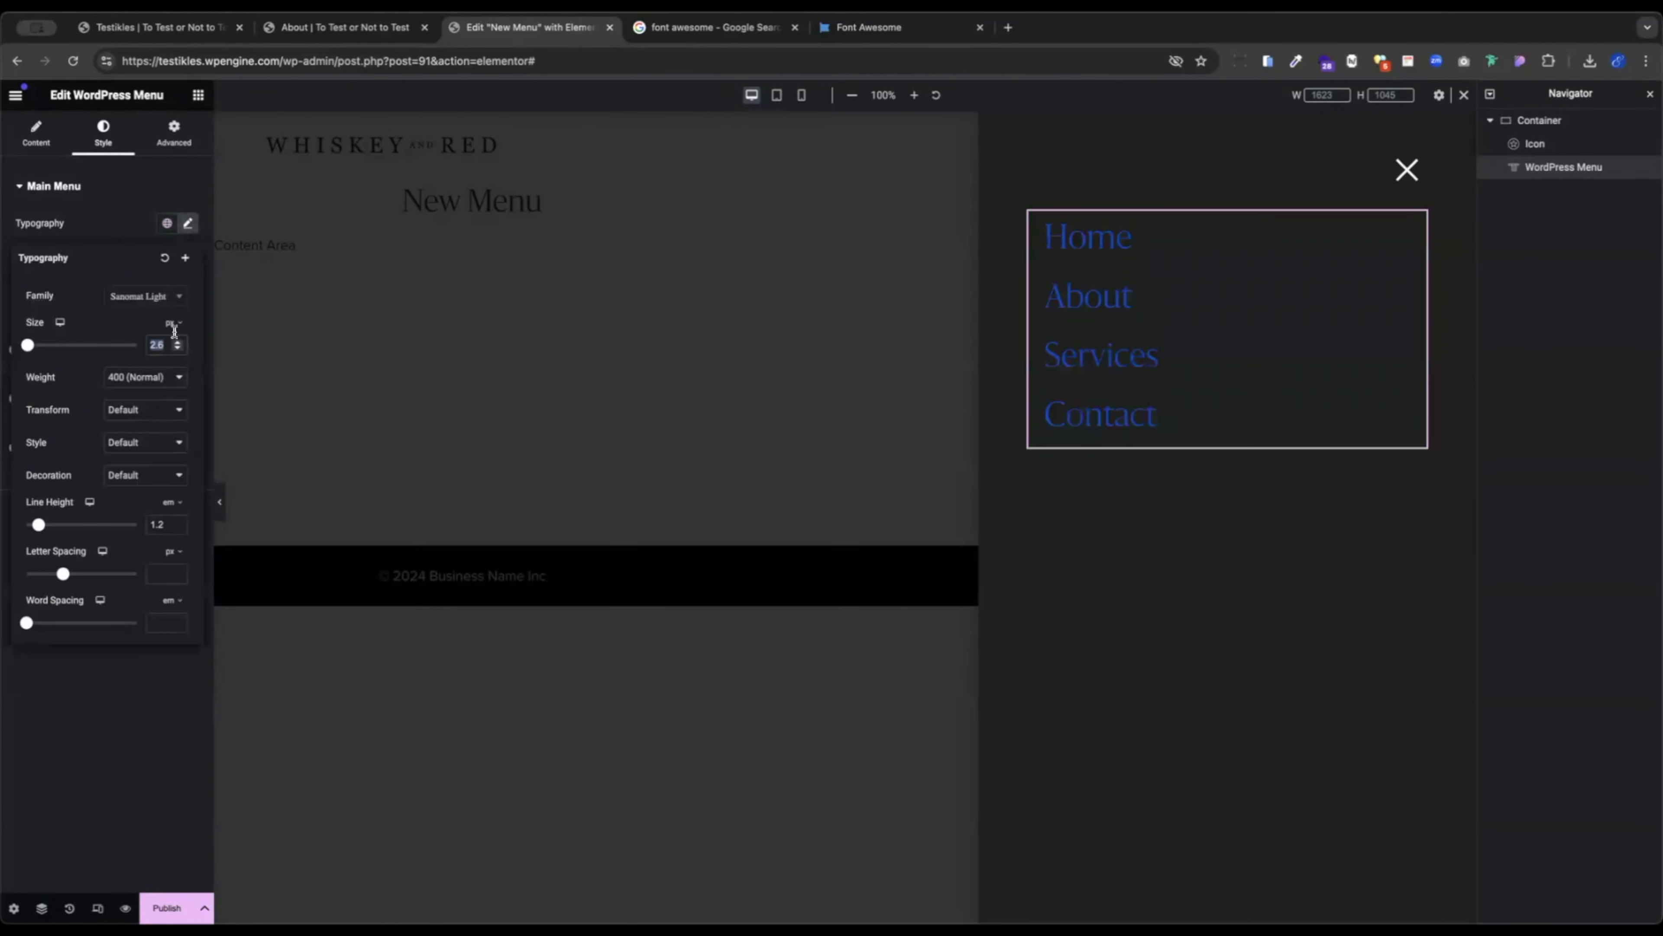
pyautogui.write('4')
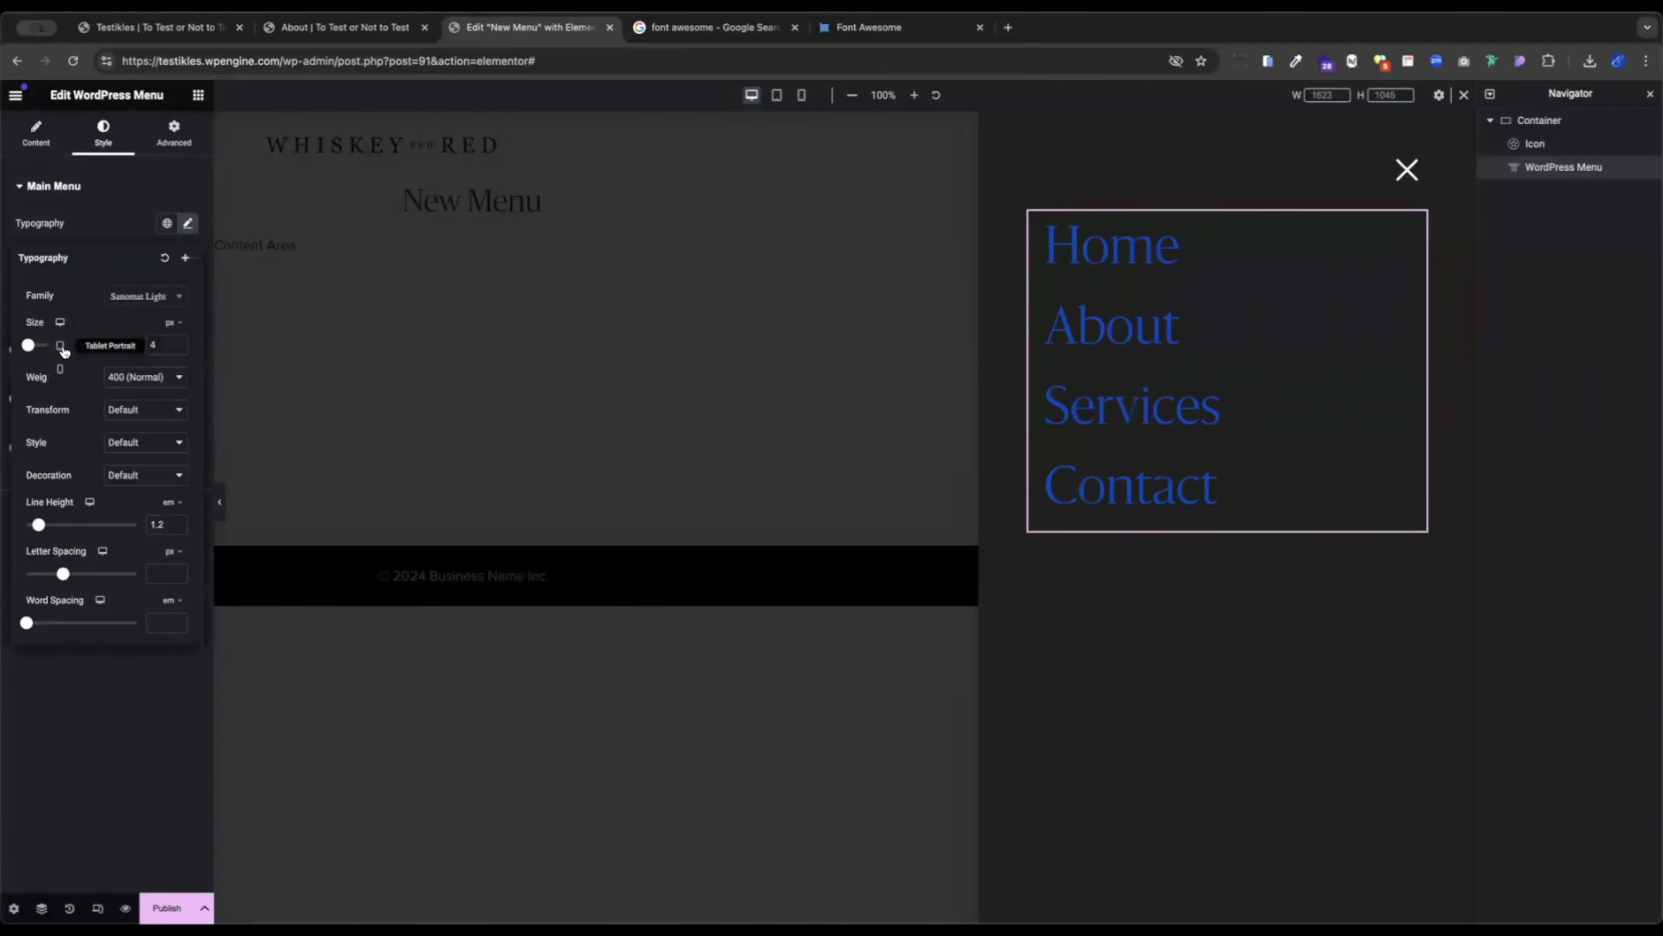
# Set the menu's tablet portrait text size to 4 rem, check the mobile size and return to the desktop view.
pyautogui.click(61, 346)
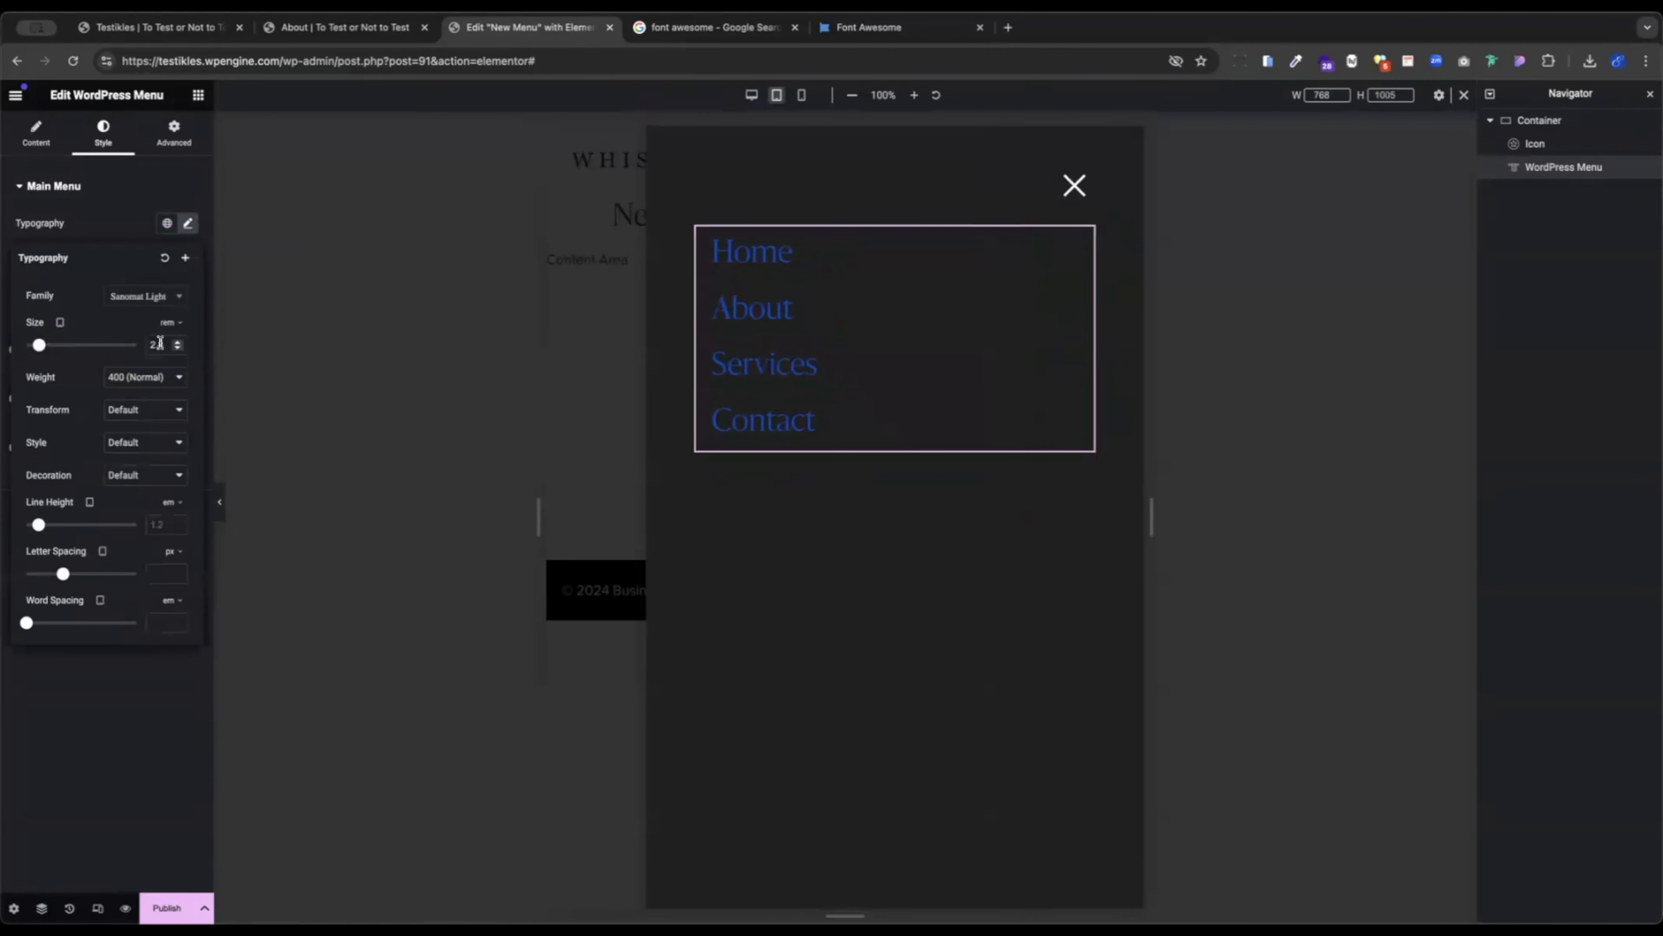
pyautogui.moveTo(164, 345); pyautogui.dragTo(112, 340)
pyautogui.write('4')
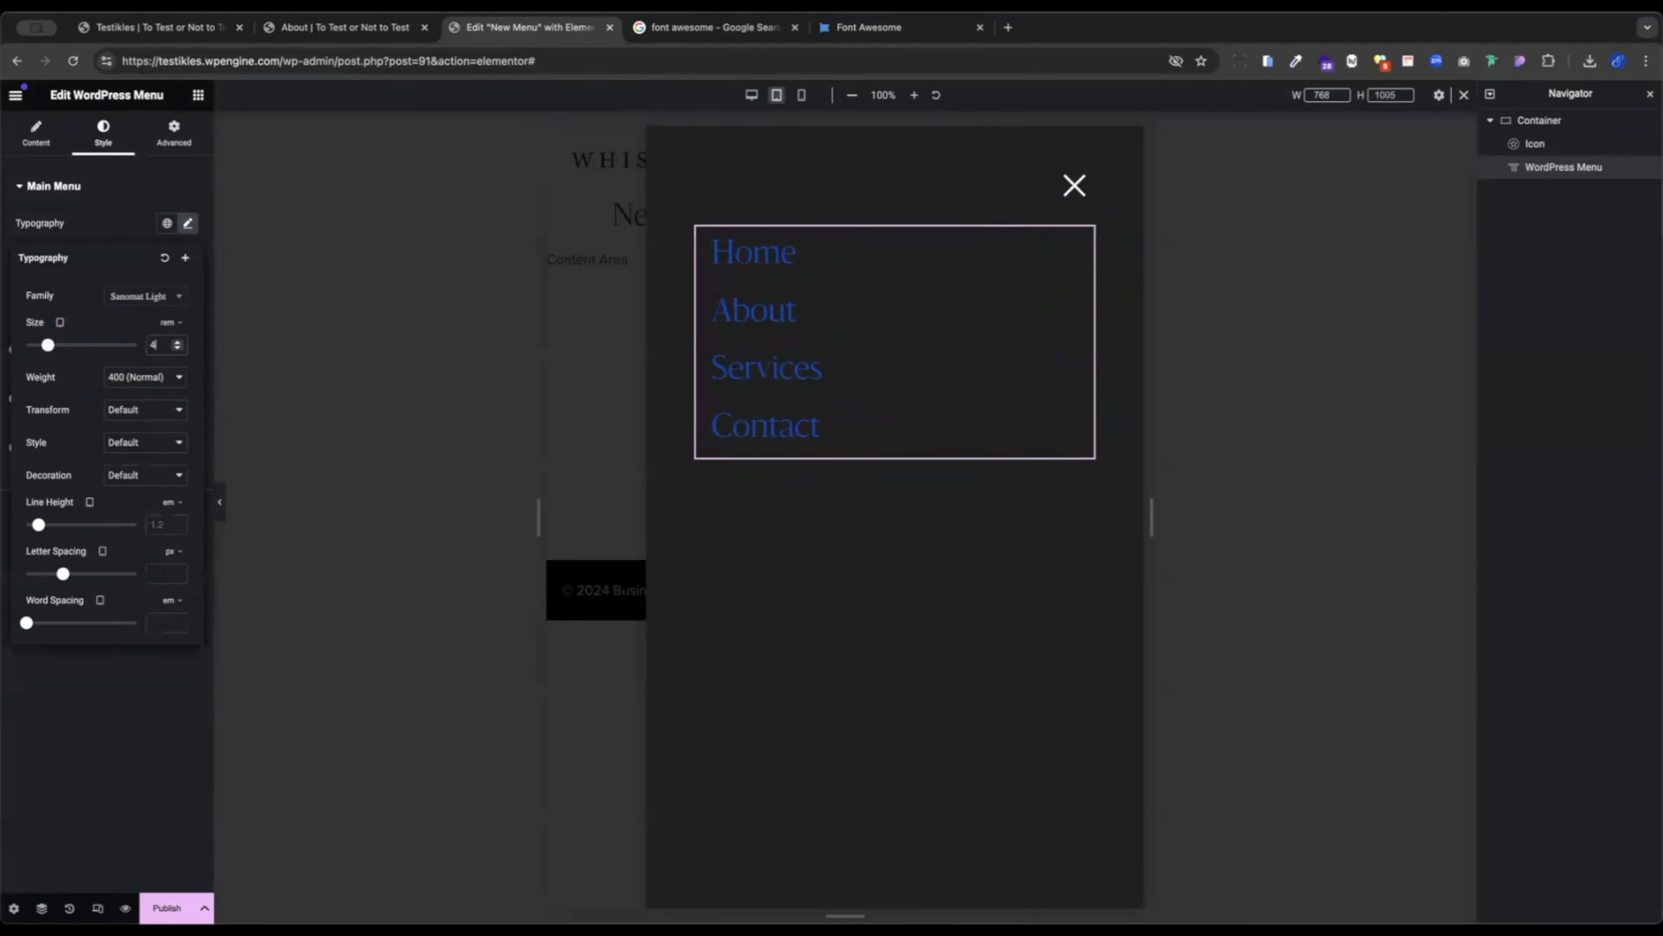
pyautogui.click(60, 322)
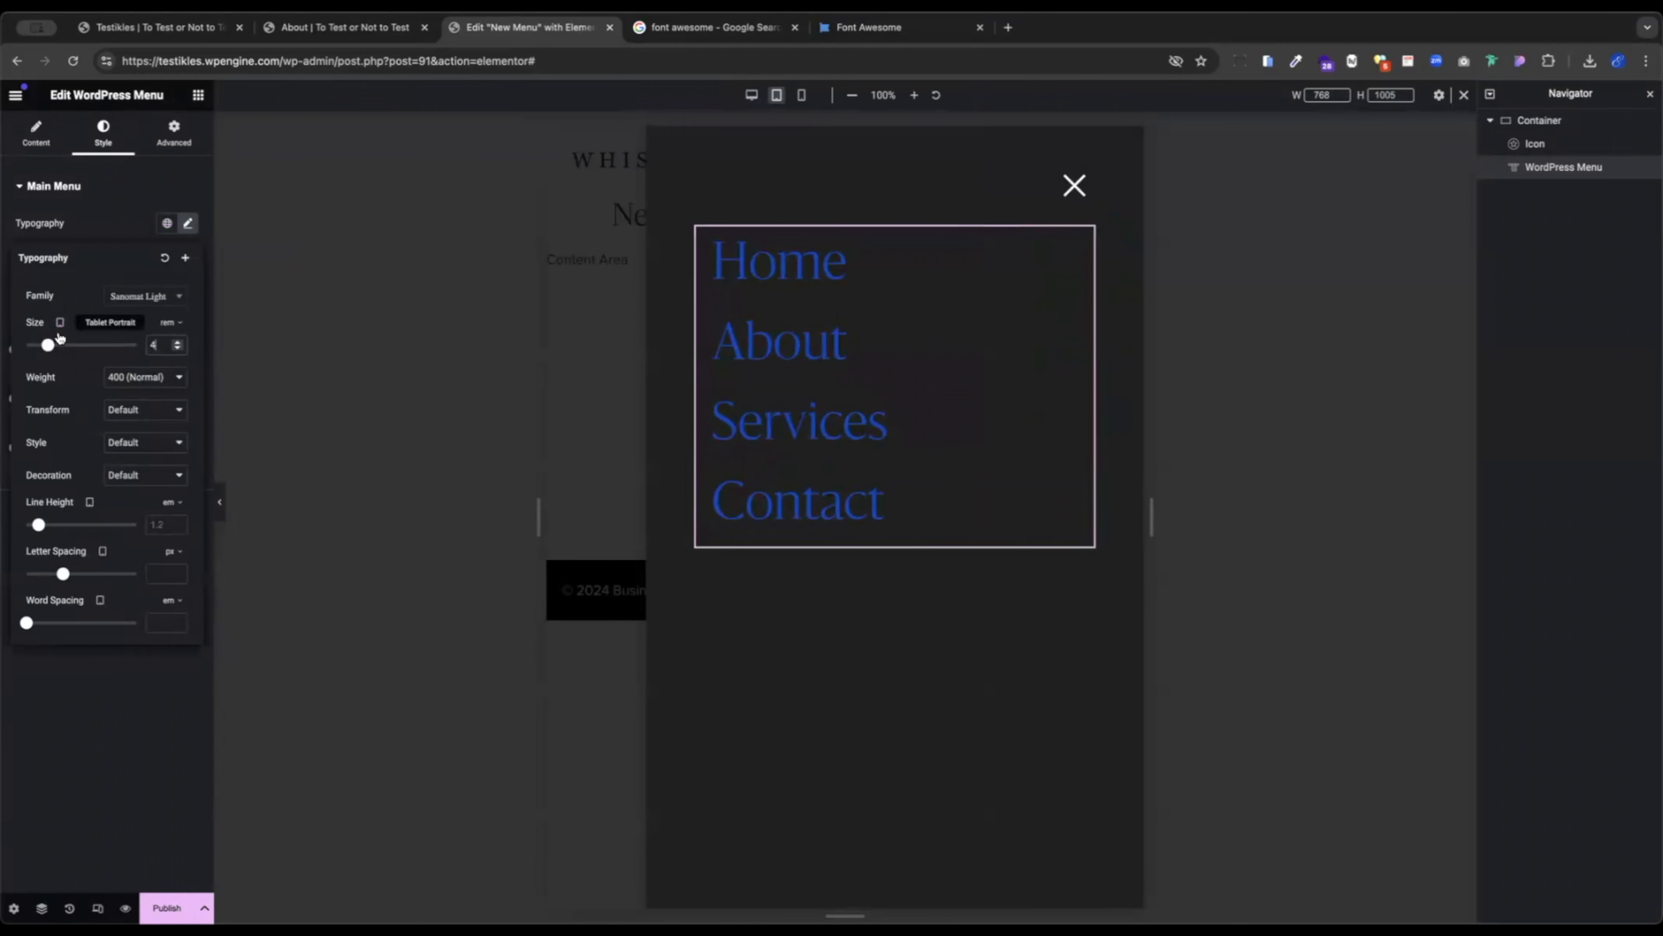
pyautogui.click(59, 364)
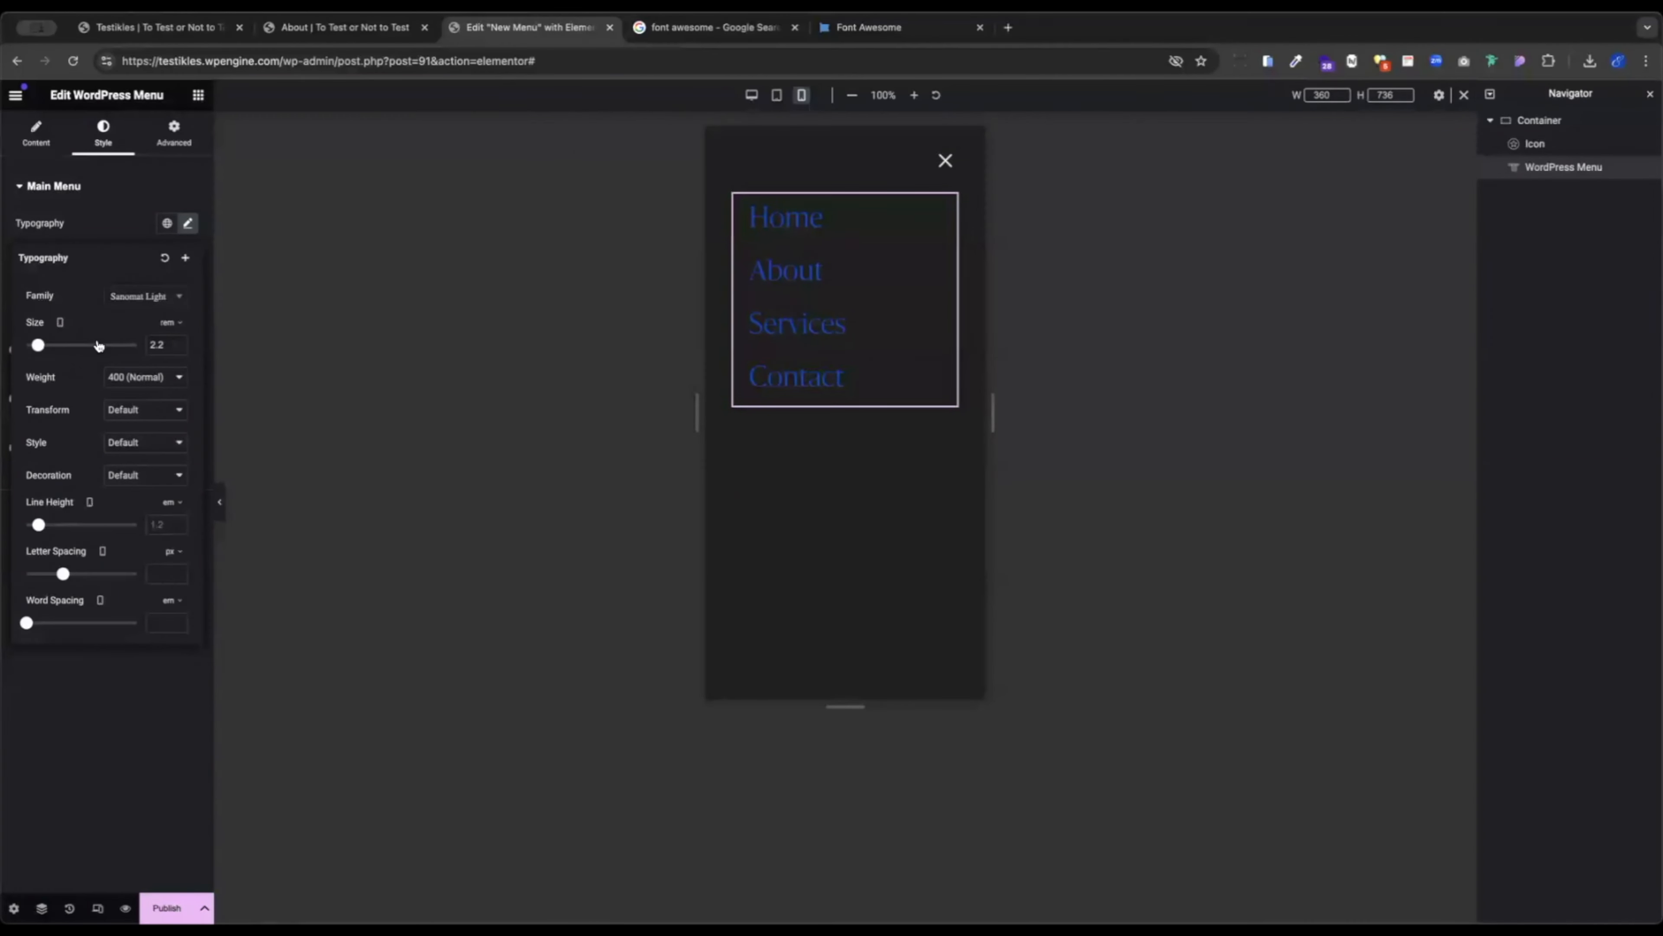
pyautogui.click(62, 323)
pyautogui.click(62, 323)
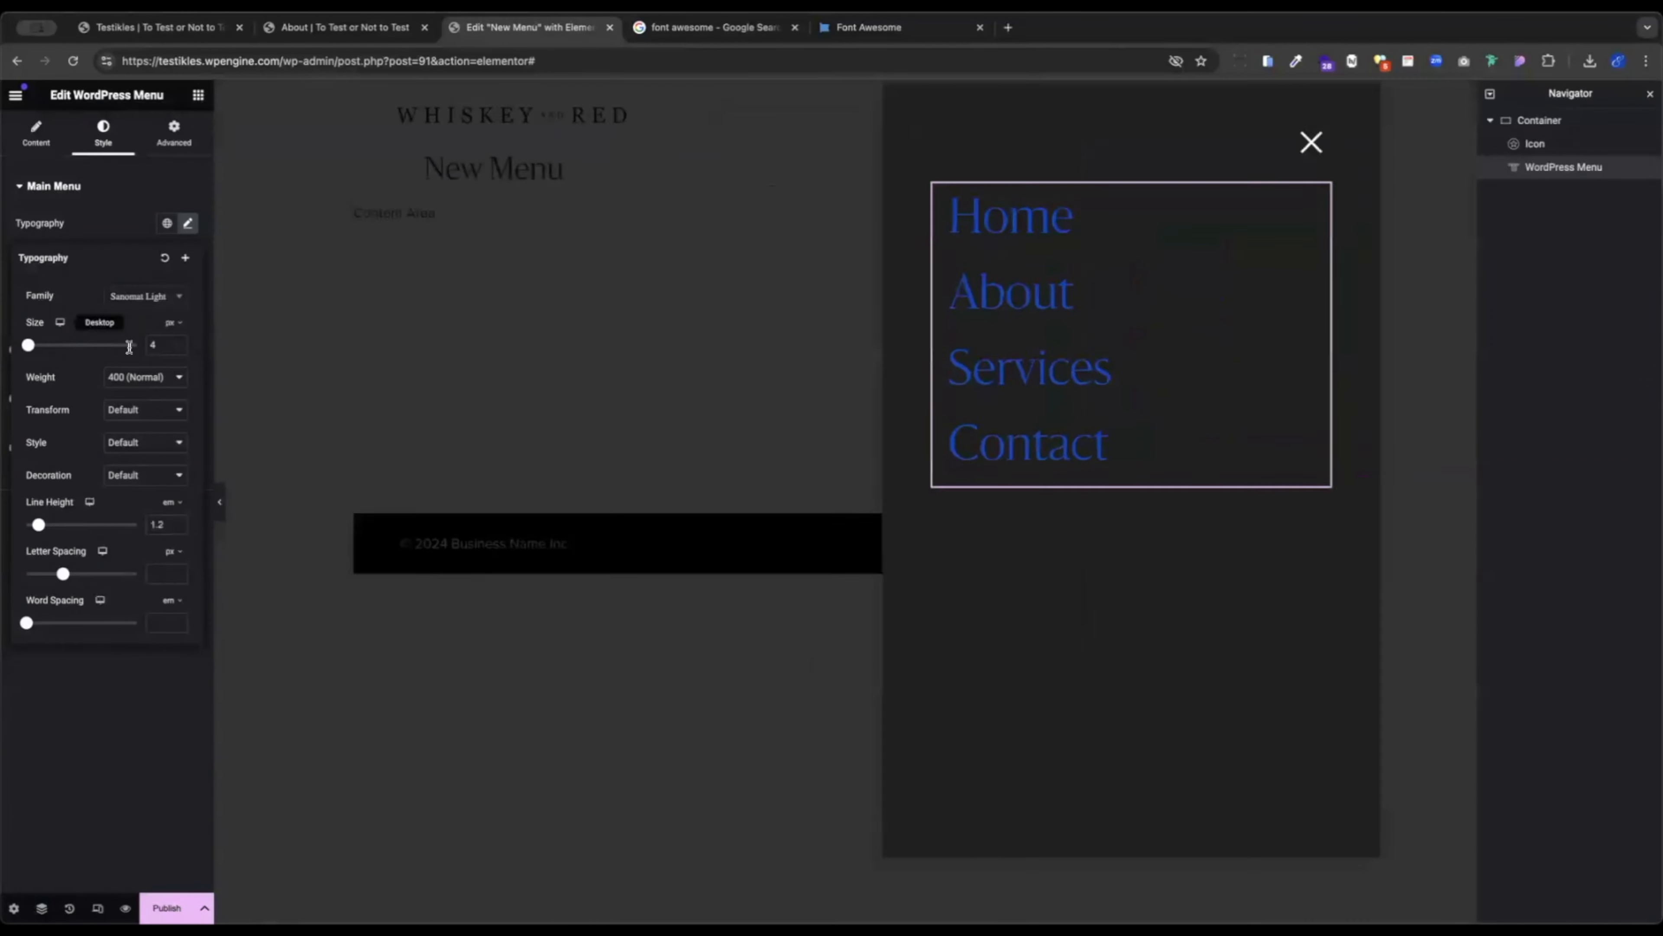
# Apply the white global color to the menu items' normal text and a tan global color to their hover state.
pyautogui.click(97, 226)
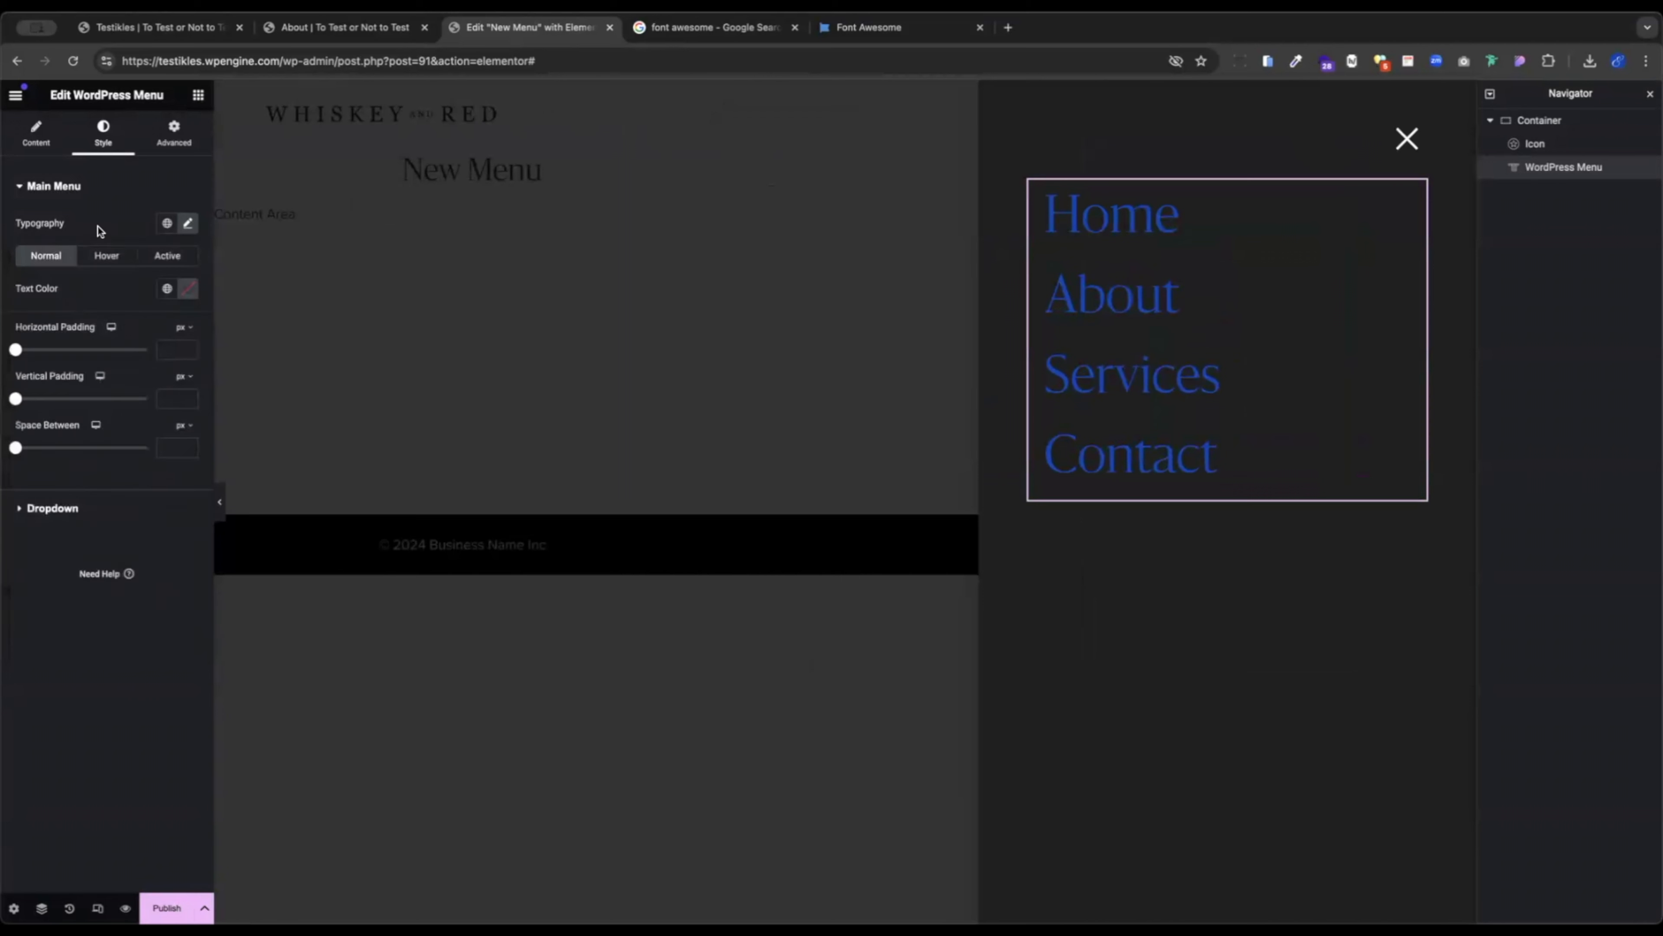
pyautogui.click(169, 293)
pyautogui.click(98, 385)
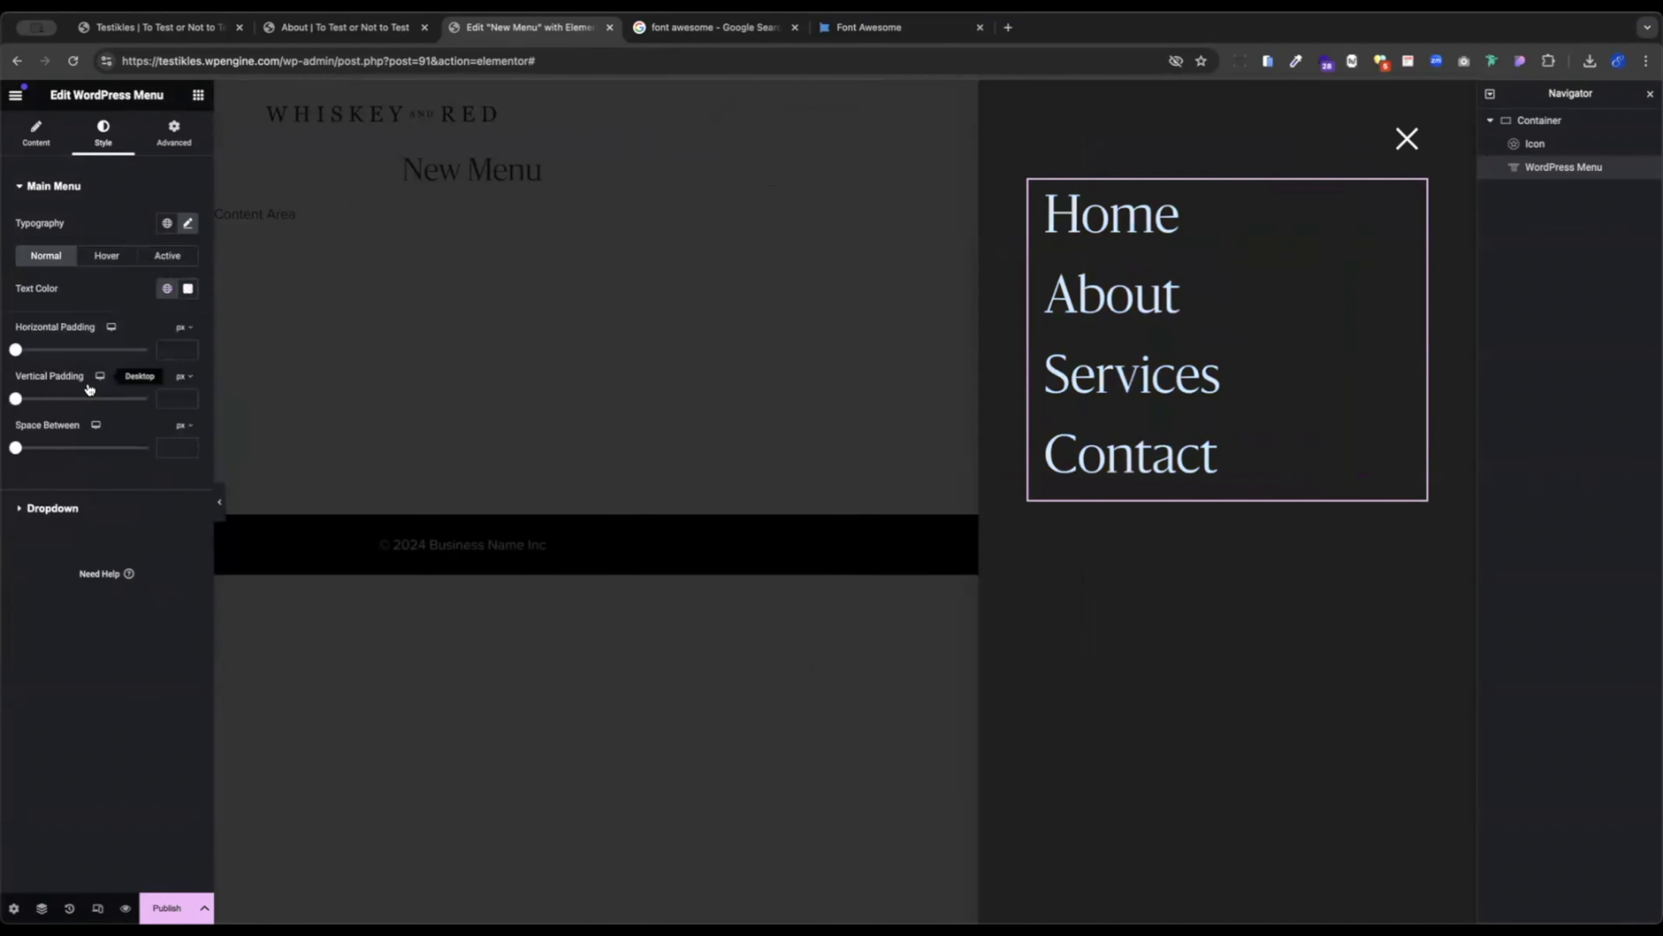
pyautogui.click(105, 259)
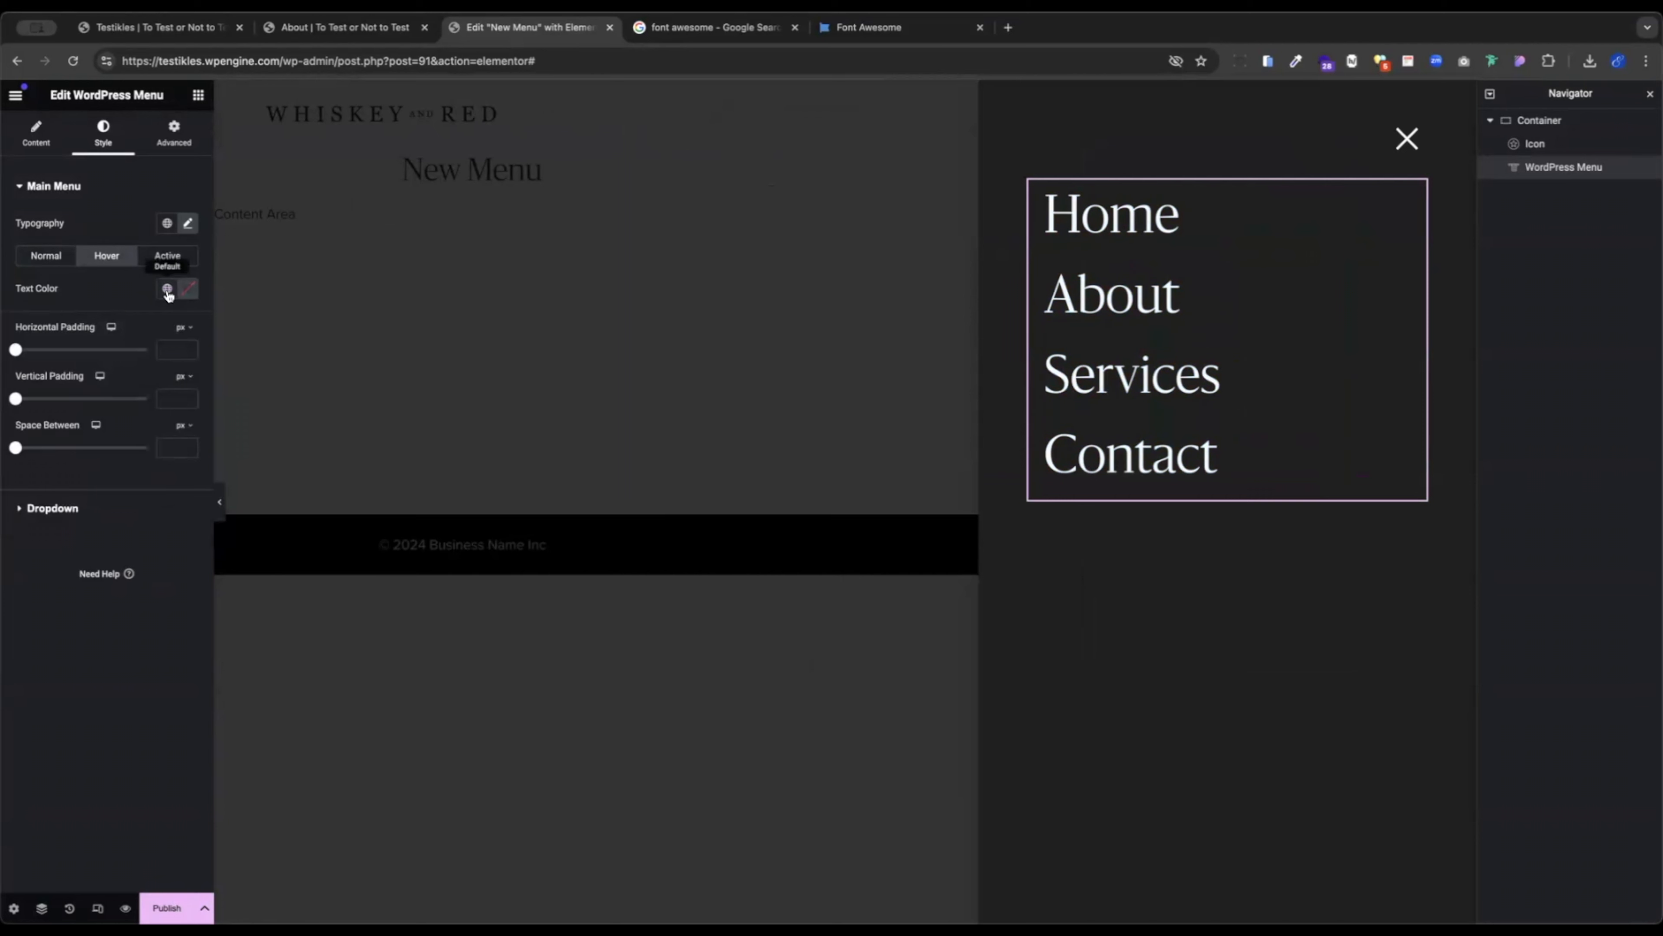
pyautogui.click(168, 289)
pyautogui.click(62, 486)
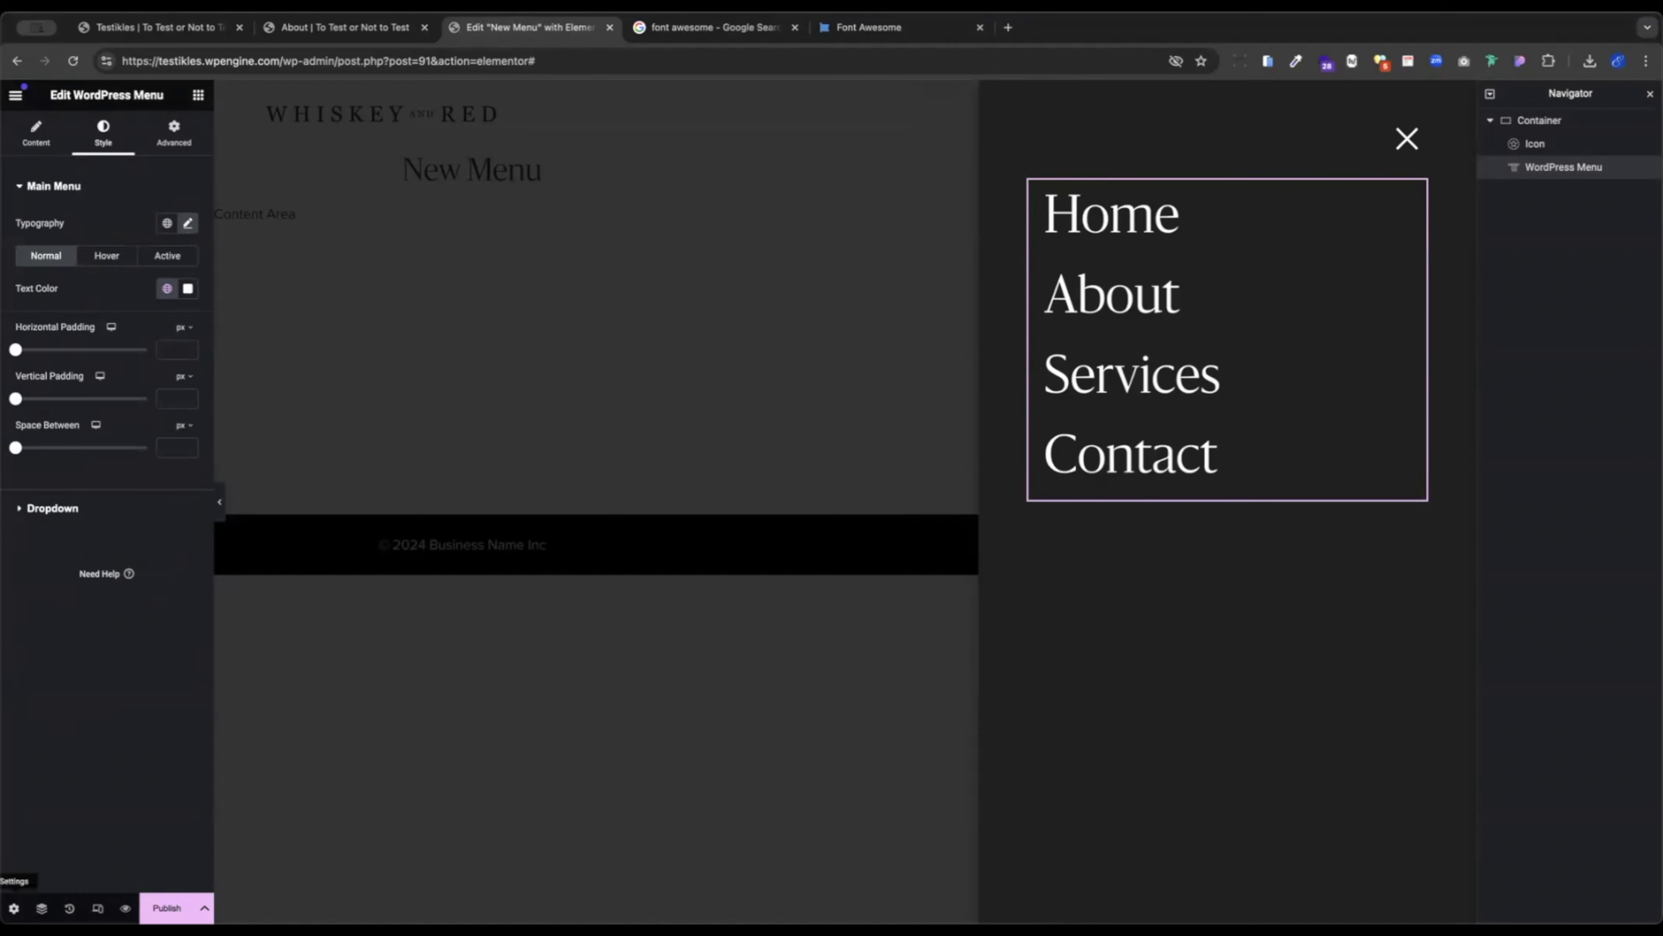
# Set the popup's width to 550 px for tablet portrait and 360 px for mobile.
pyautogui.click(14, 906)
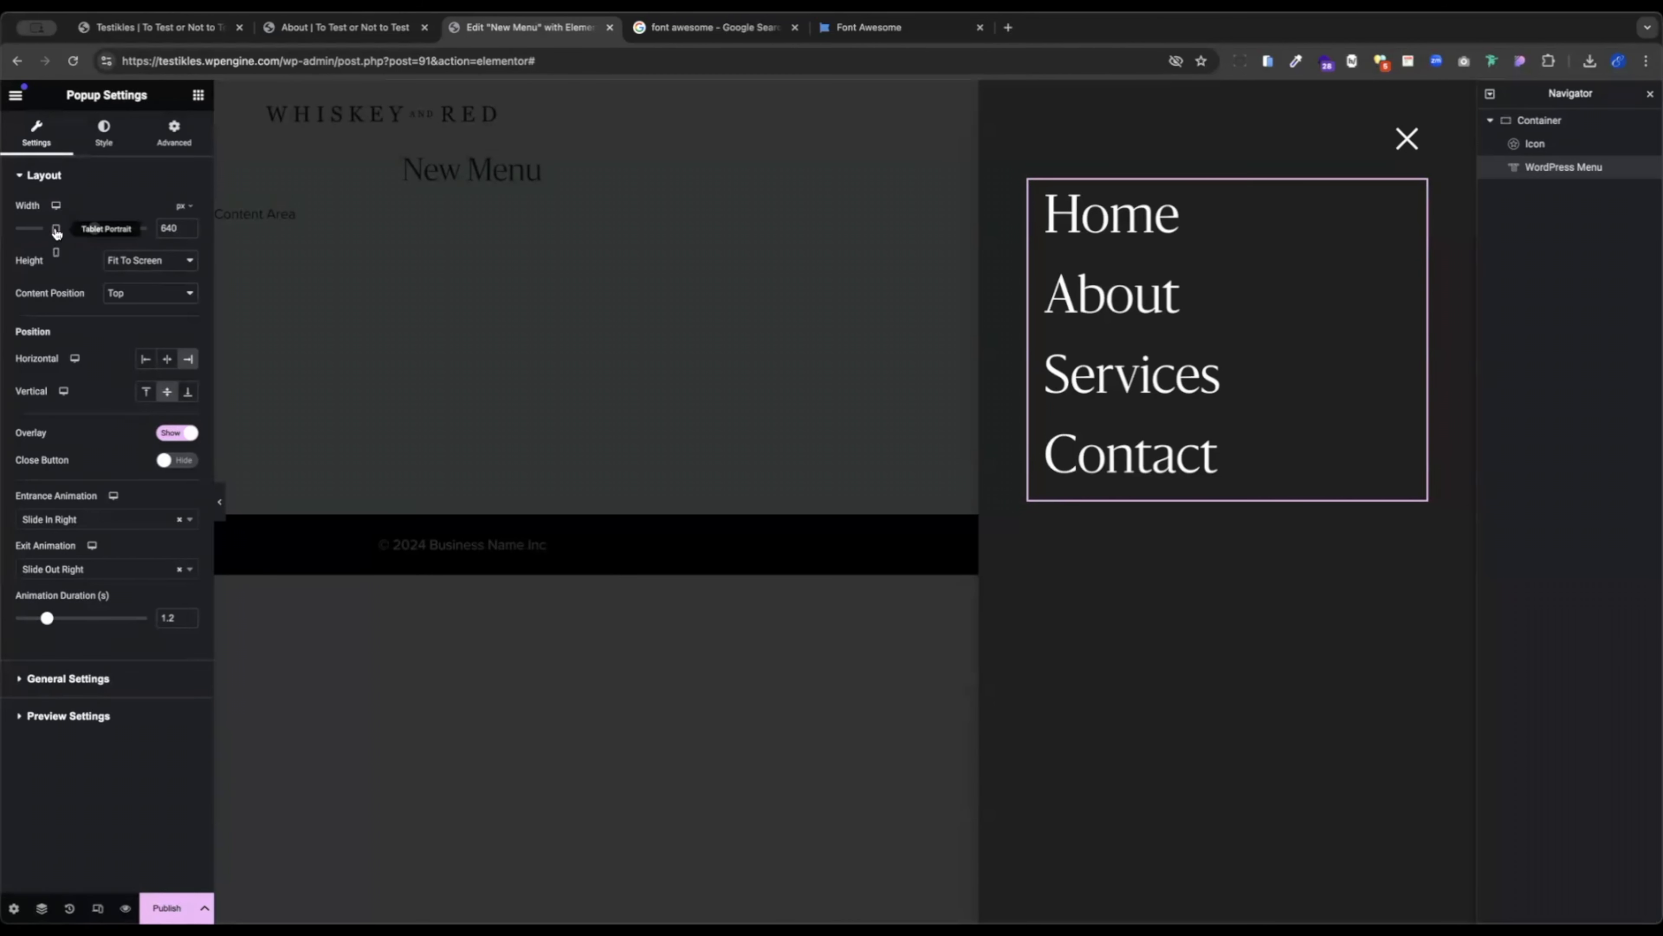
pyautogui.click(56, 231)
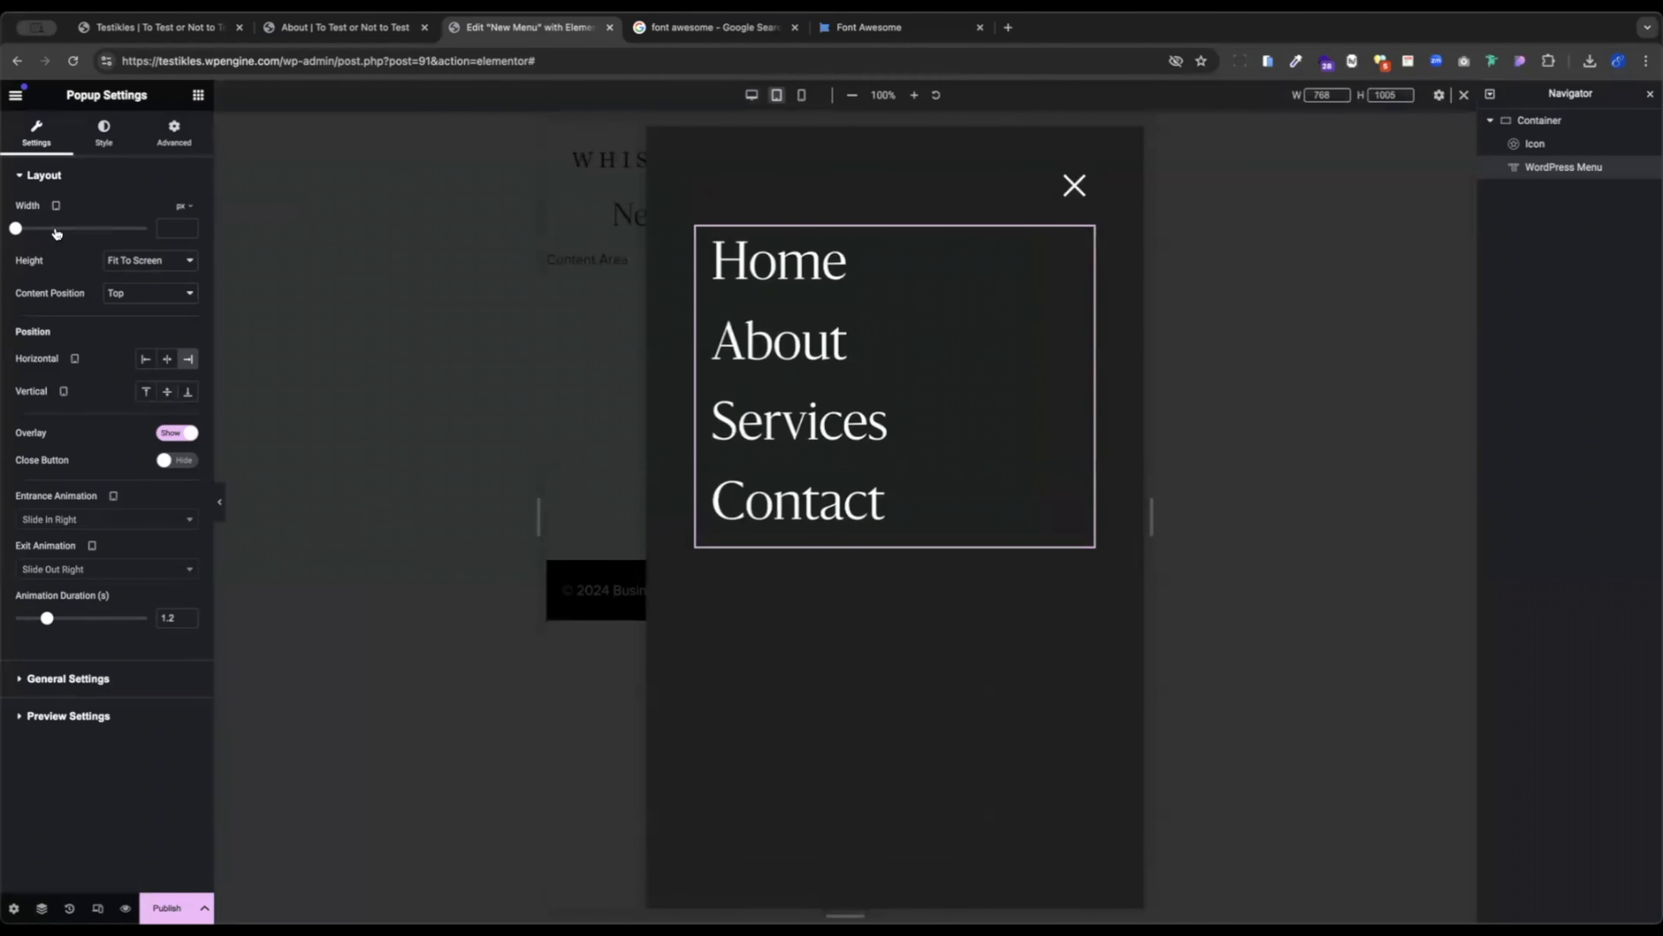
pyautogui.click(165, 225)
pyautogui.write('550')
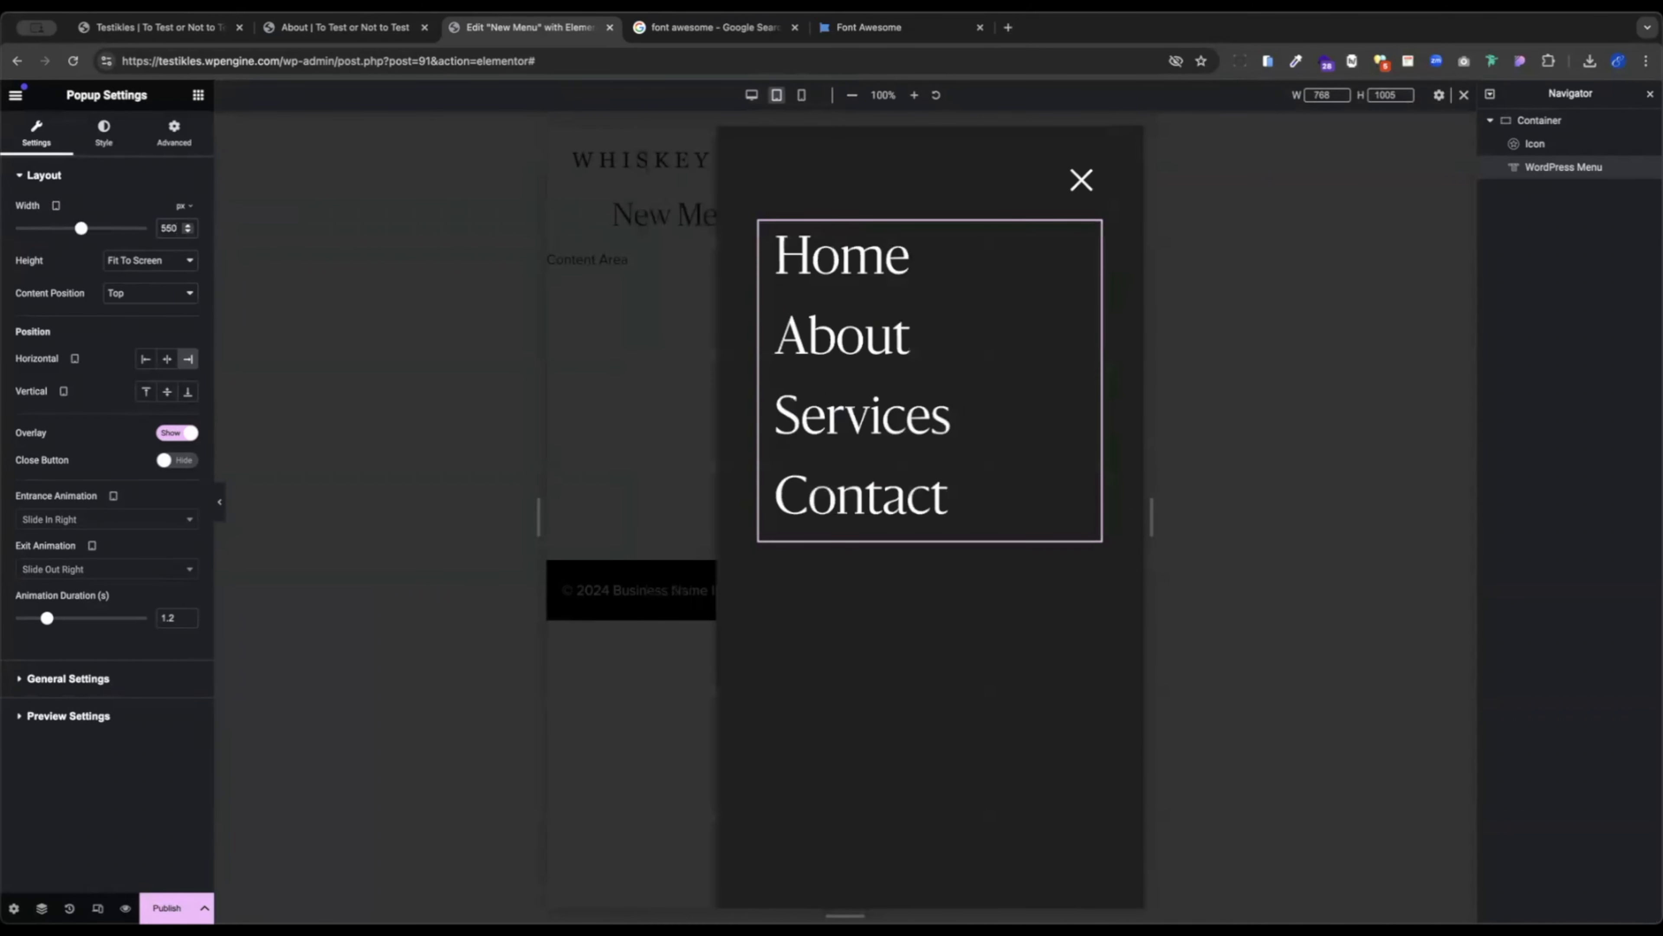
pyautogui.click(56, 206)
pyautogui.click(56, 256)
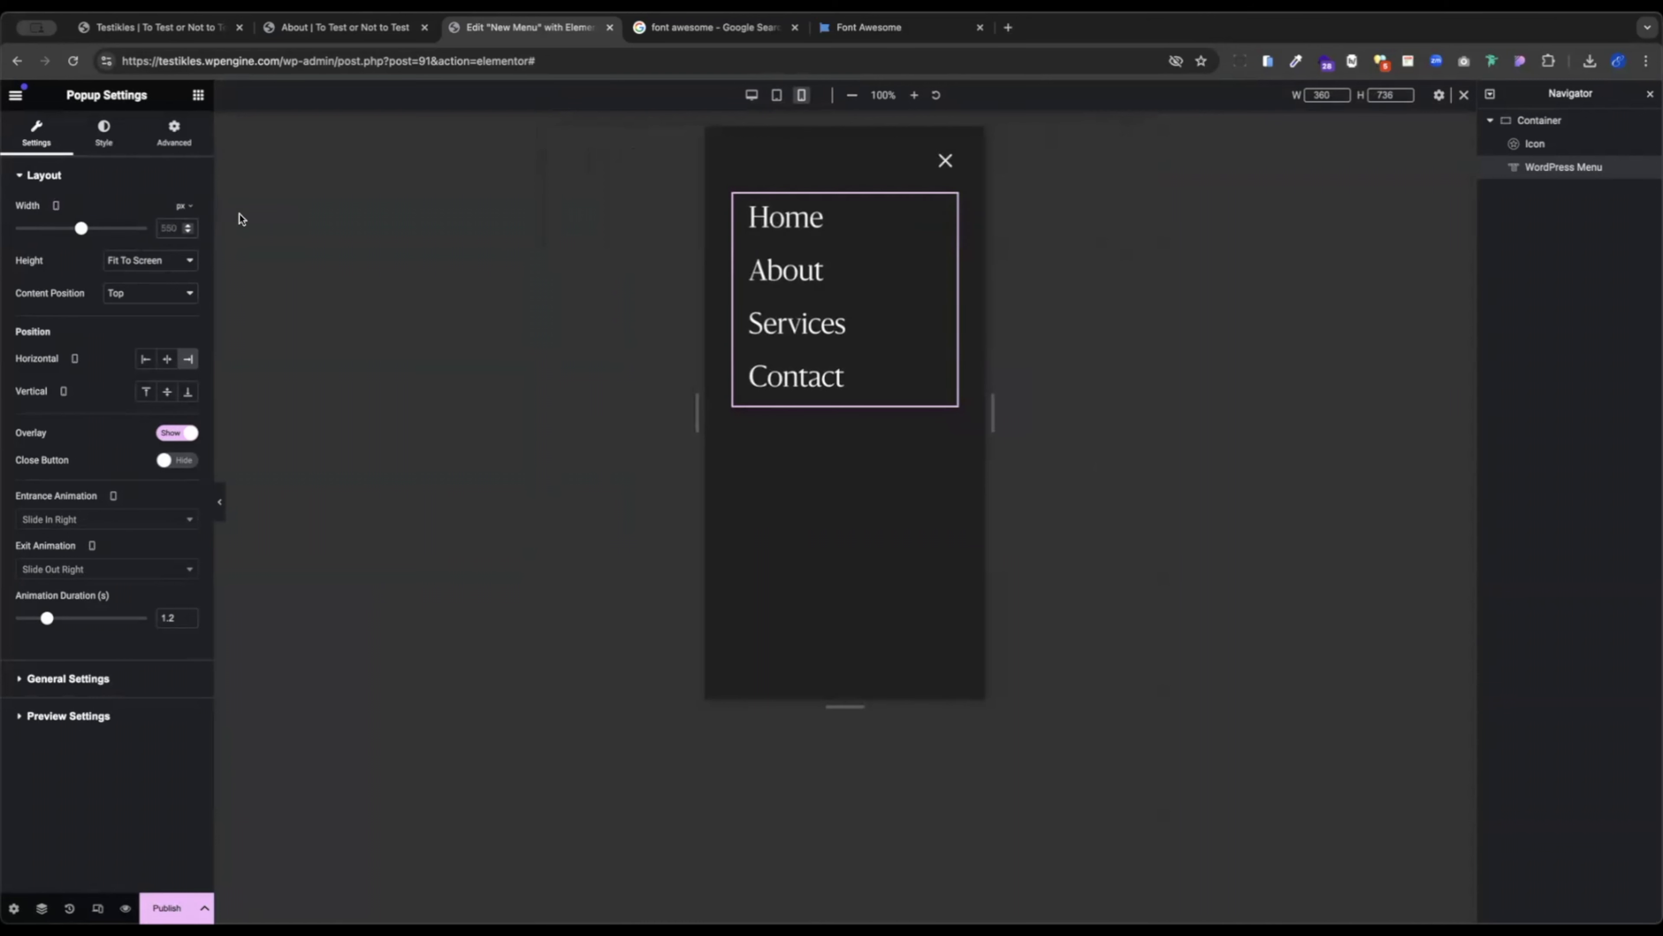
pyautogui.write('360')
# Preview the popup at mobile, tablet and desktop sizes, and publish it without any display conditions.
pyautogui.click(219, 502)
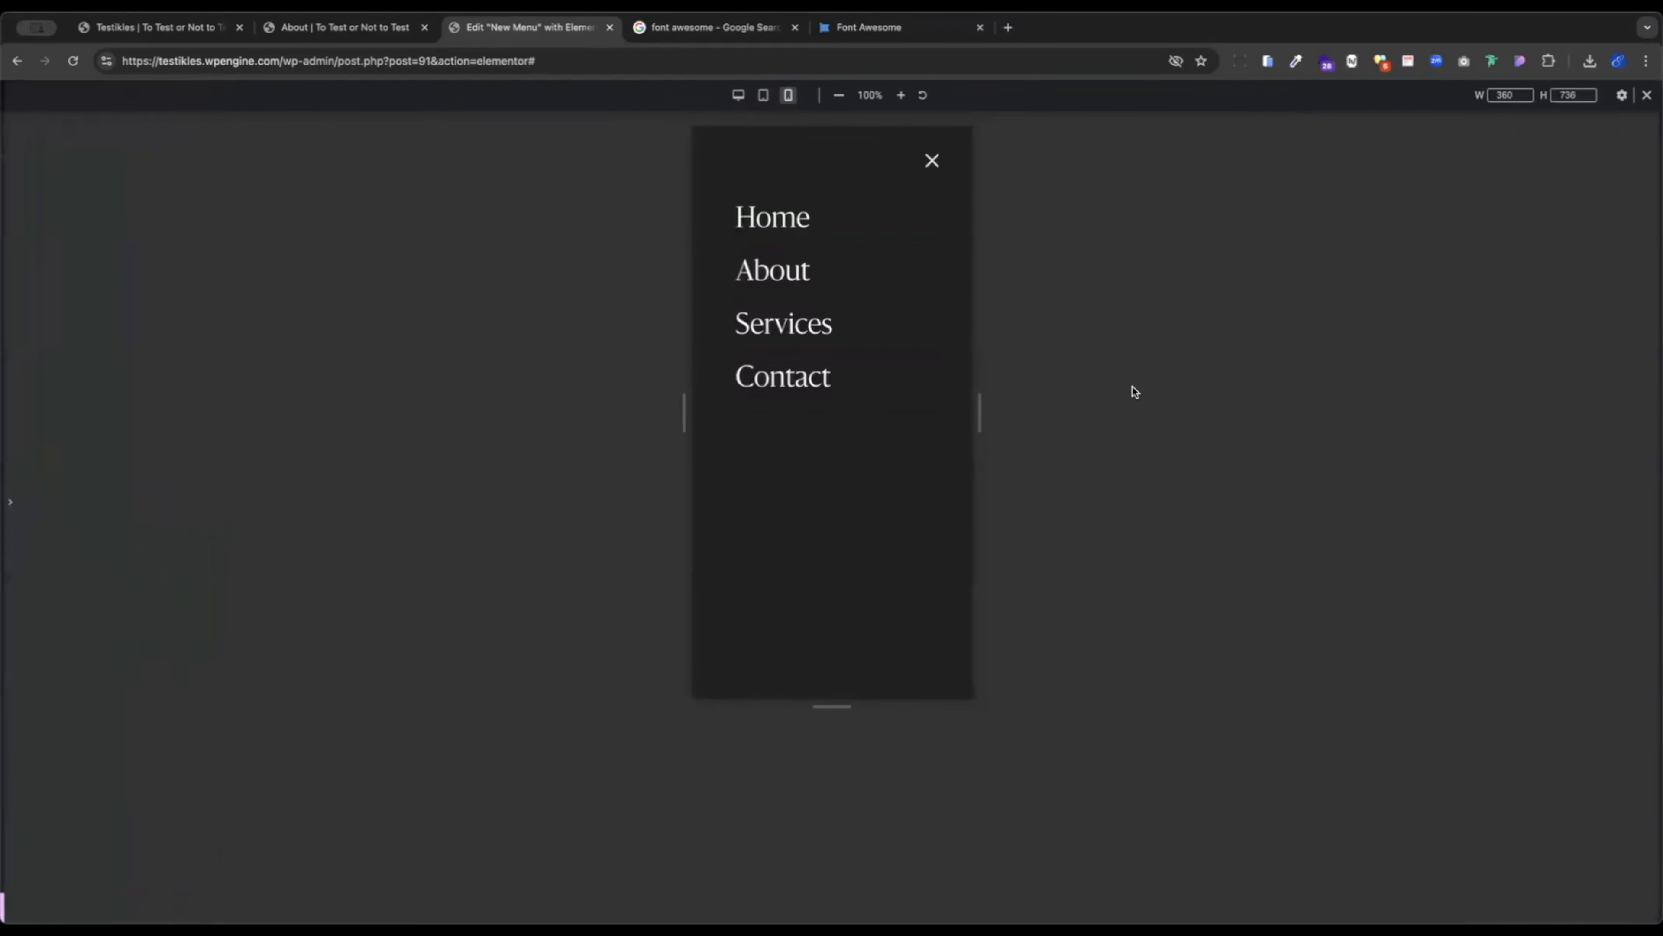
pyautogui.click(762, 97)
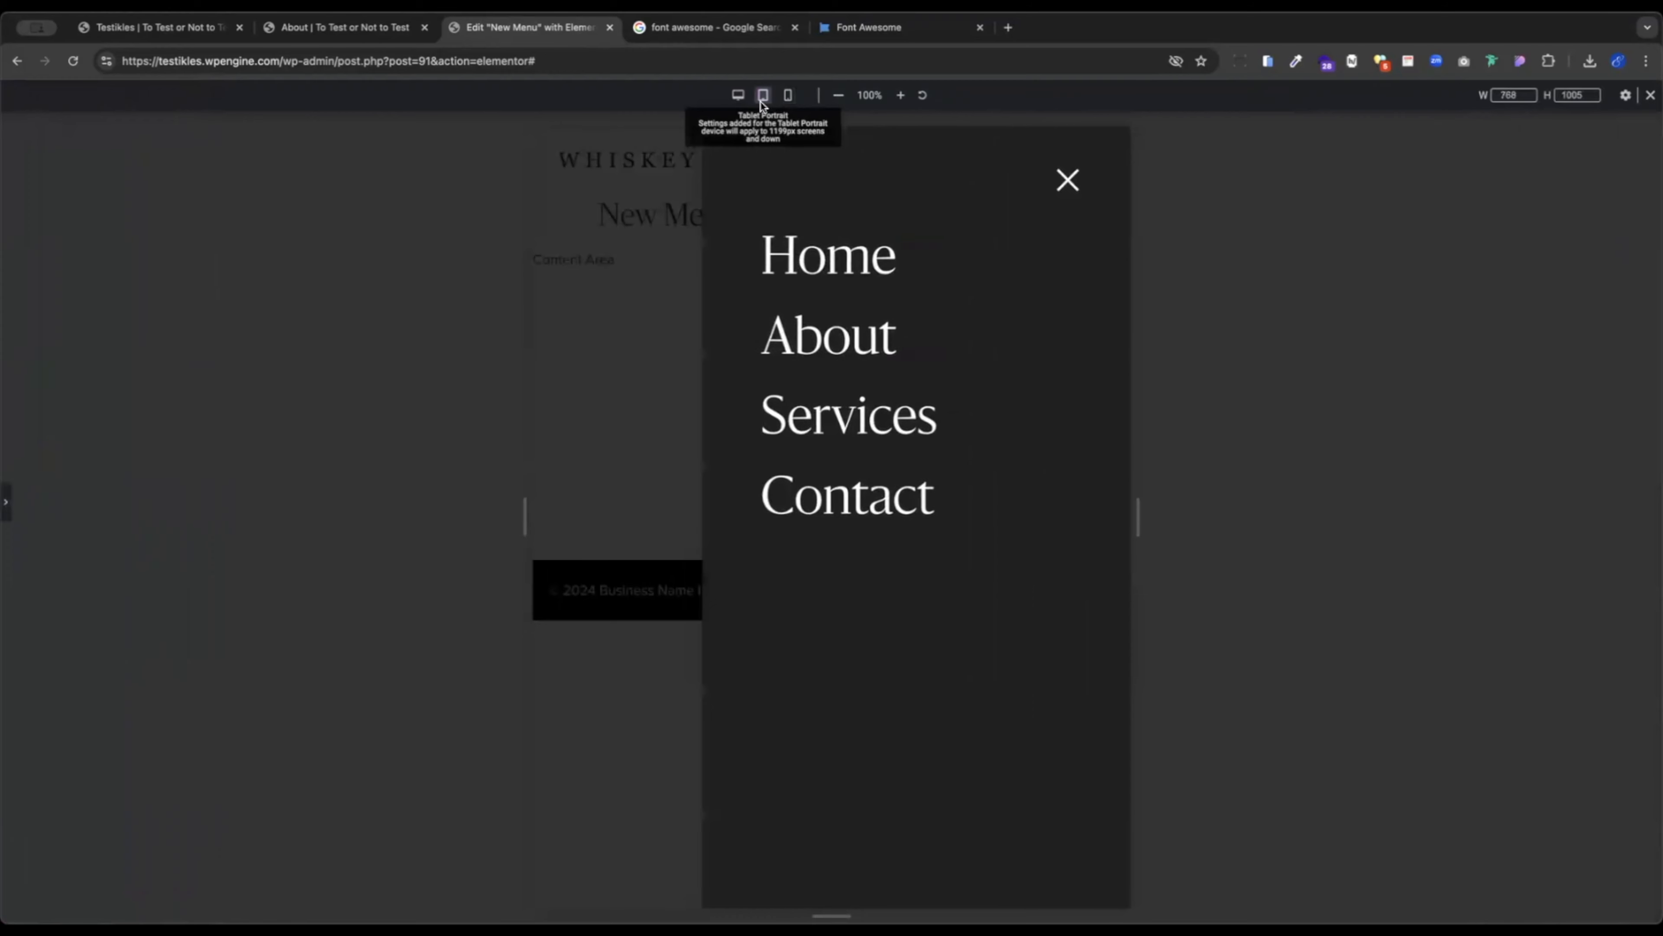
pyautogui.click(739, 98)
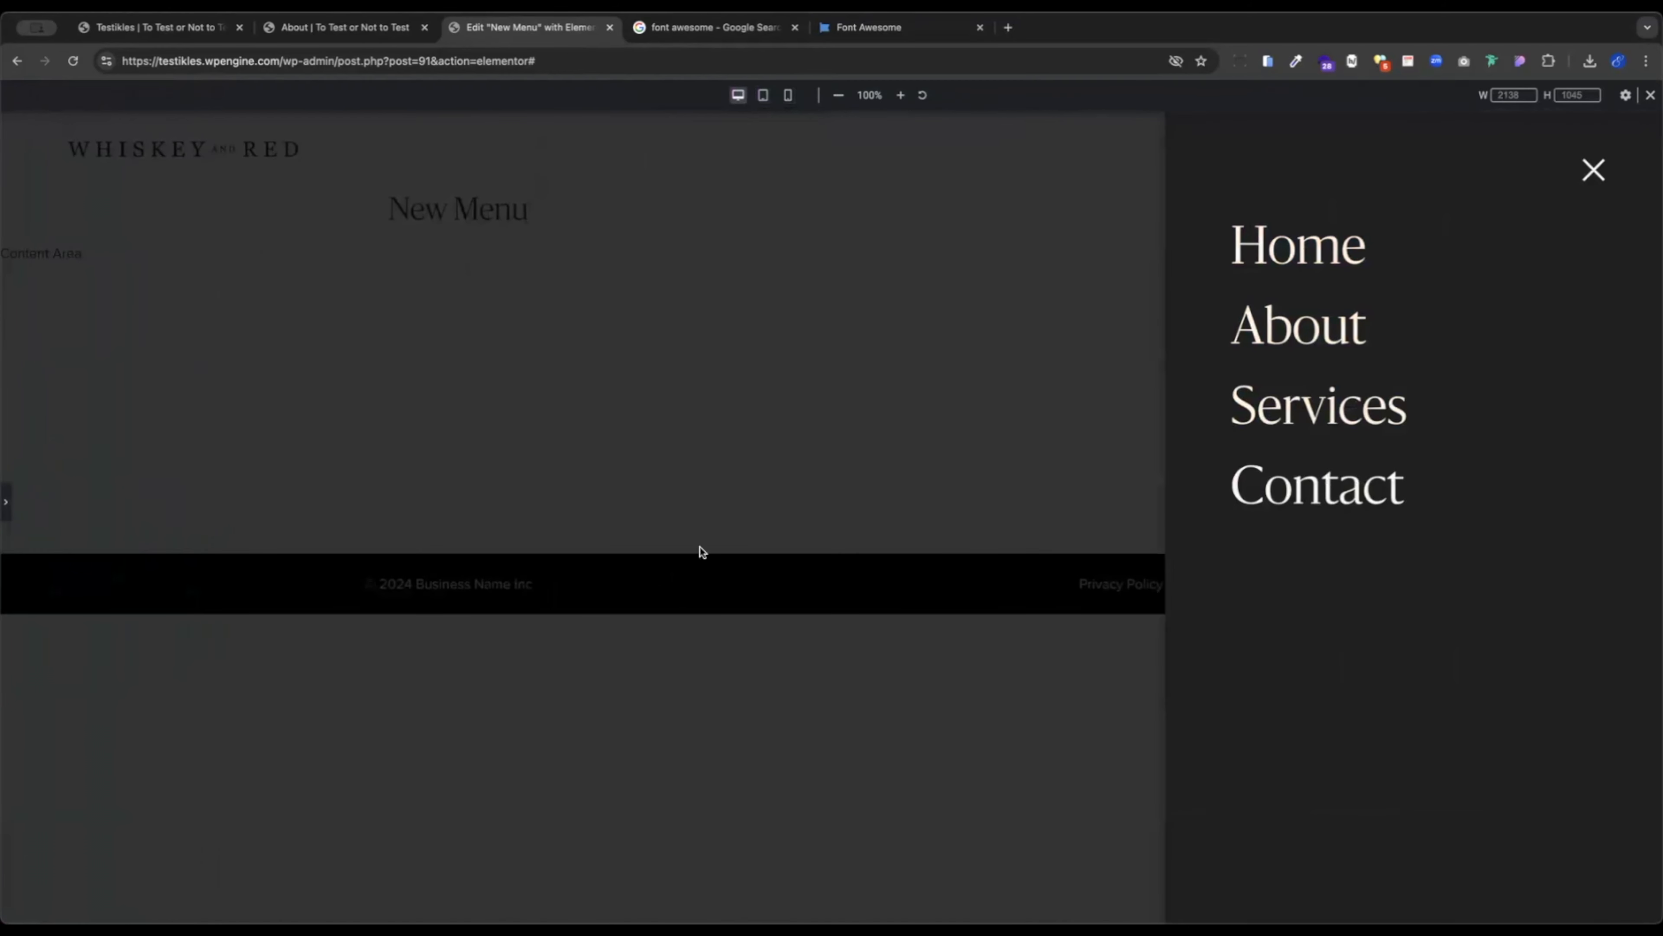
pyautogui.click(6, 502)
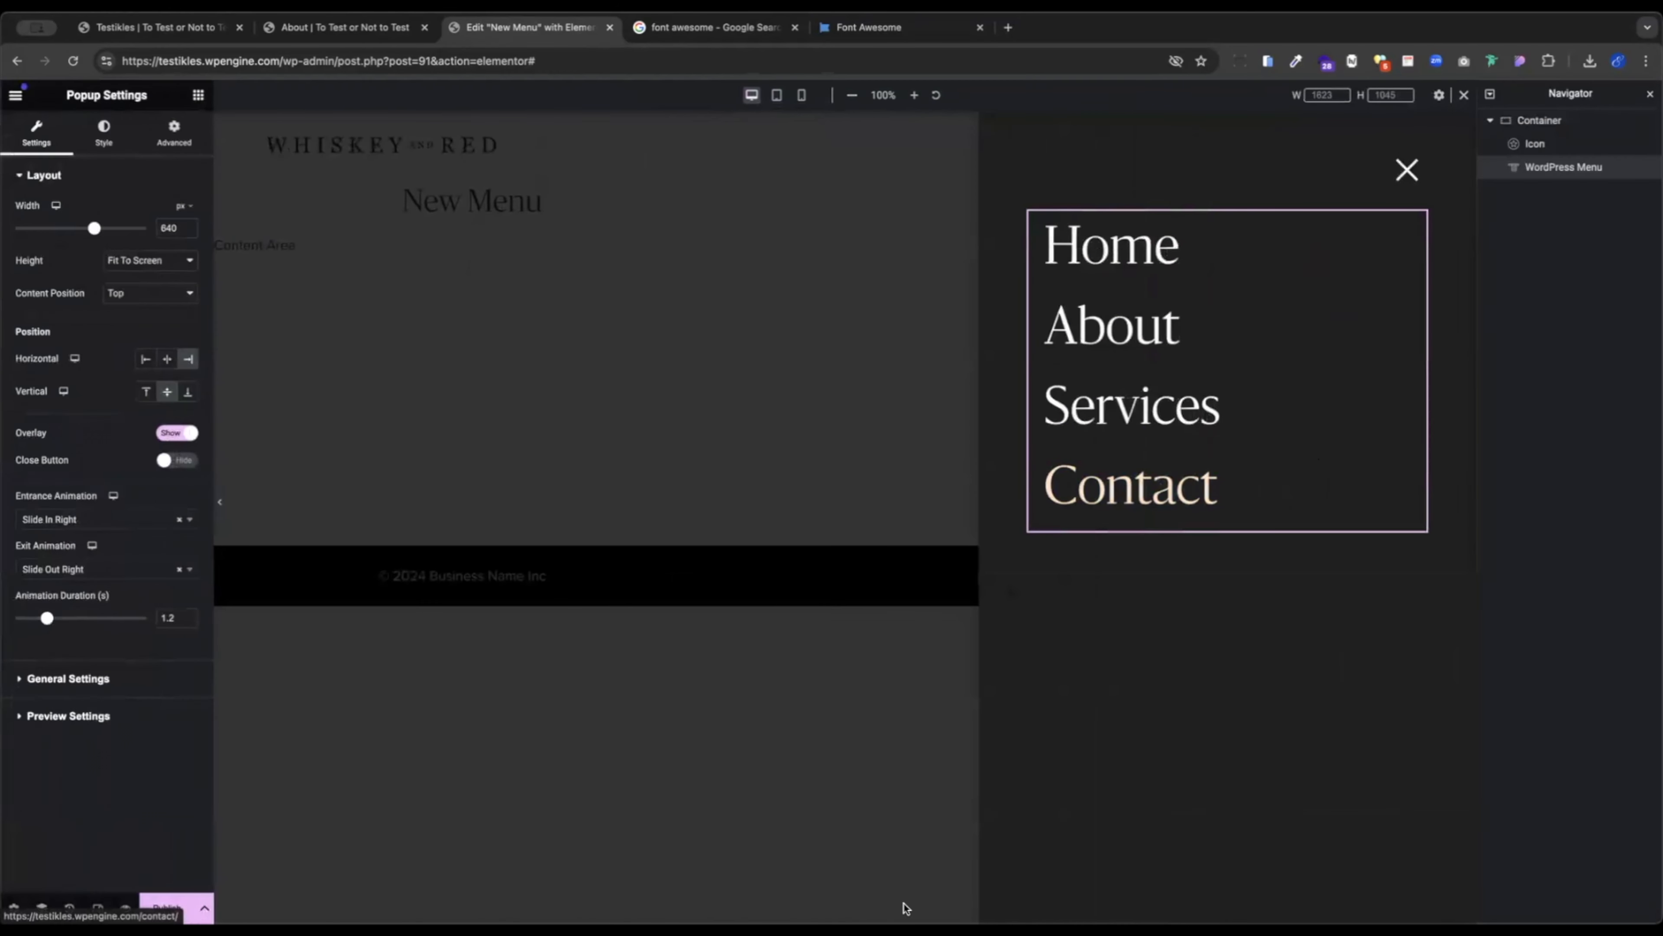
pyautogui.click(169, 905)
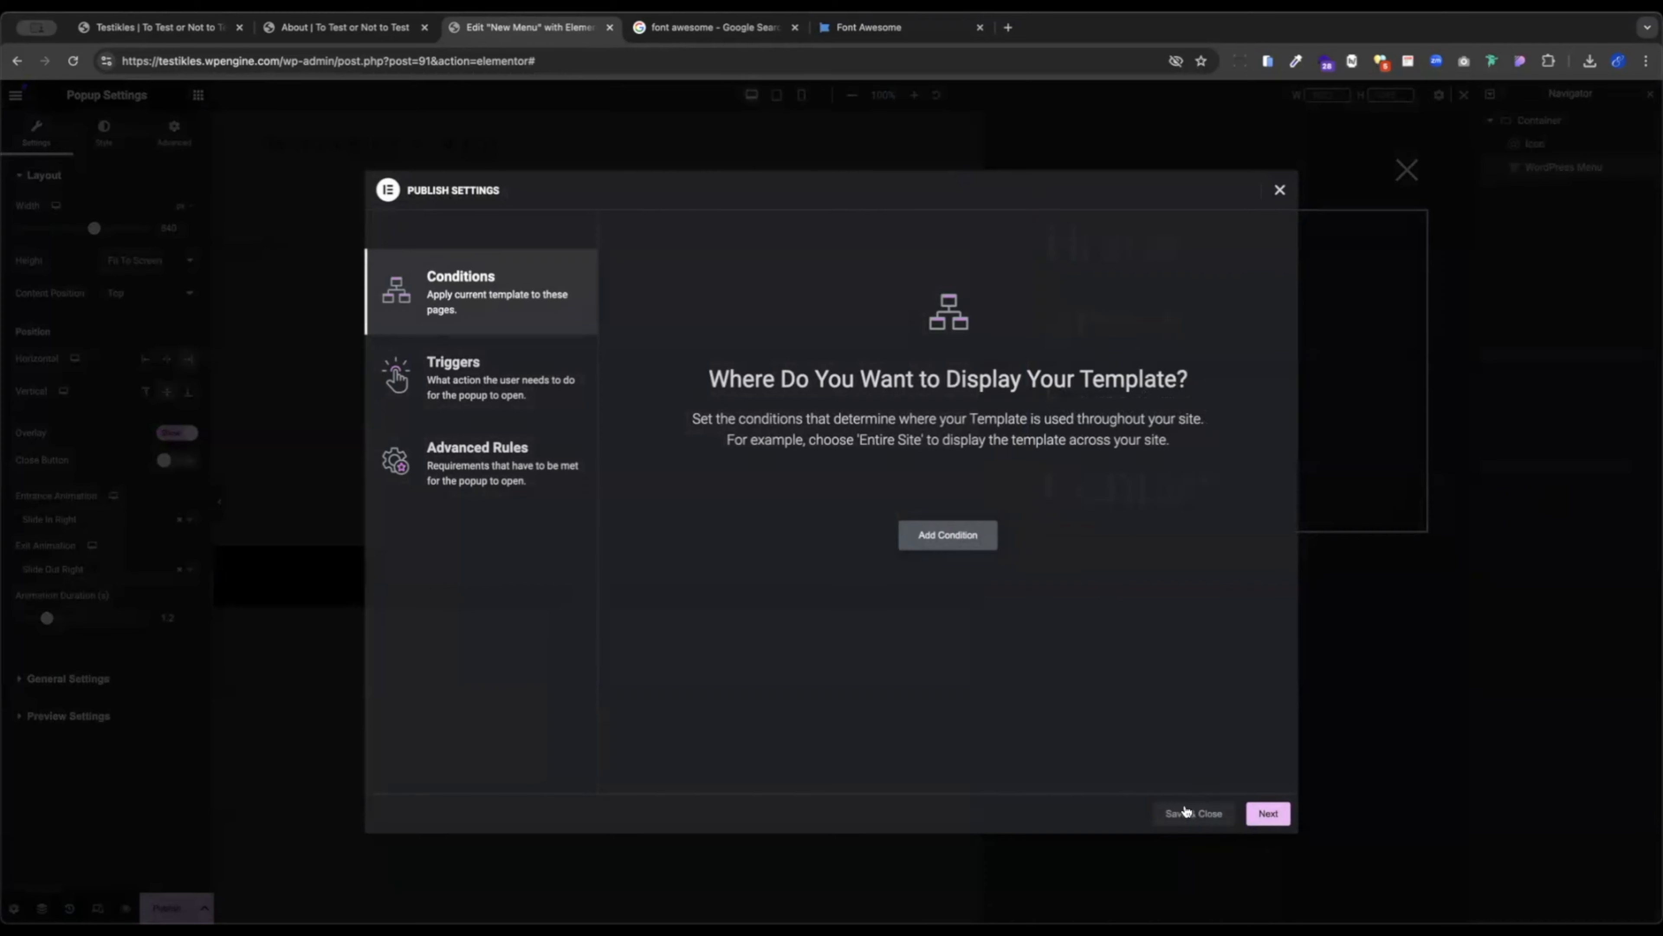
pyautogui.click(1187, 813)
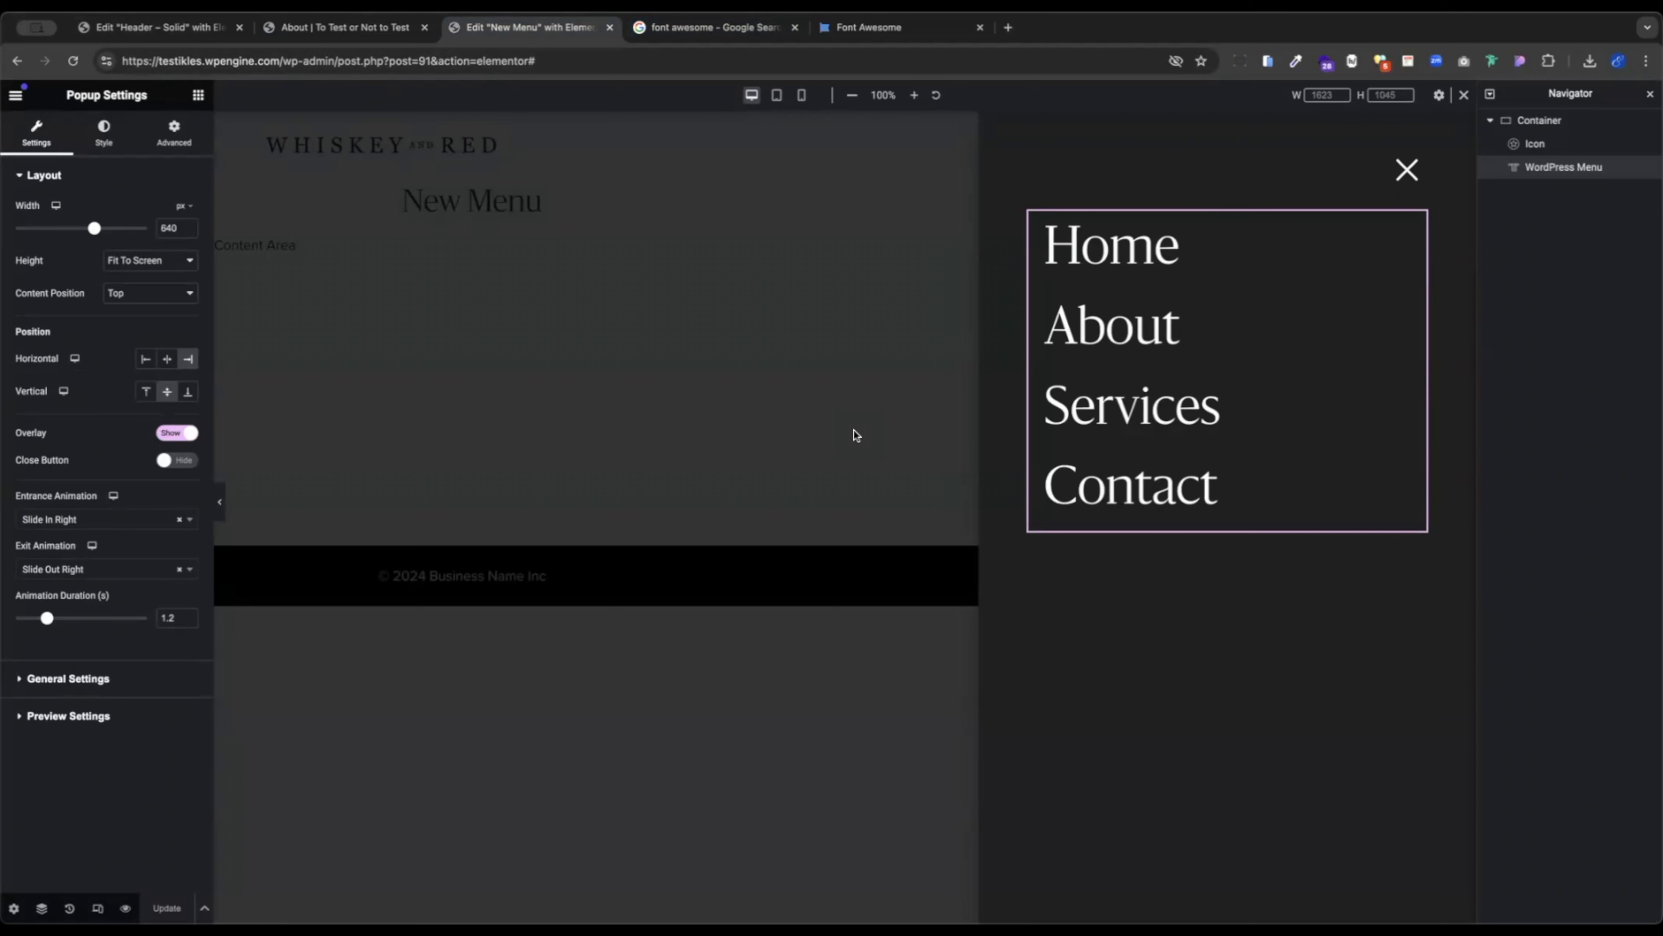
# Link the hamburger icon in the Header – Solid template to open the New Menu popup, and update the template.
pyautogui.click(126, 27)
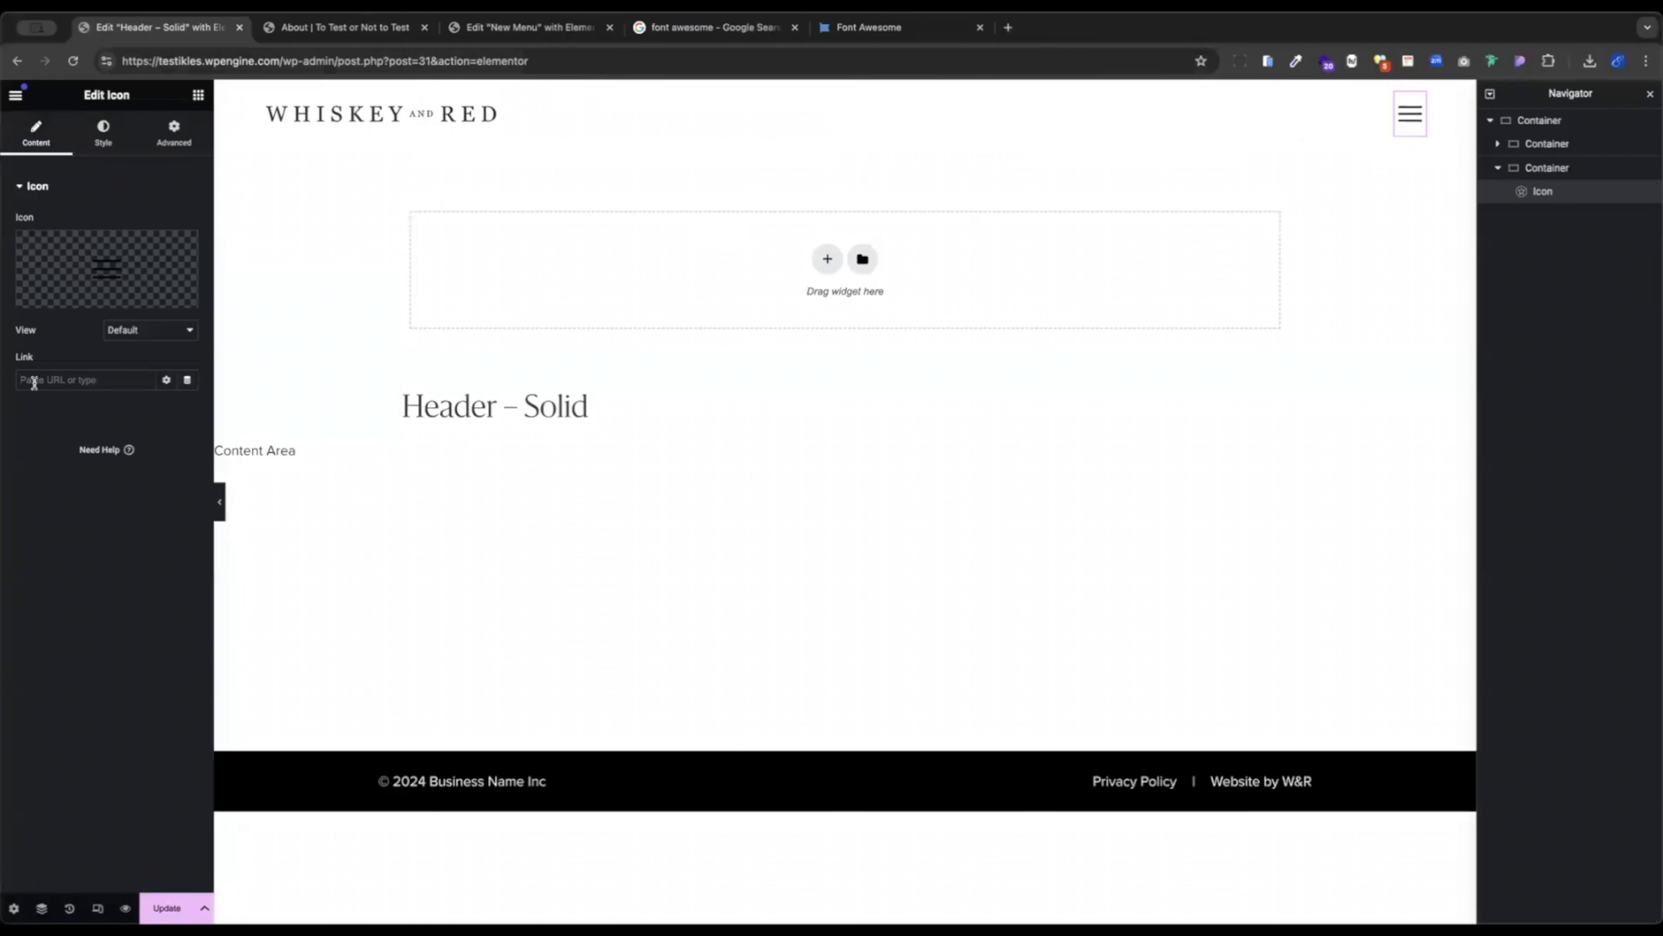
pyautogui.click(187, 381)
pyautogui.scroll(-5, 293, 491)
pyautogui.click(245, 560)
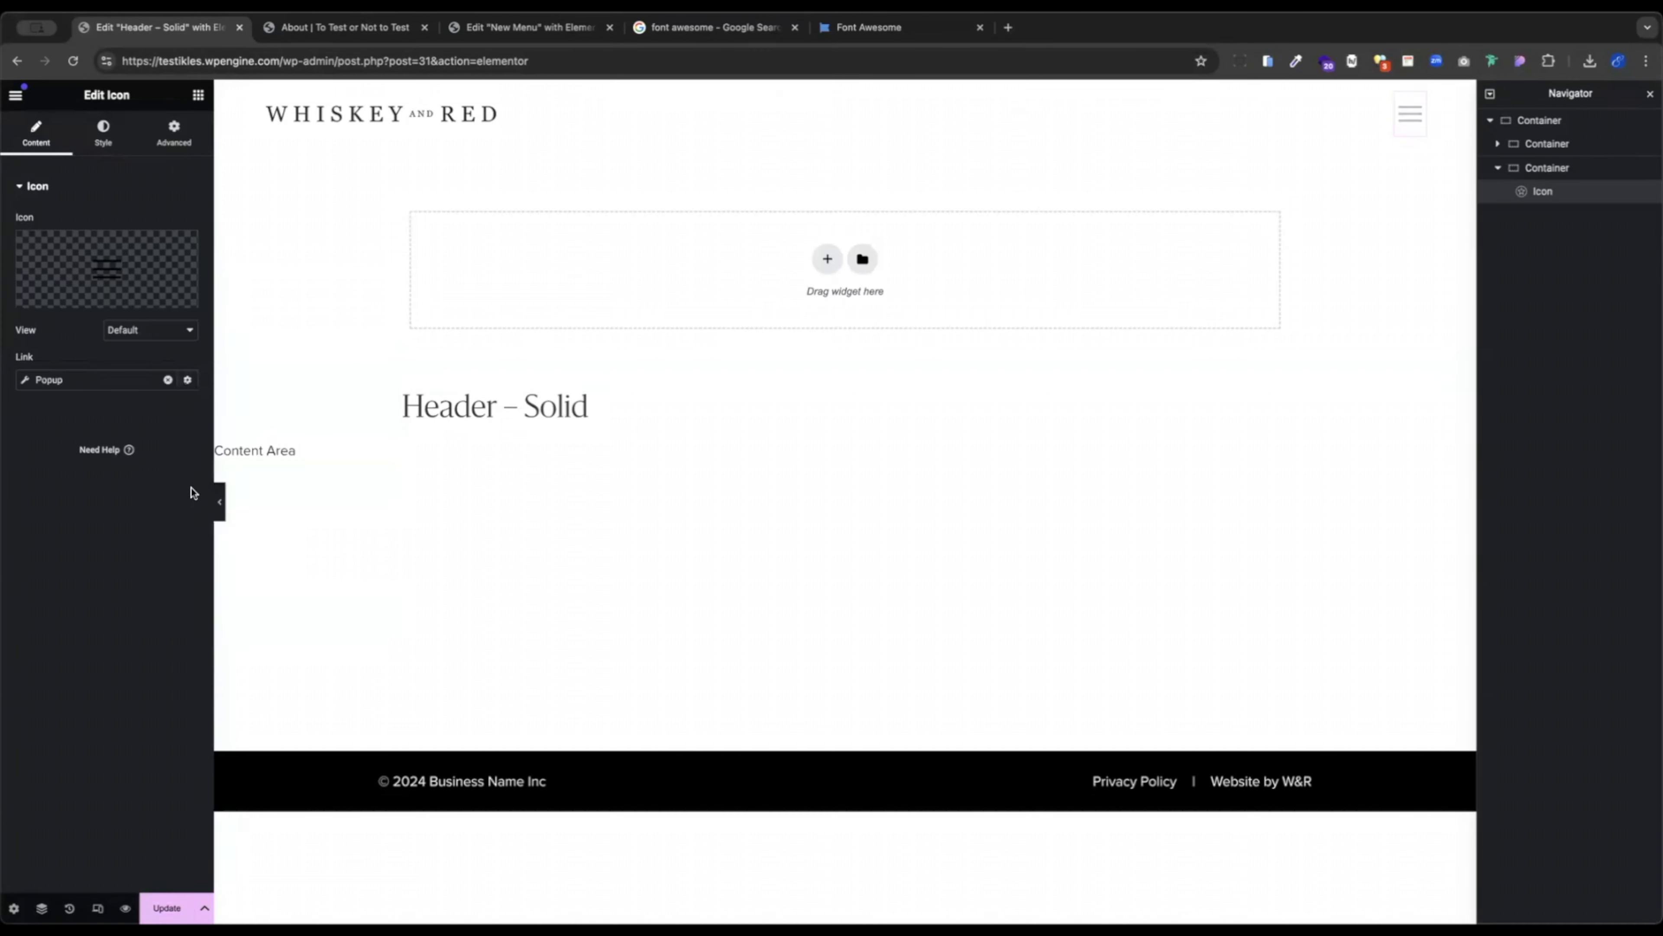
pyautogui.click(93, 381)
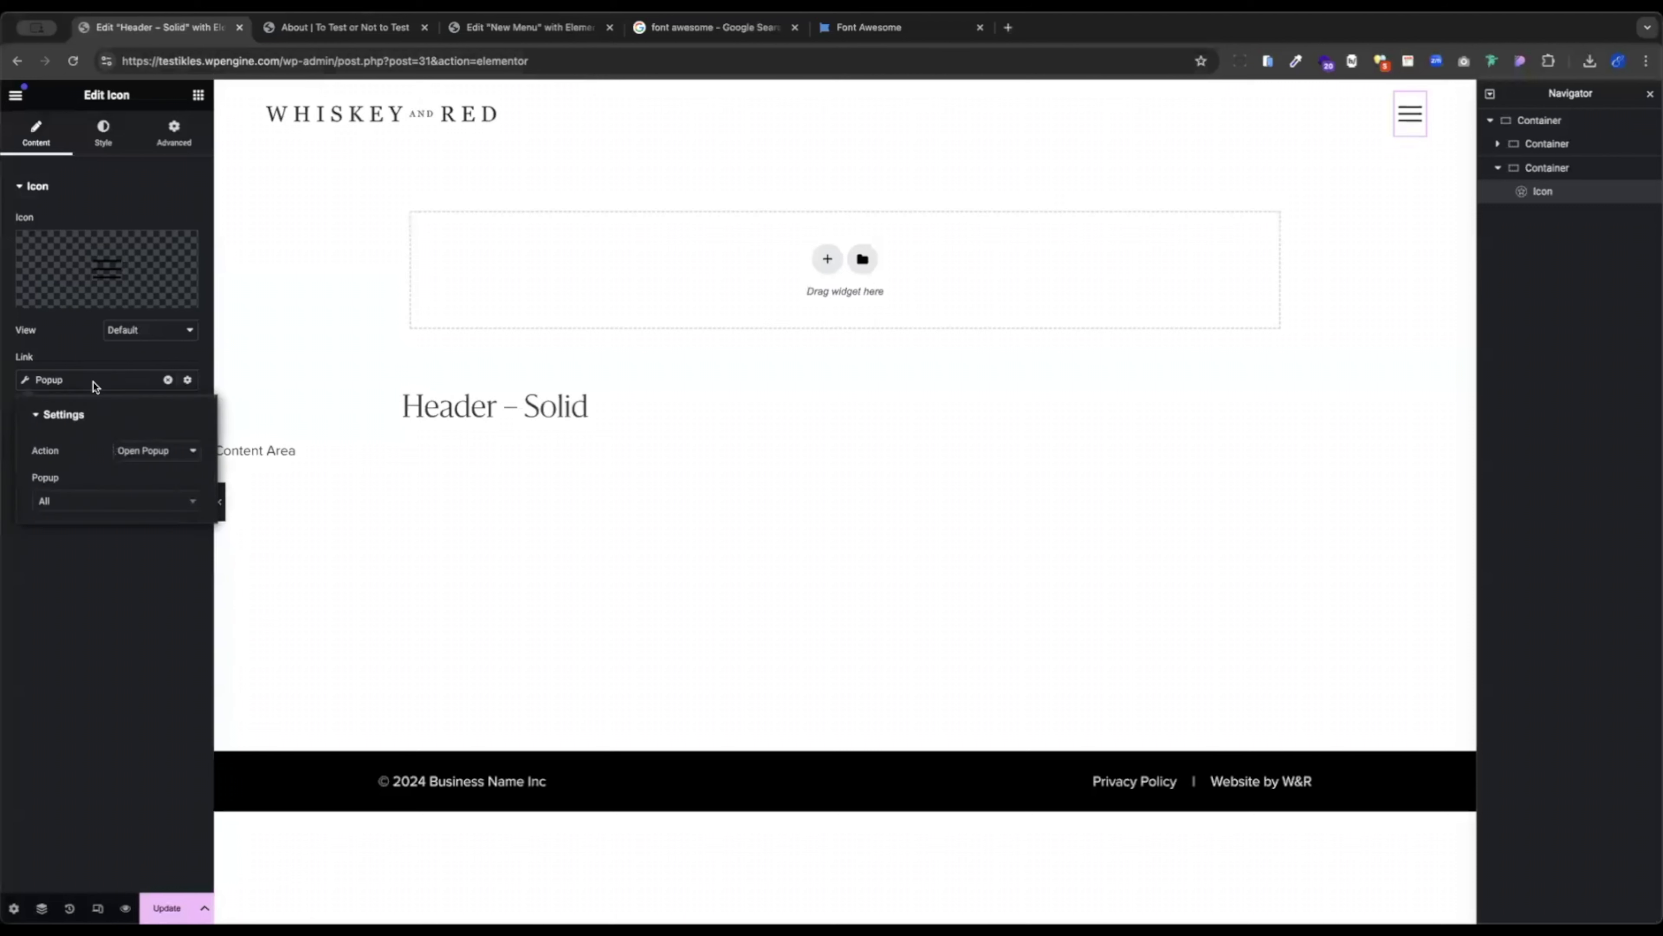
pyautogui.click(71, 508)
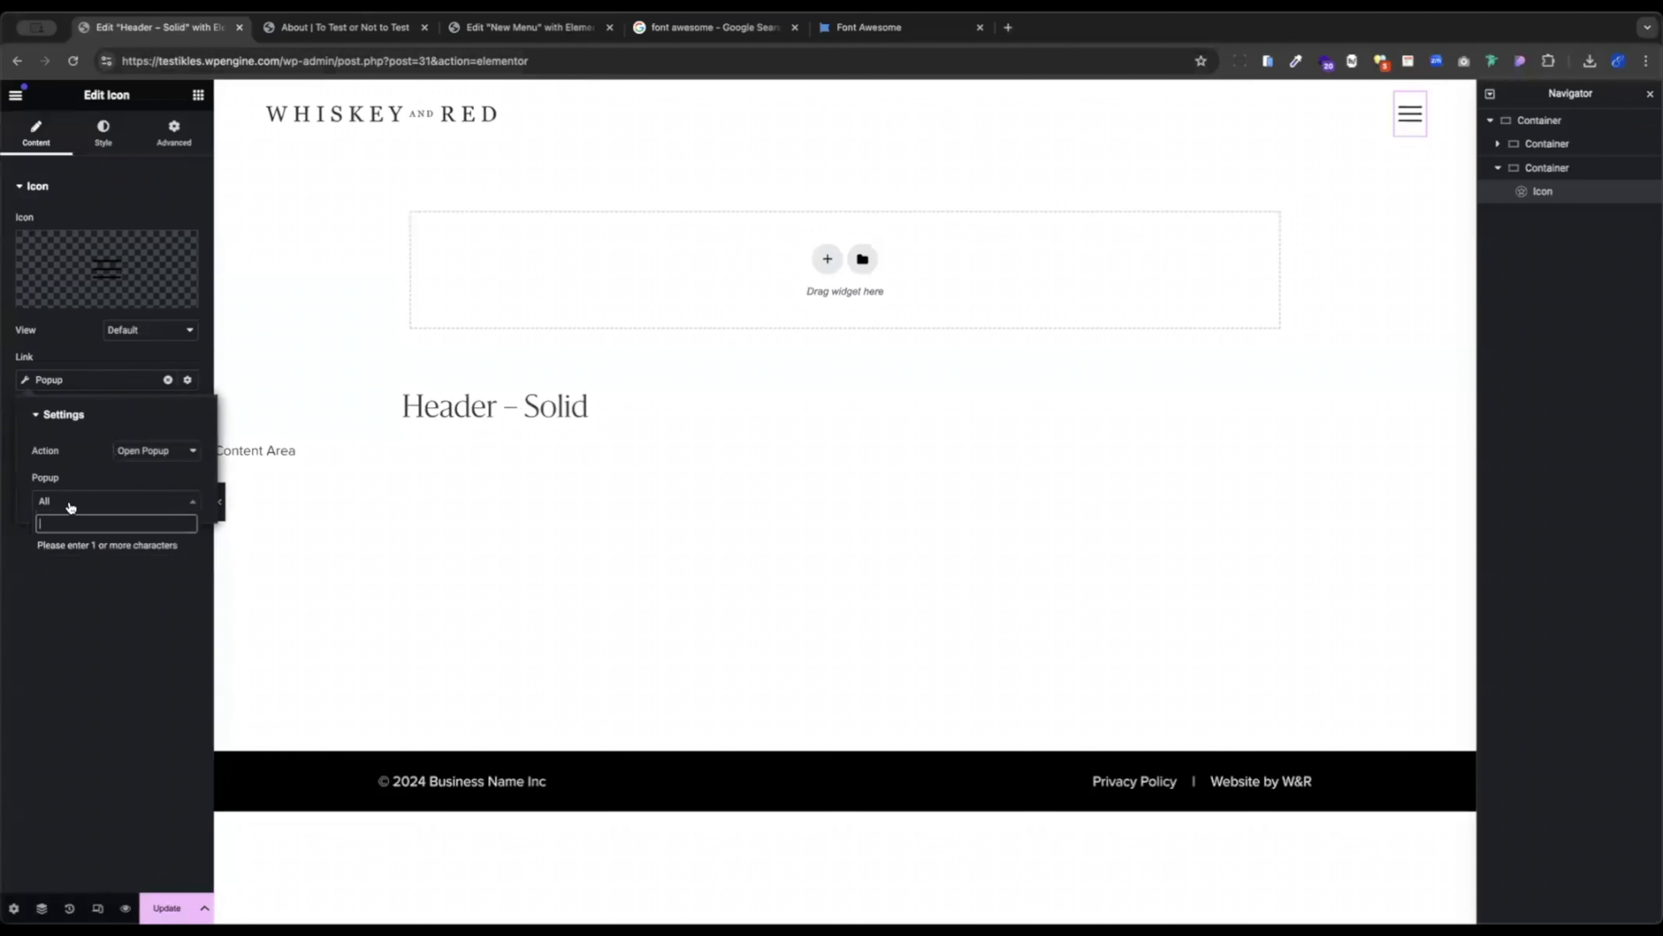
pyautogui.write('new')
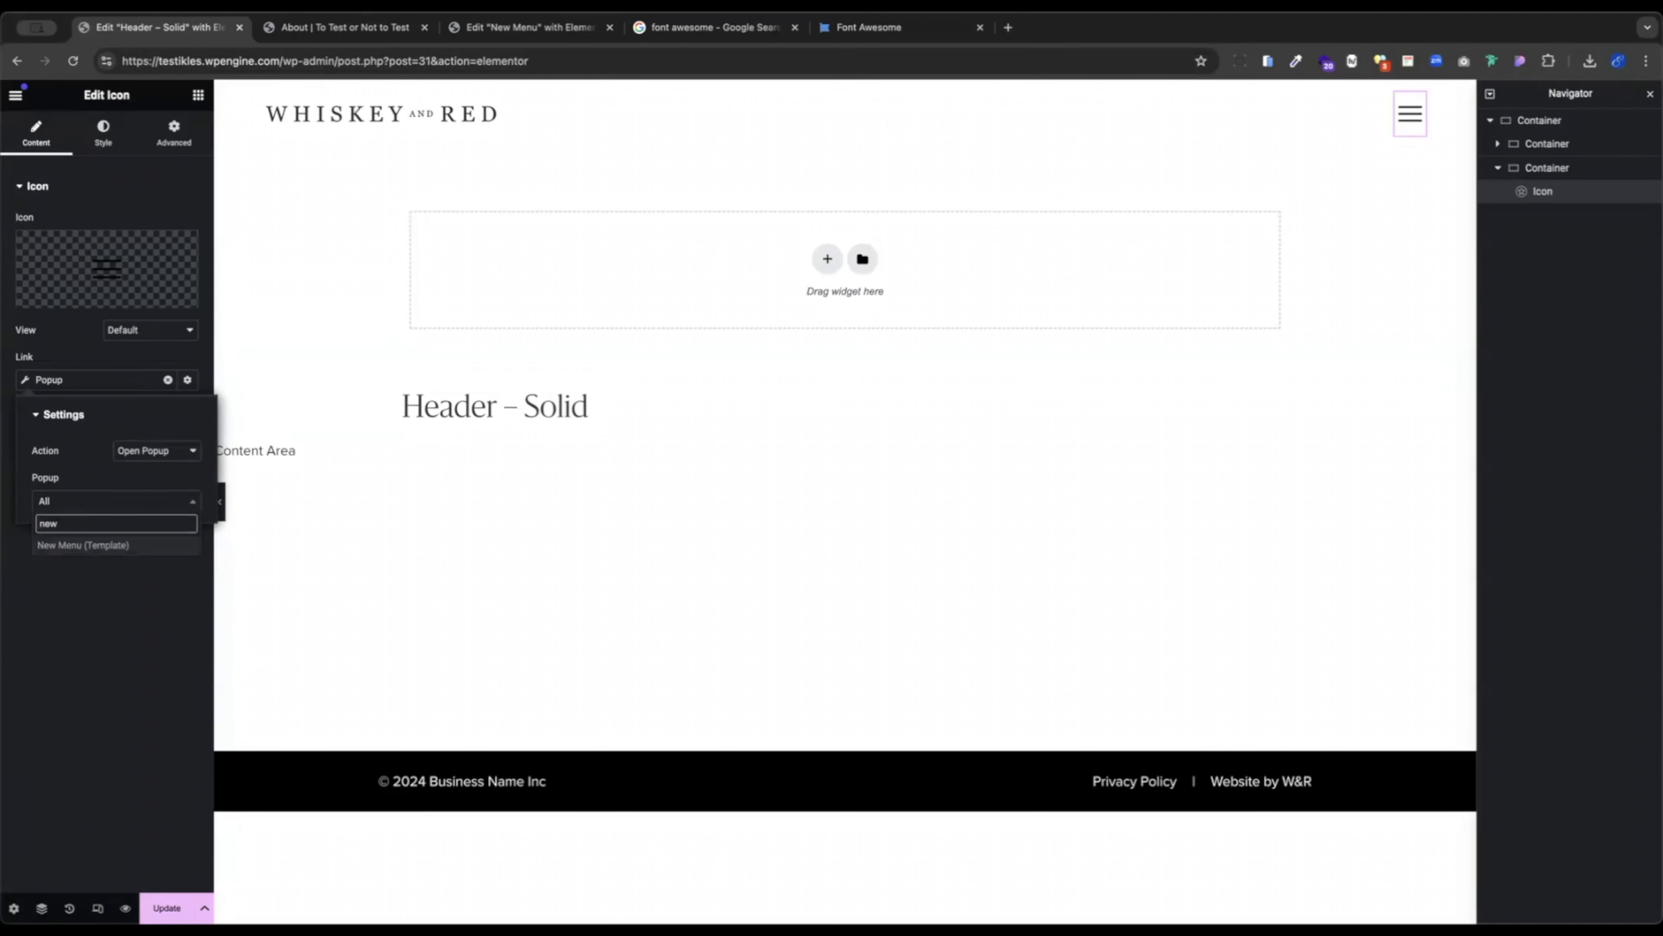
pyautogui.click(75, 548)
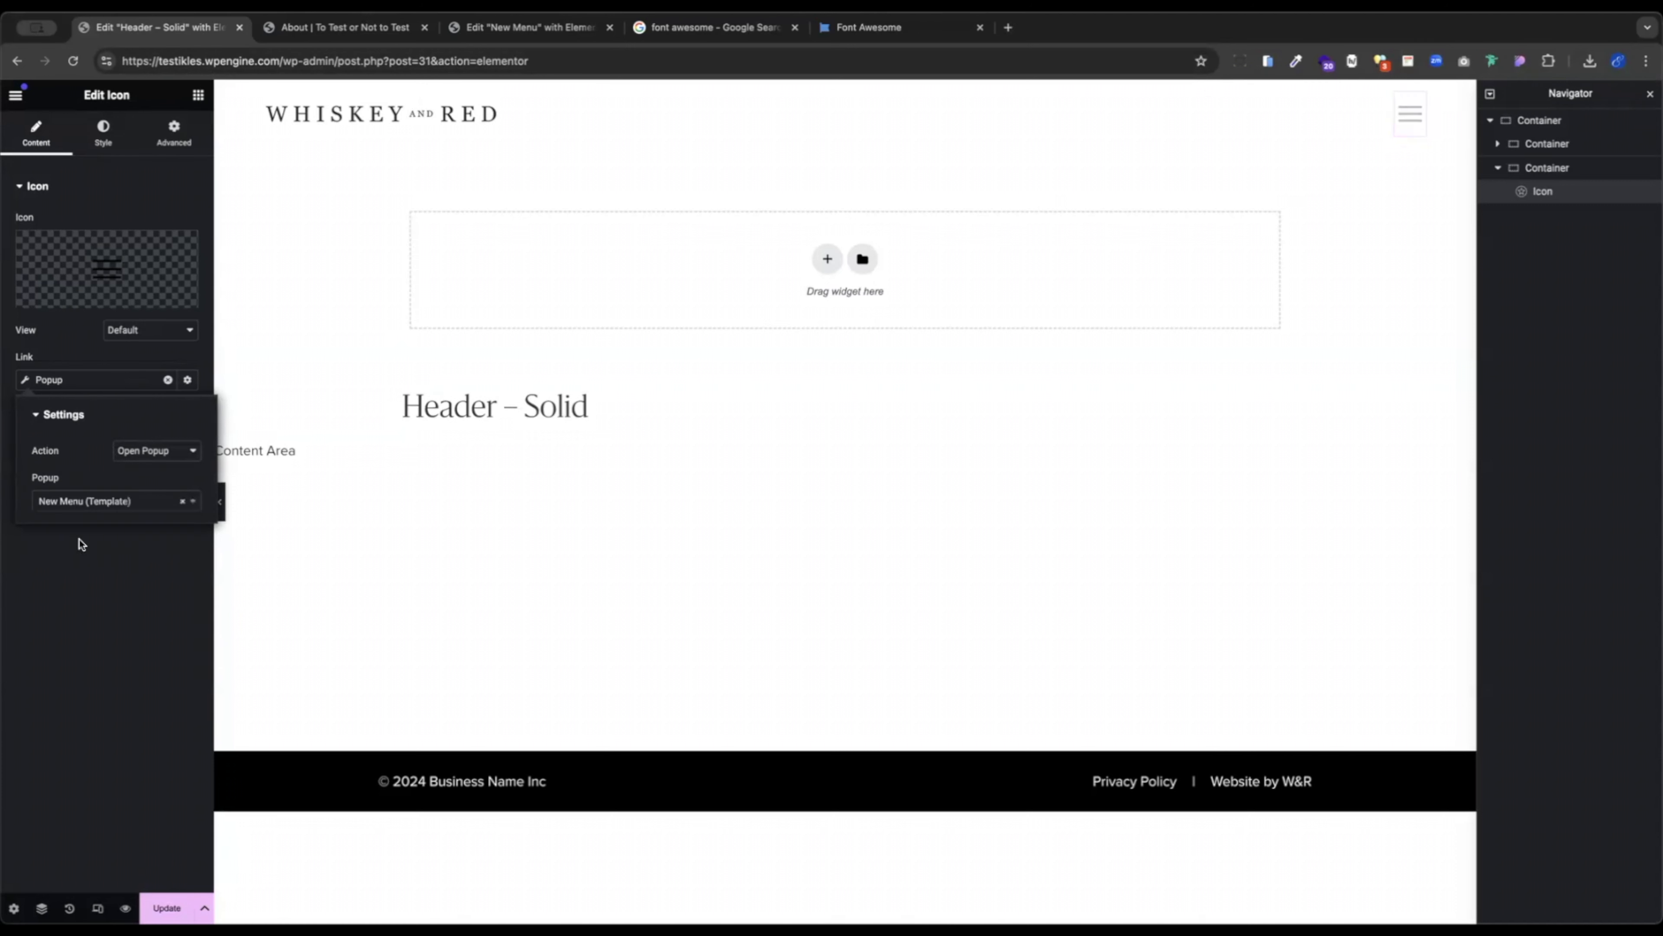
pyautogui.click(166, 908)
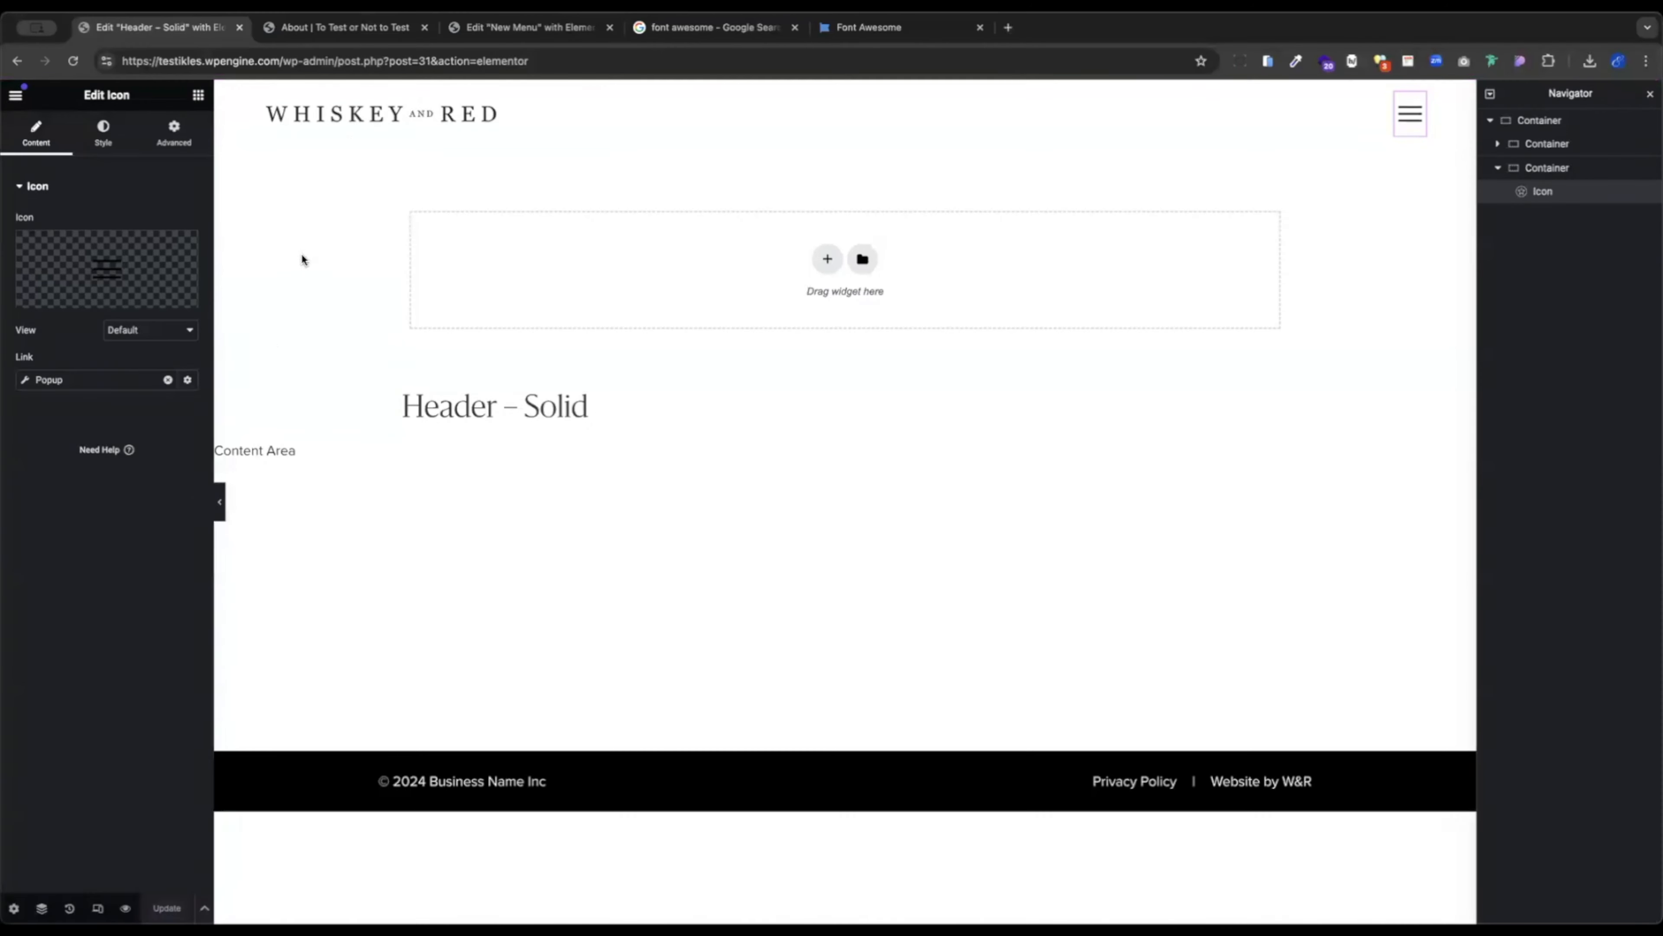
# Open the live home page in a new tab and test opening and closing the slide-in menu.
pyautogui.keyDown('super'); pyautogui.click(349, 118); pyautogui.keyUp('super')
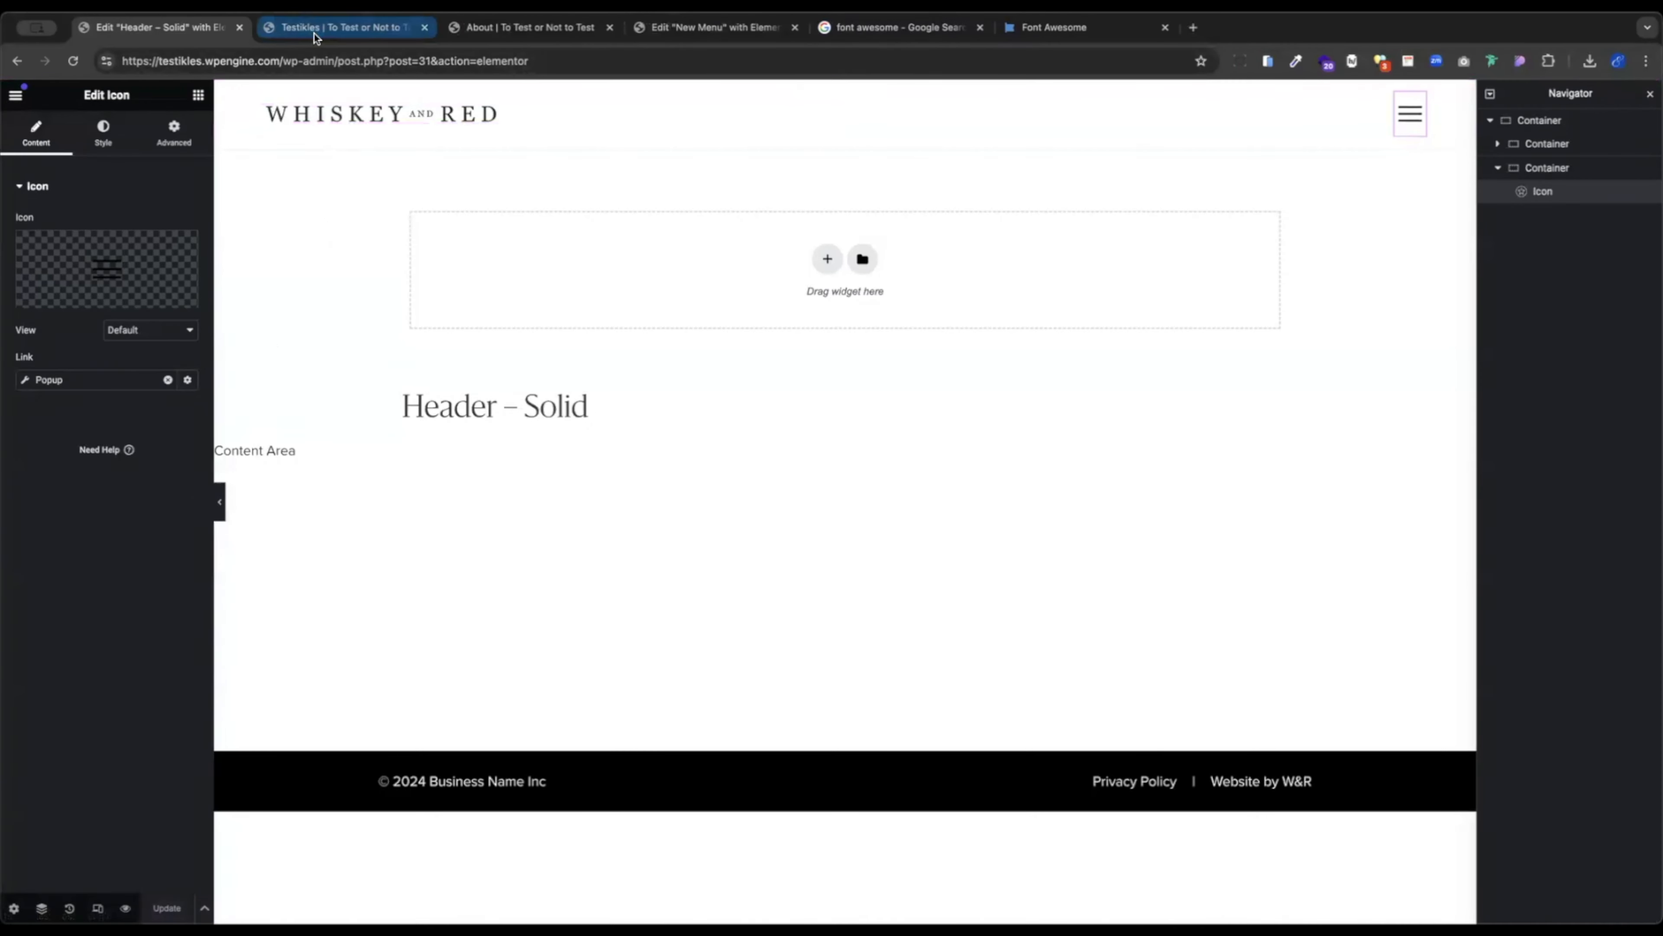
pyautogui.click(310, 37)
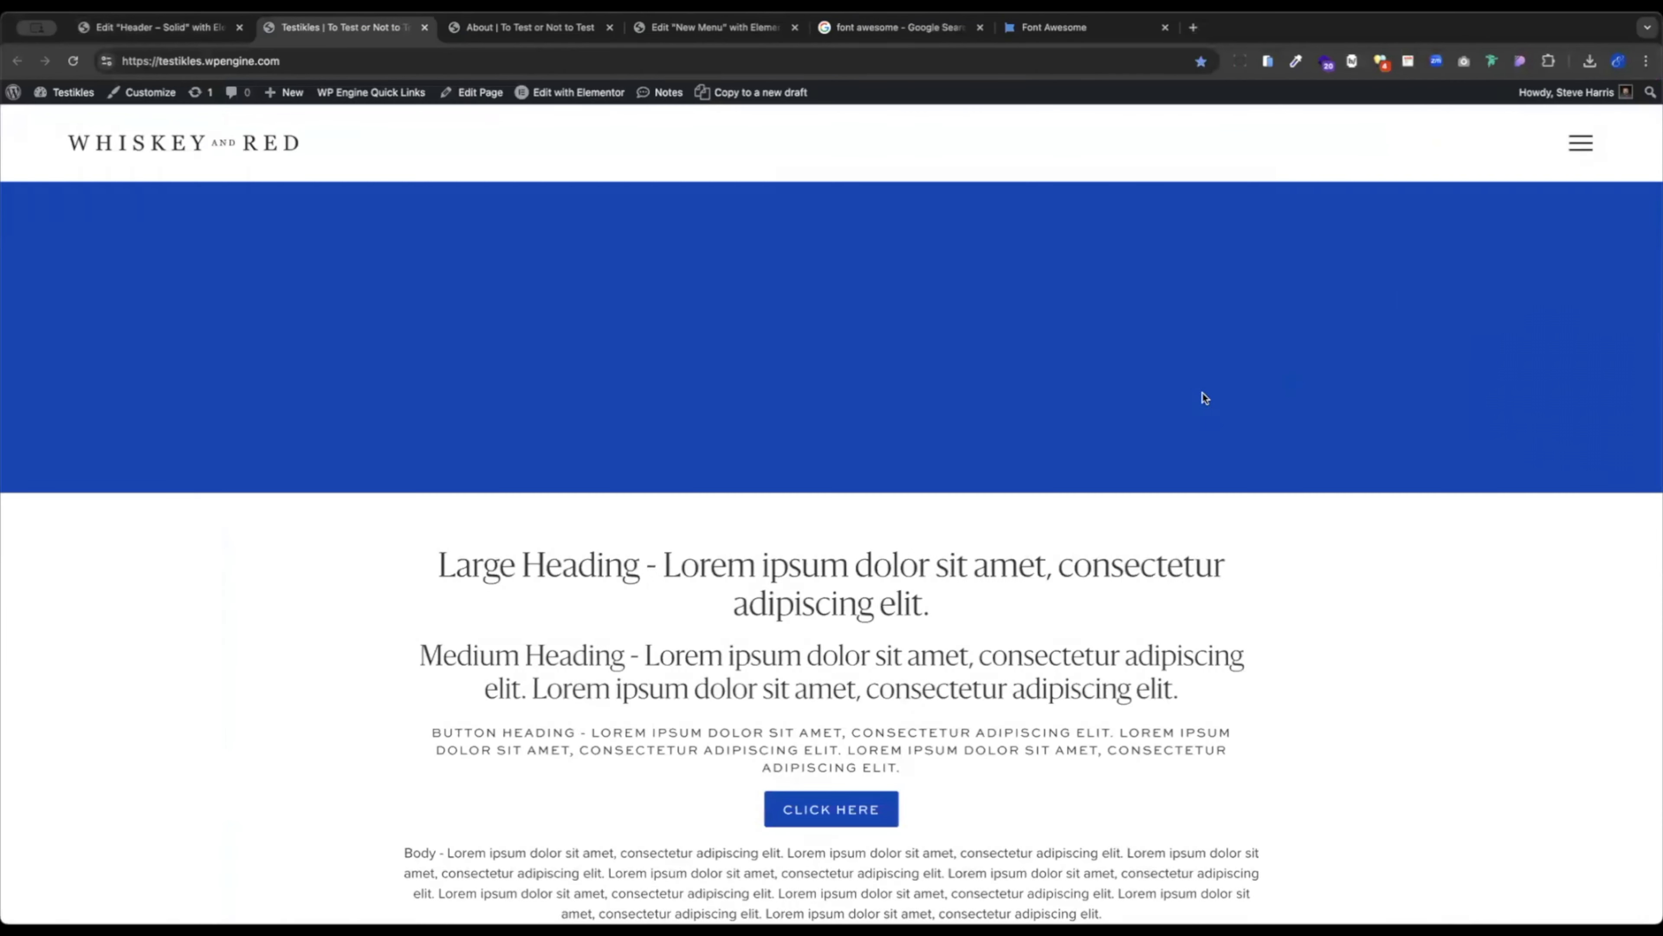
pyautogui.click(1590, 152)
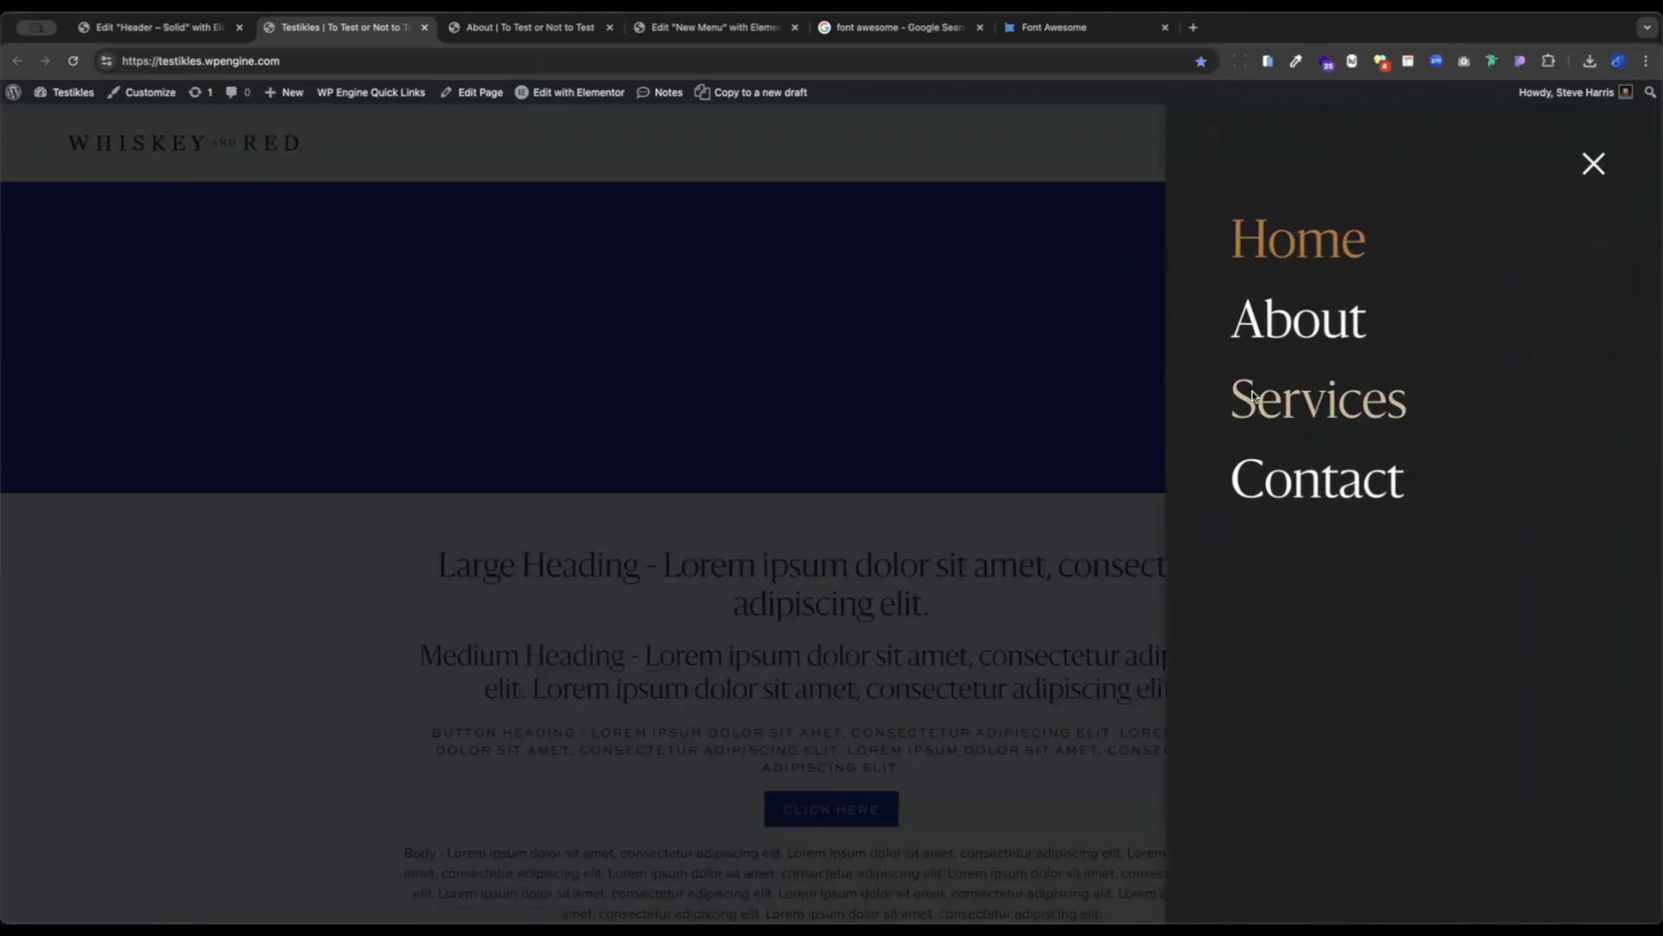
pyautogui.click(1594, 163)
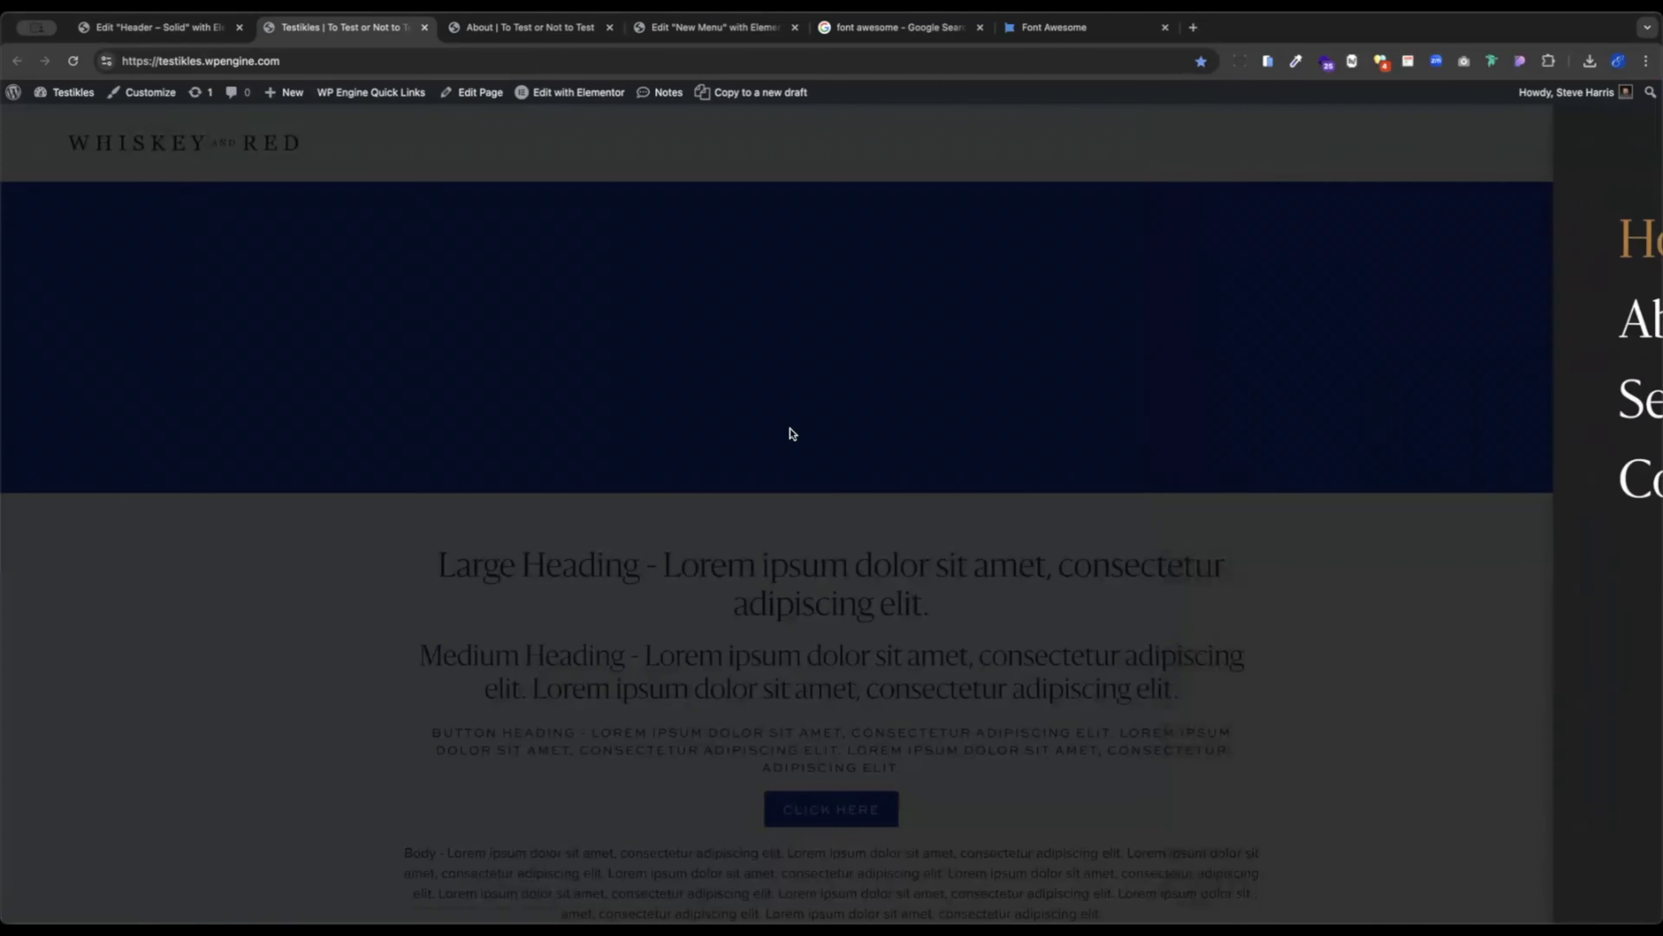
pyautogui.click(1585, 152)
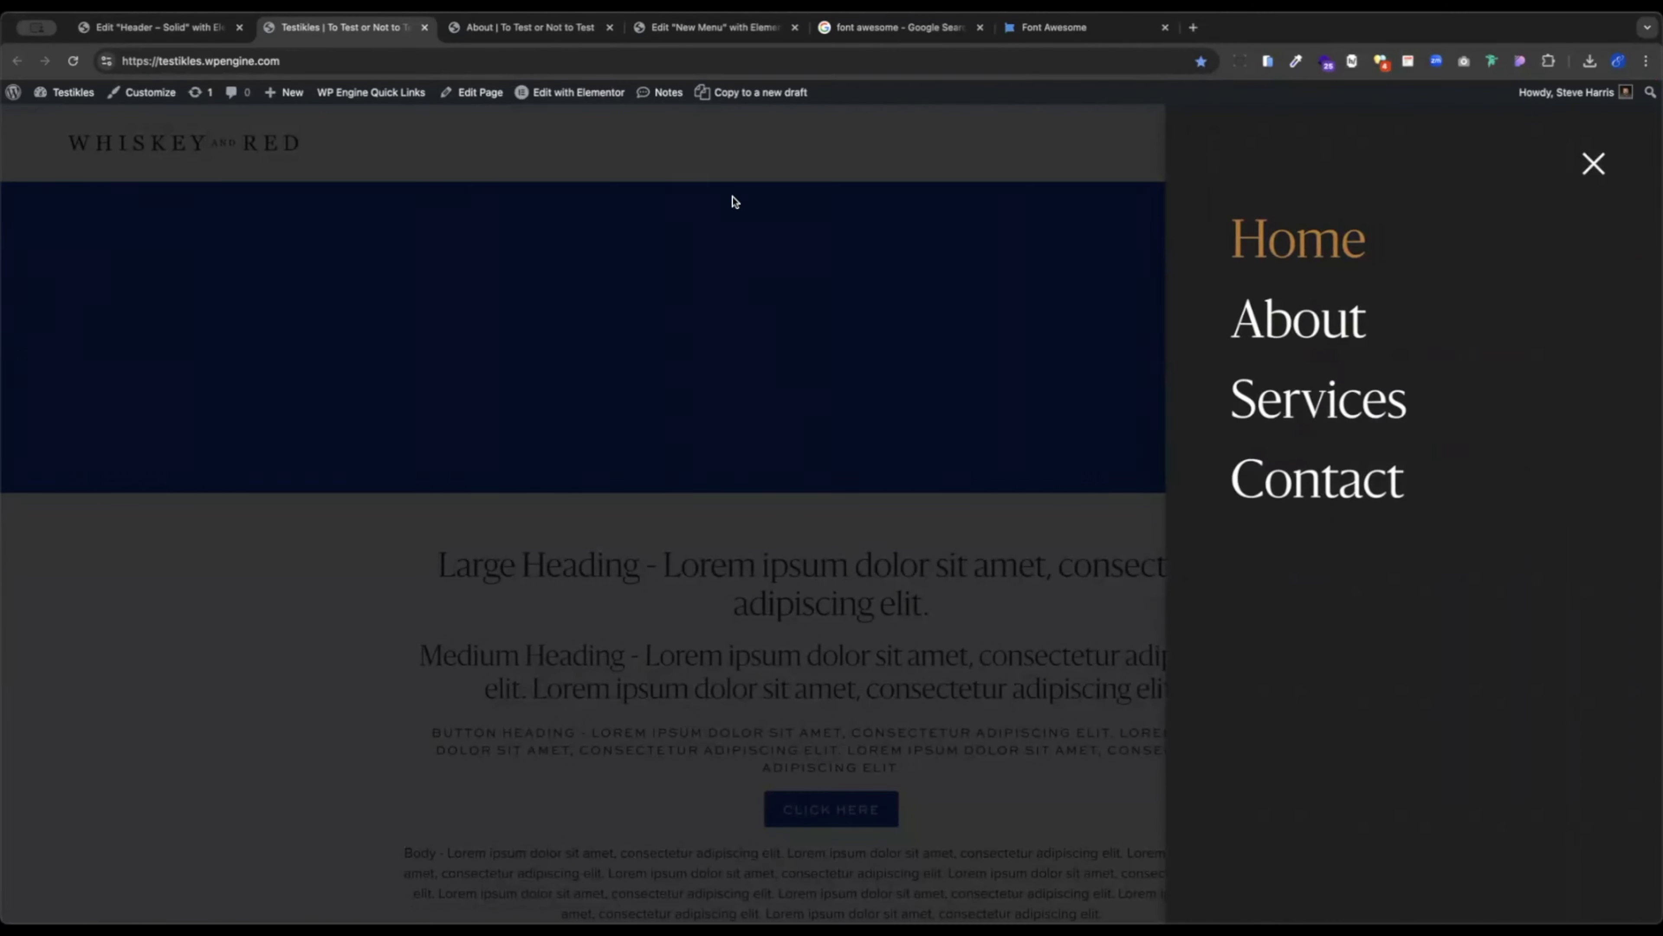
# Set the New Menu popup's animation duration to .5 seconds and save the update without display conditions.
pyautogui.click(671, 38)
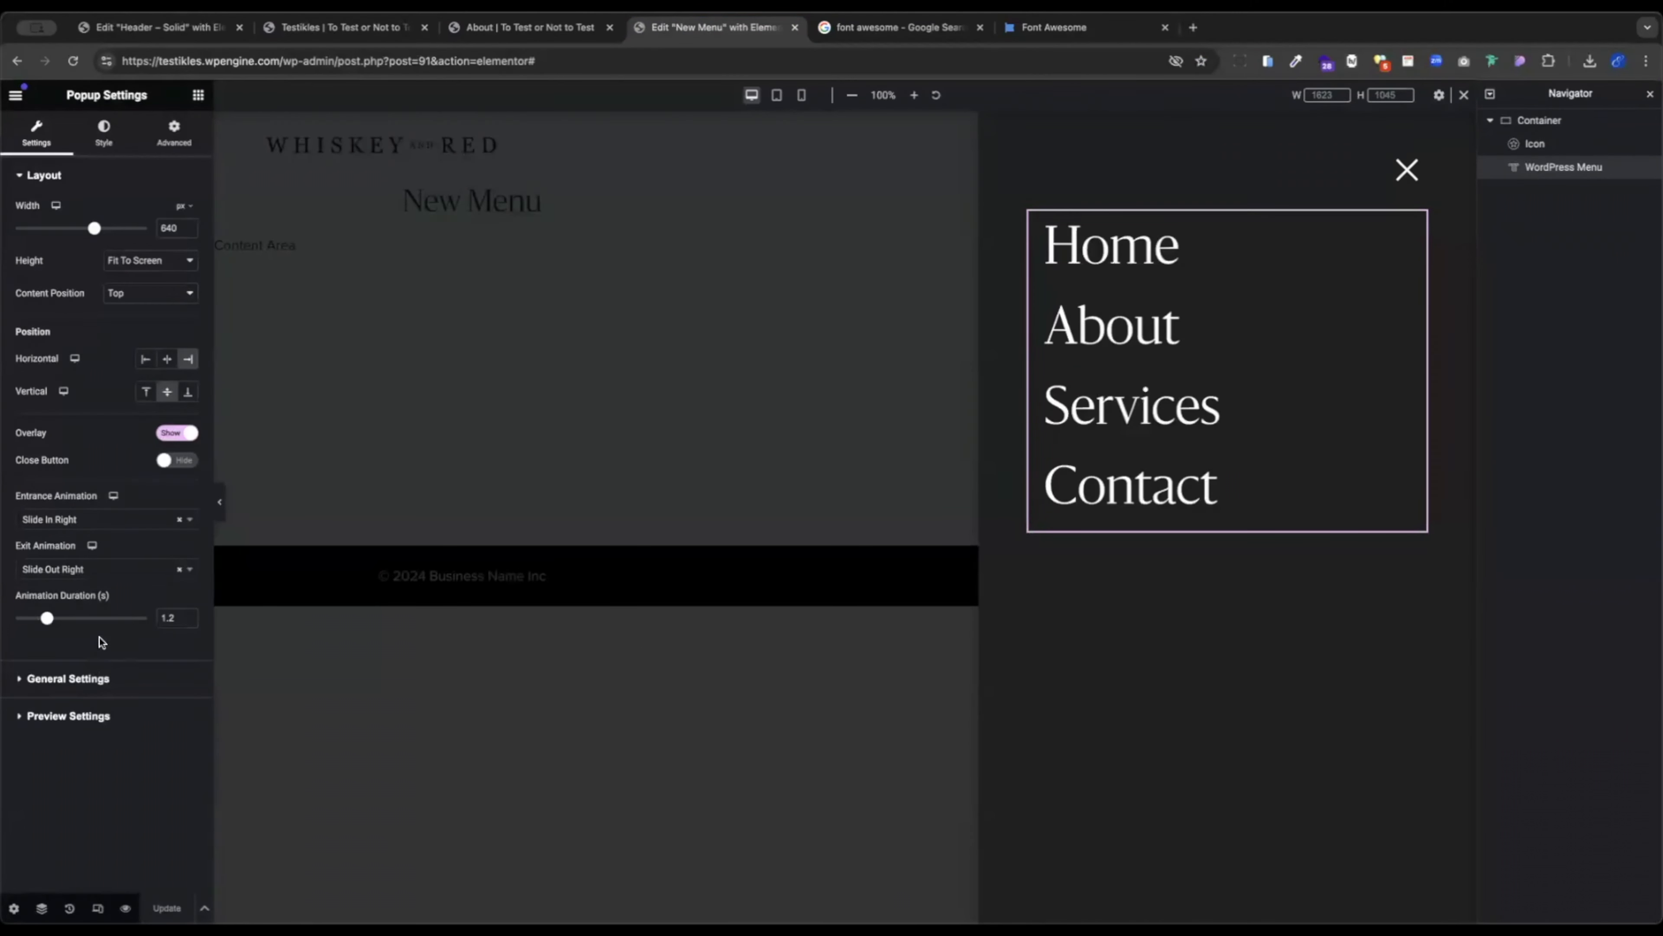
pyautogui.moveTo(176, 618); pyautogui.dragTo(145, 621)
pyautogui.write('.5')
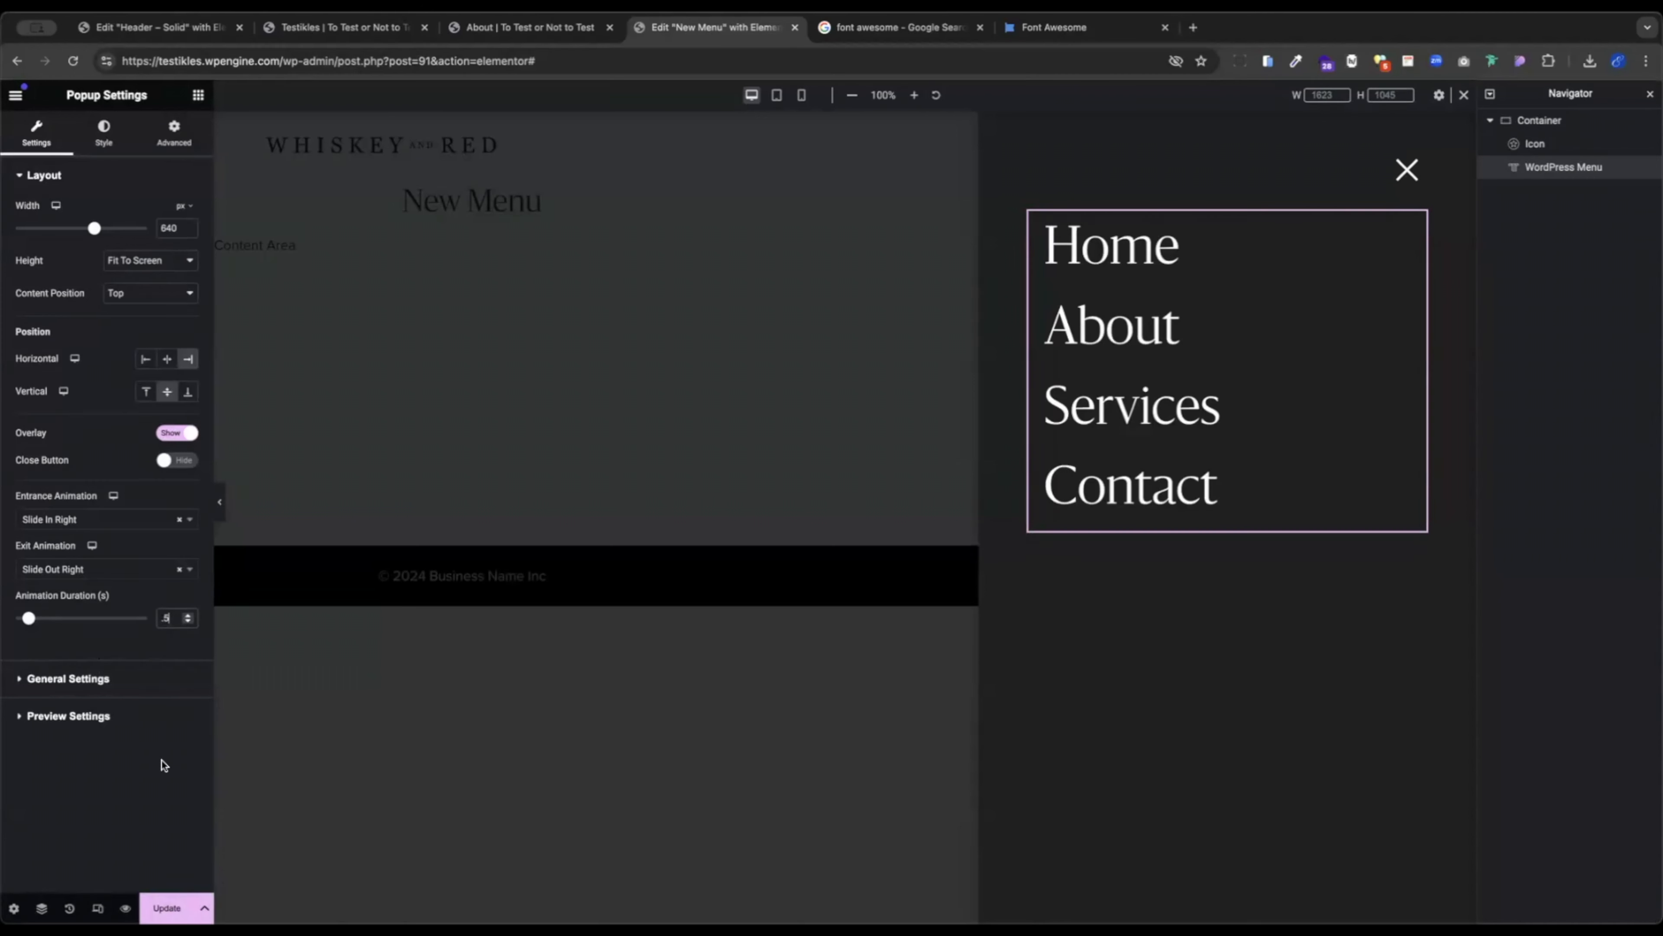
pyautogui.click(175, 908)
pyautogui.click(169, 906)
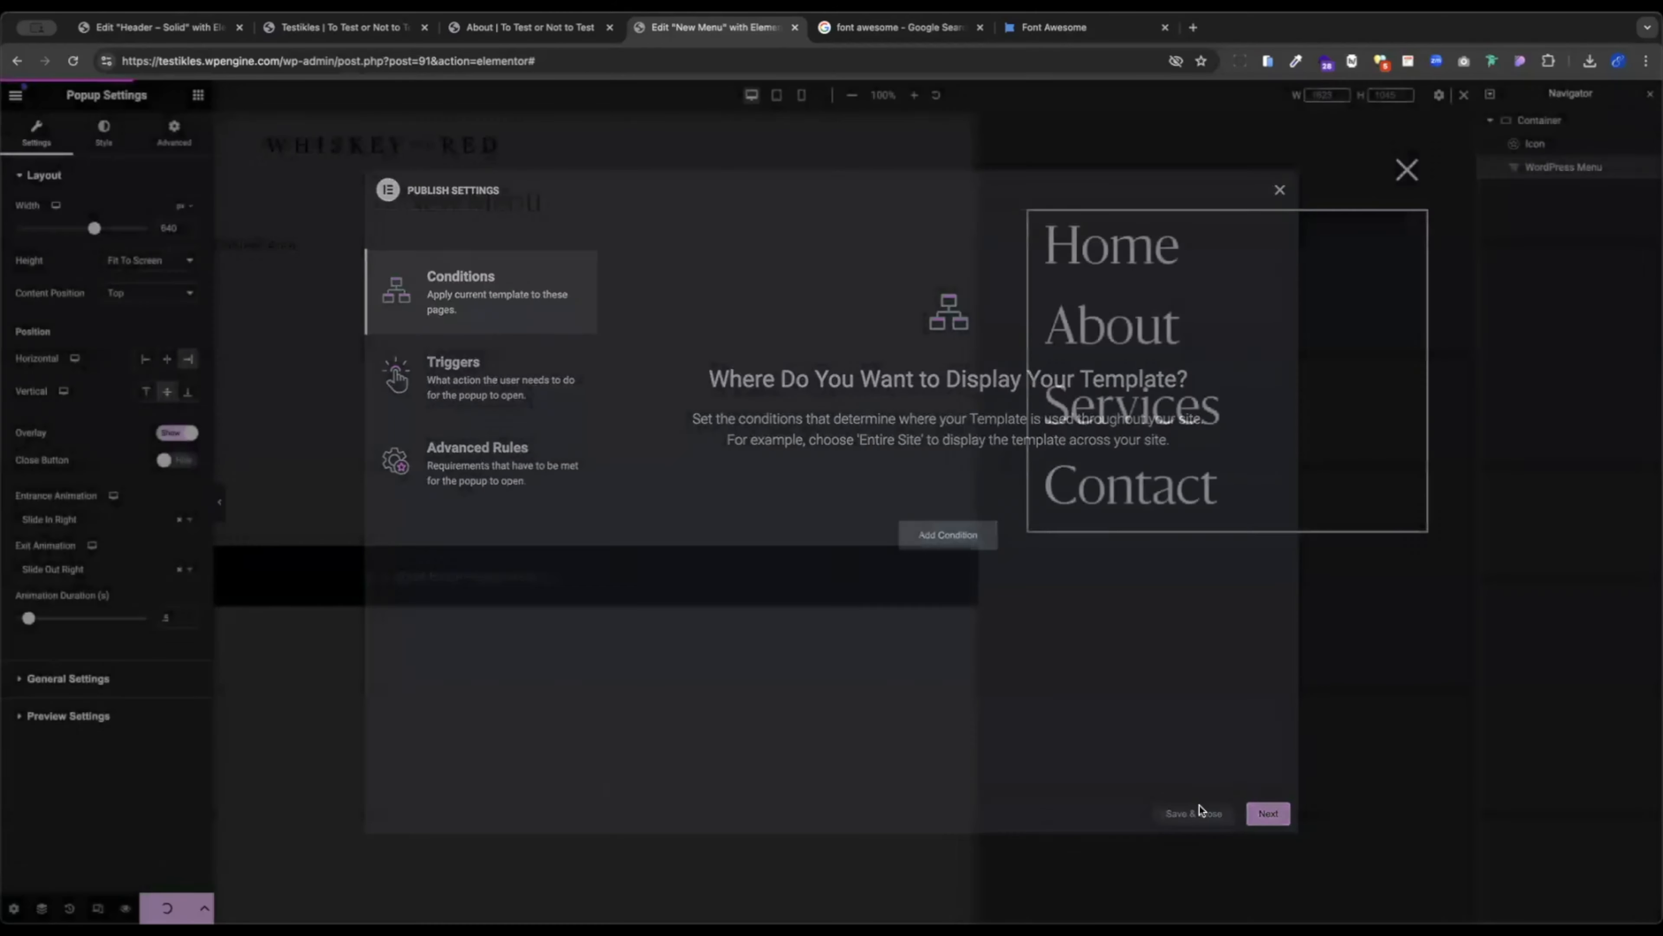
pyautogui.click(1200, 813)
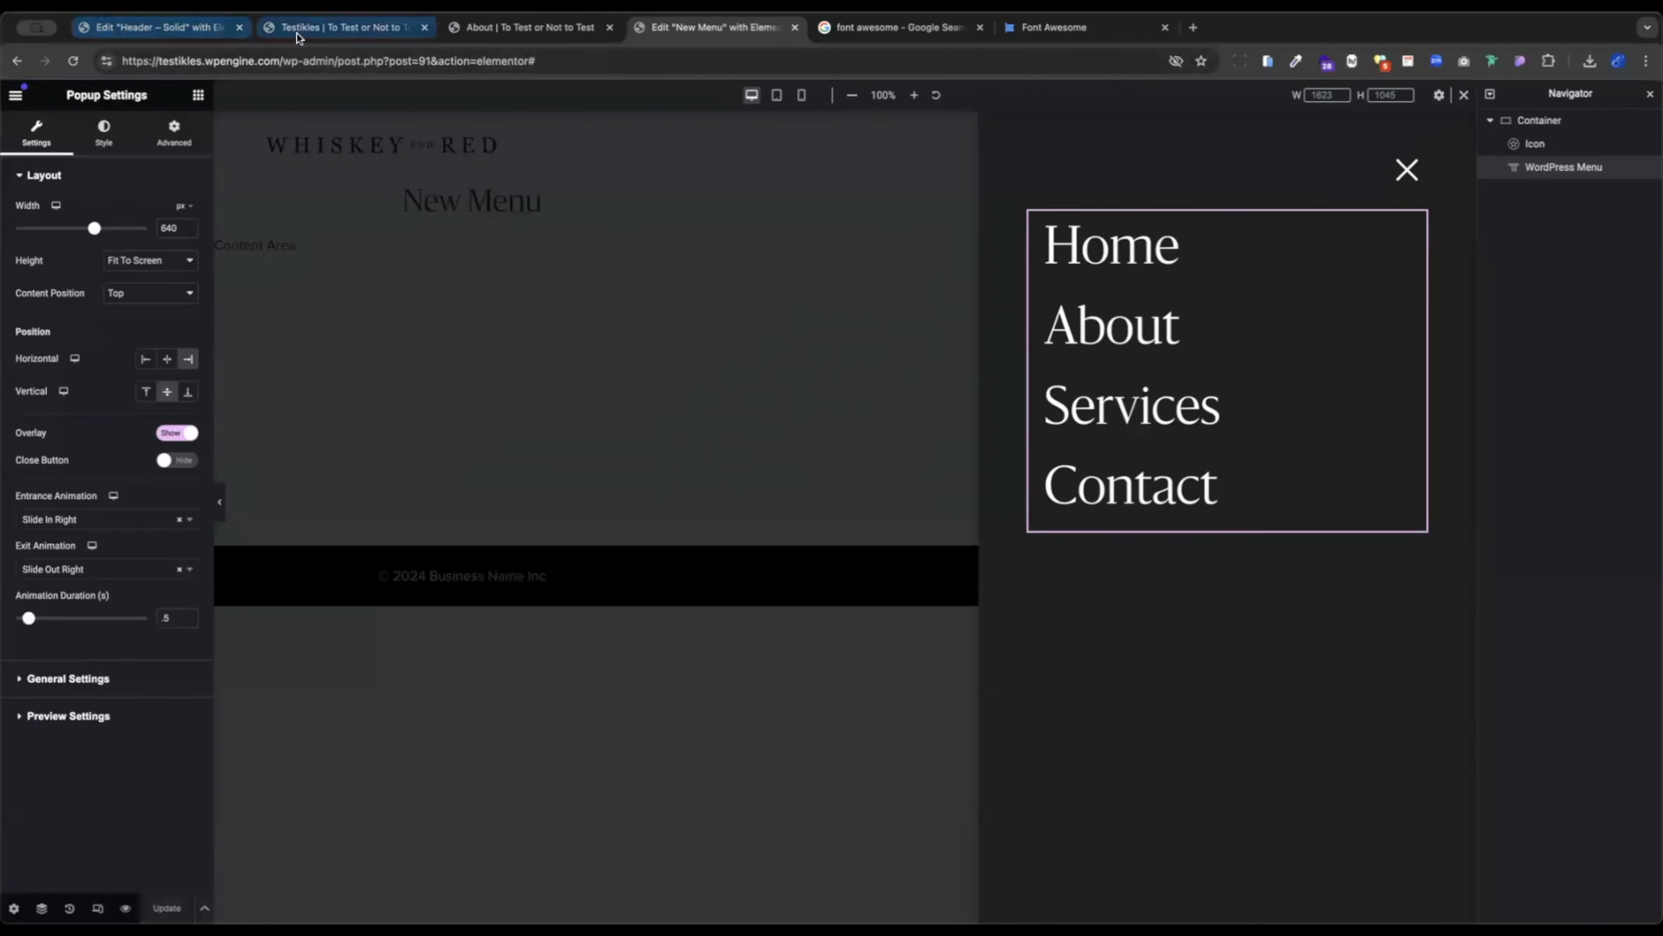
# Reload the live home page and test the slide-in menu with the updated animation.
pyautogui.click(314, 27)
pyautogui.click(71, 61)
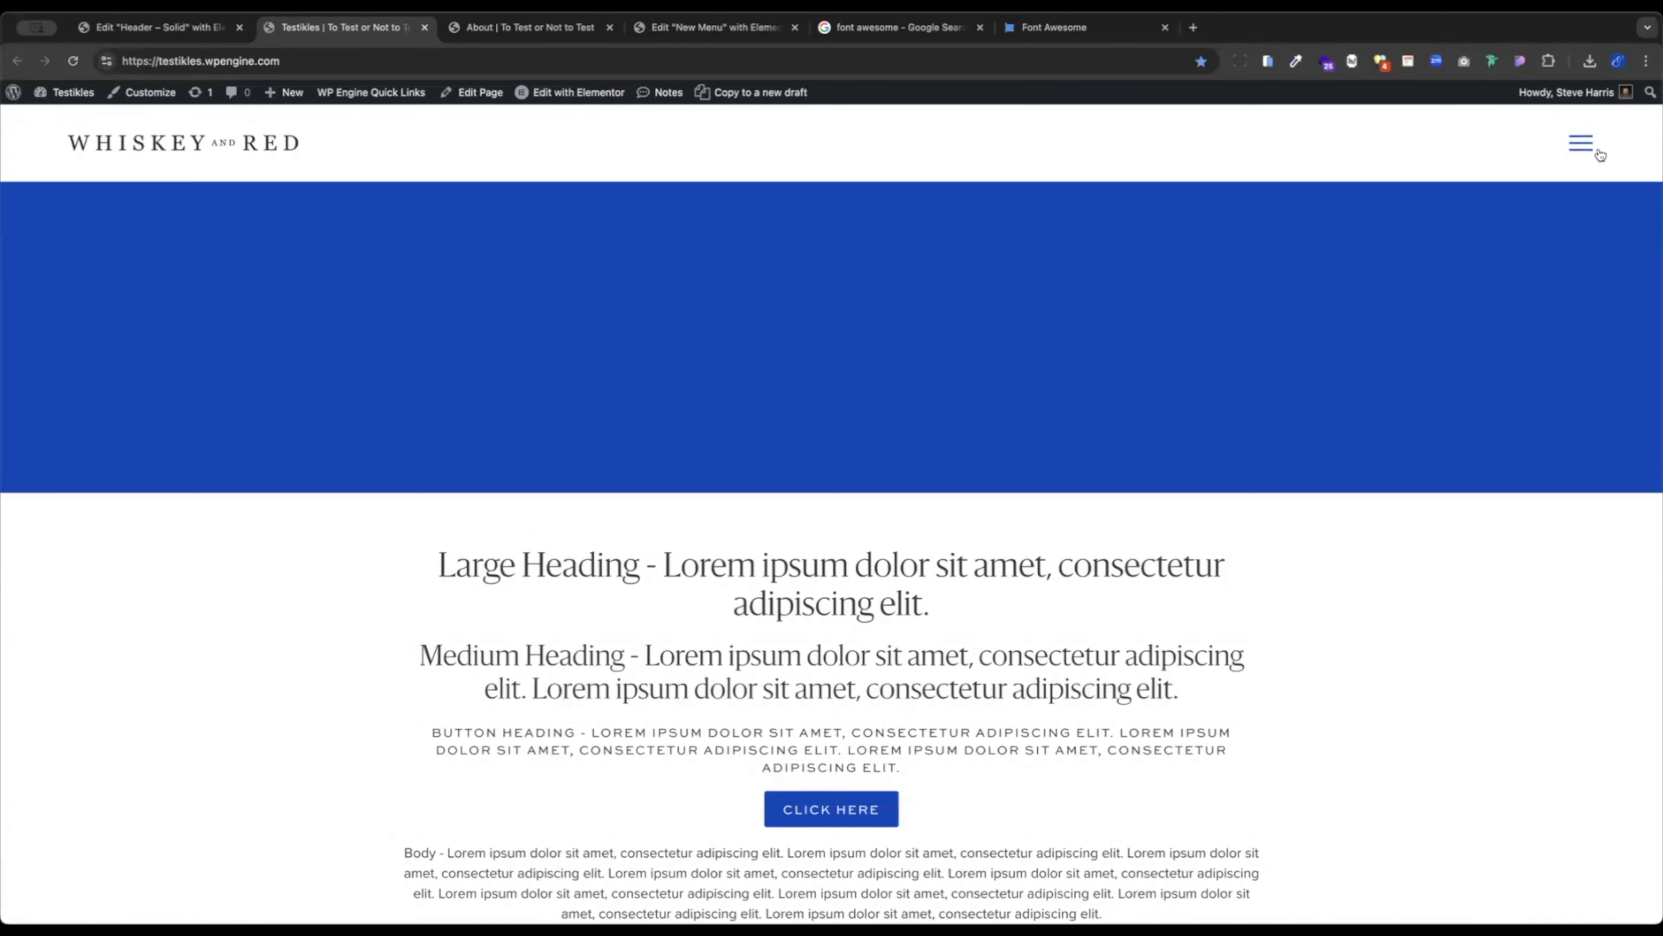
pyautogui.click(1598, 152)
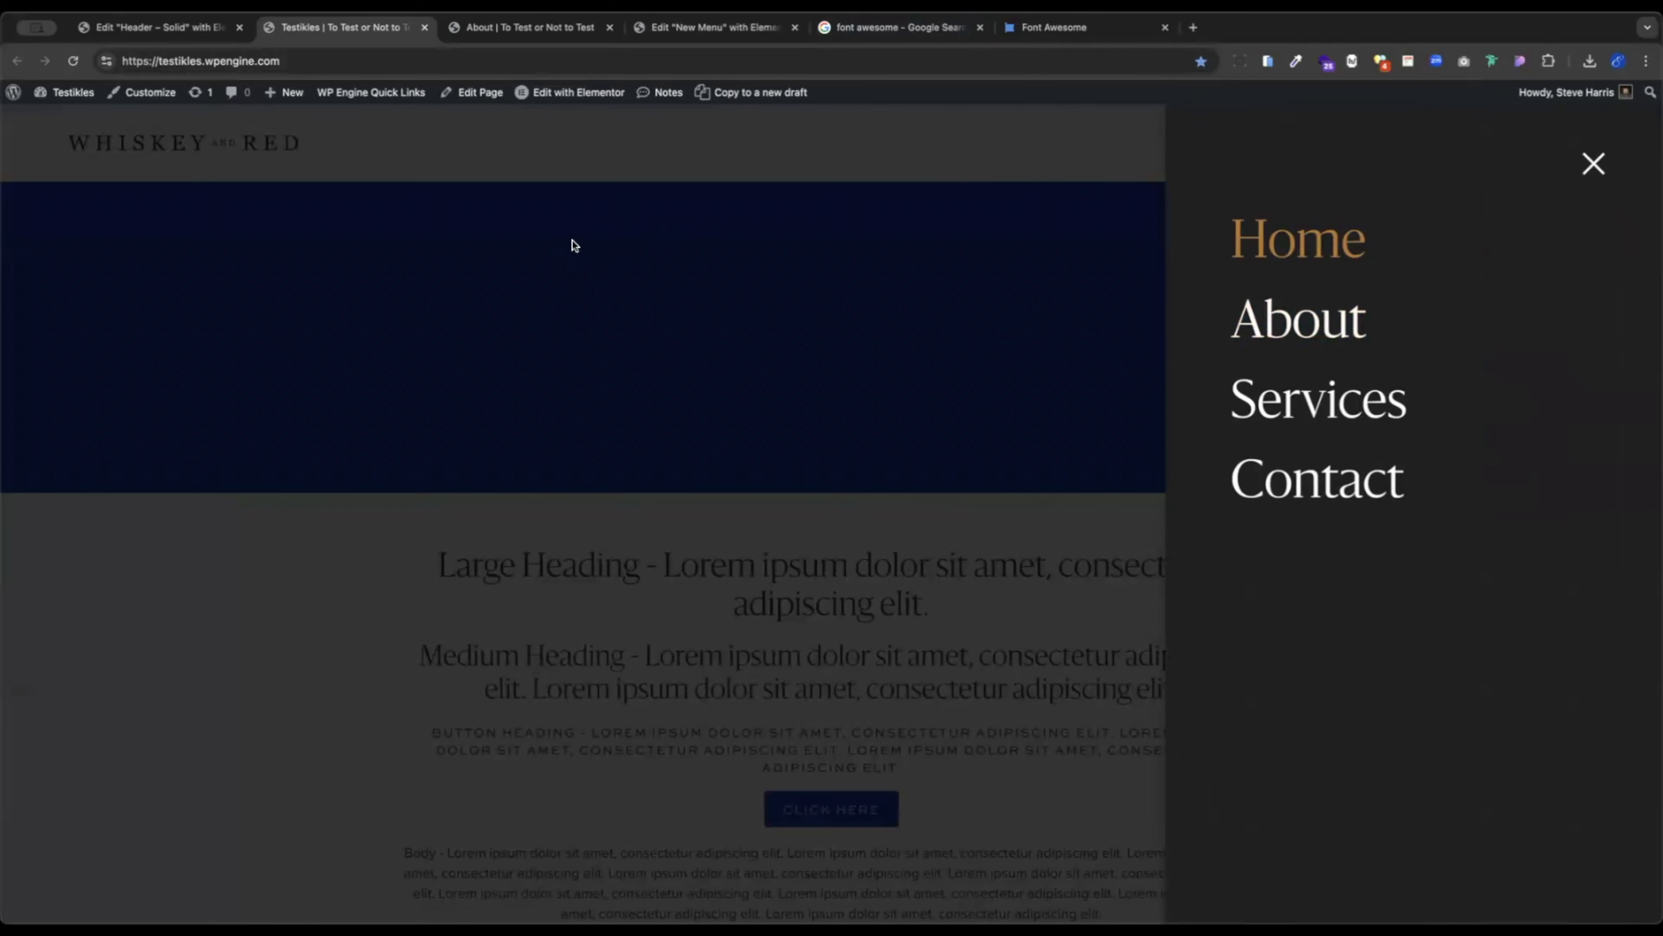
# Switch to the New Menu popup editor, center the popup horizontally and set its height to Fit To Content.
pyautogui.click(657, 29)
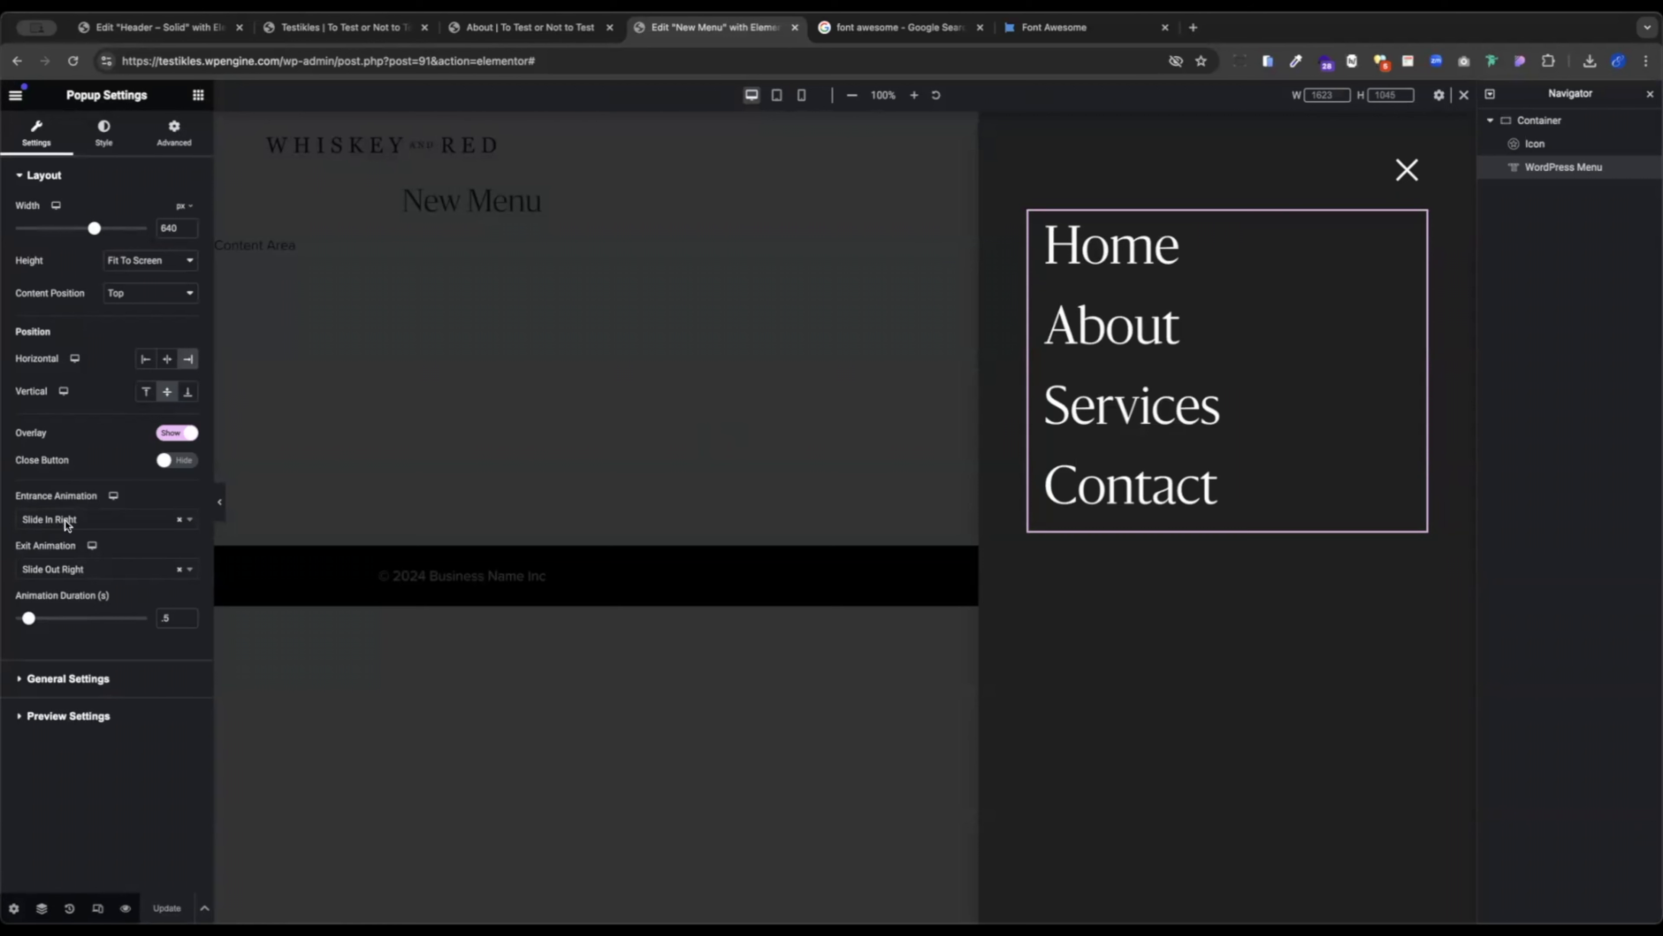
pyautogui.click(169, 362)
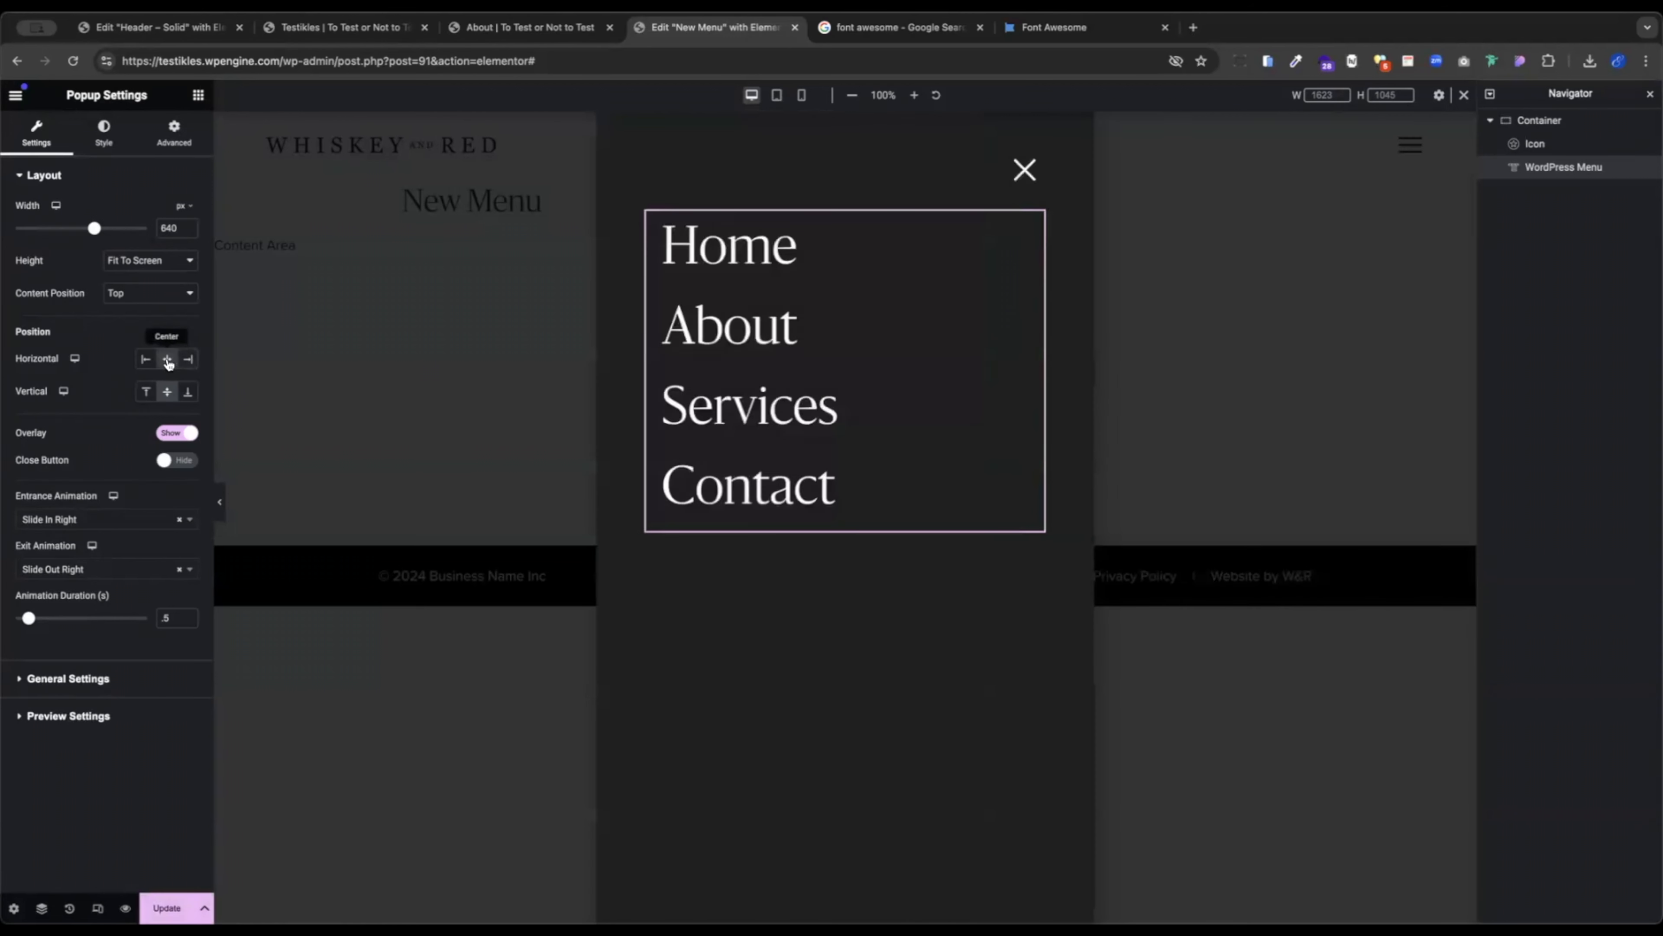
pyautogui.click(144, 299)
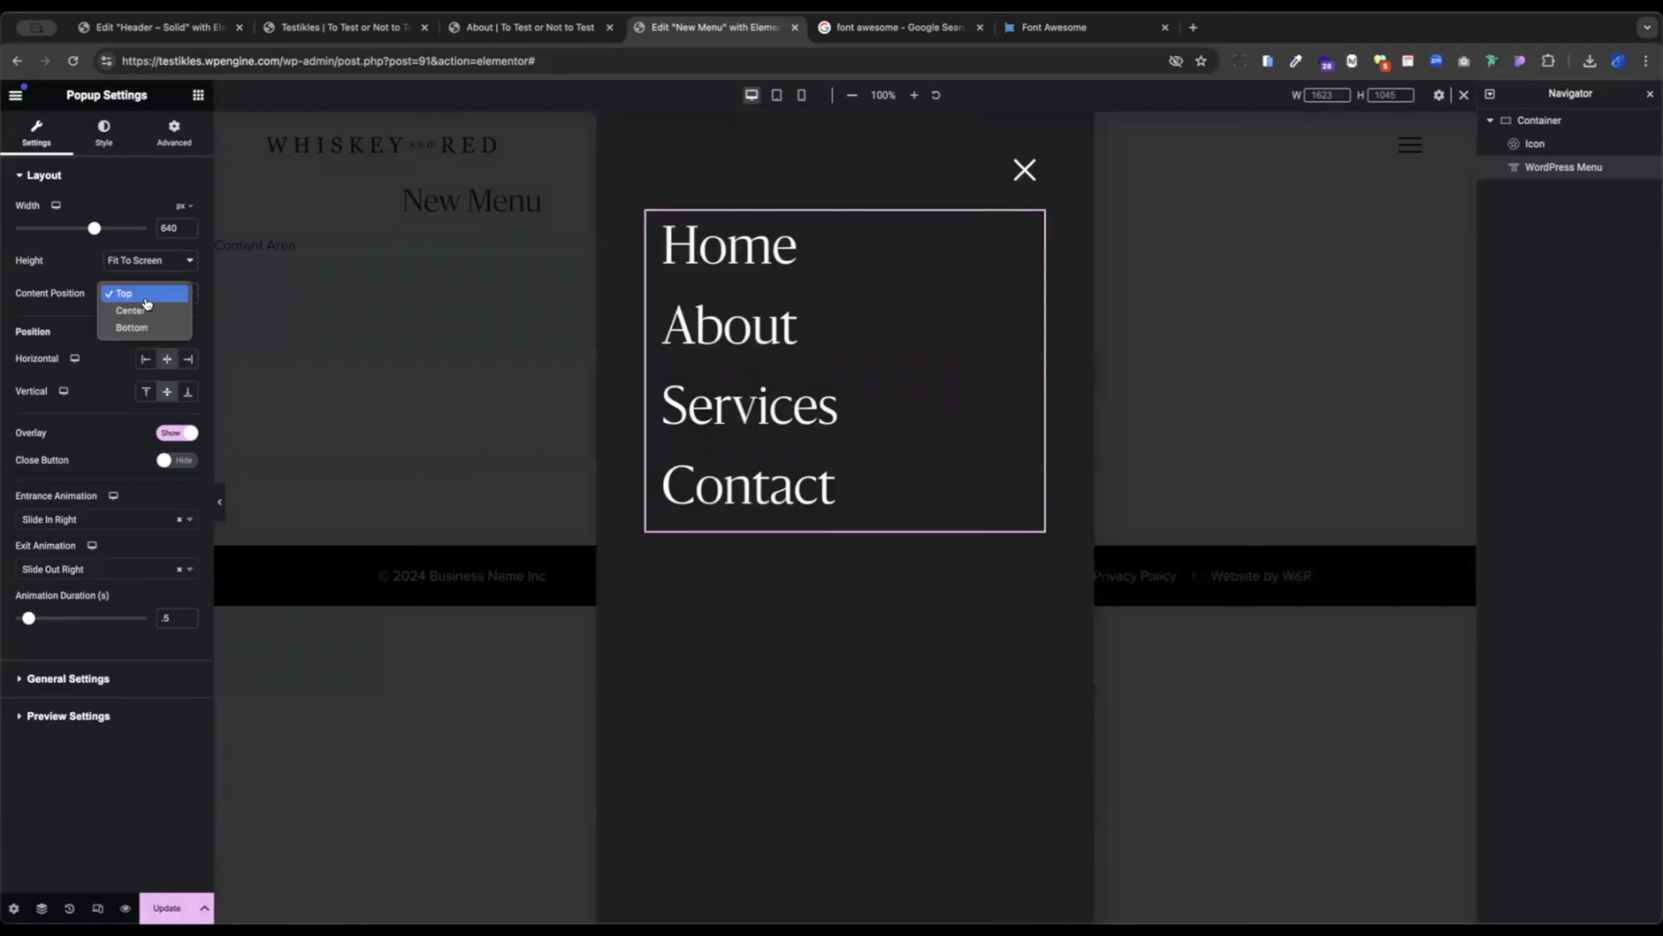
pyautogui.click(146, 262)
pyautogui.click(145, 262)
pyautogui.click(146, 262)
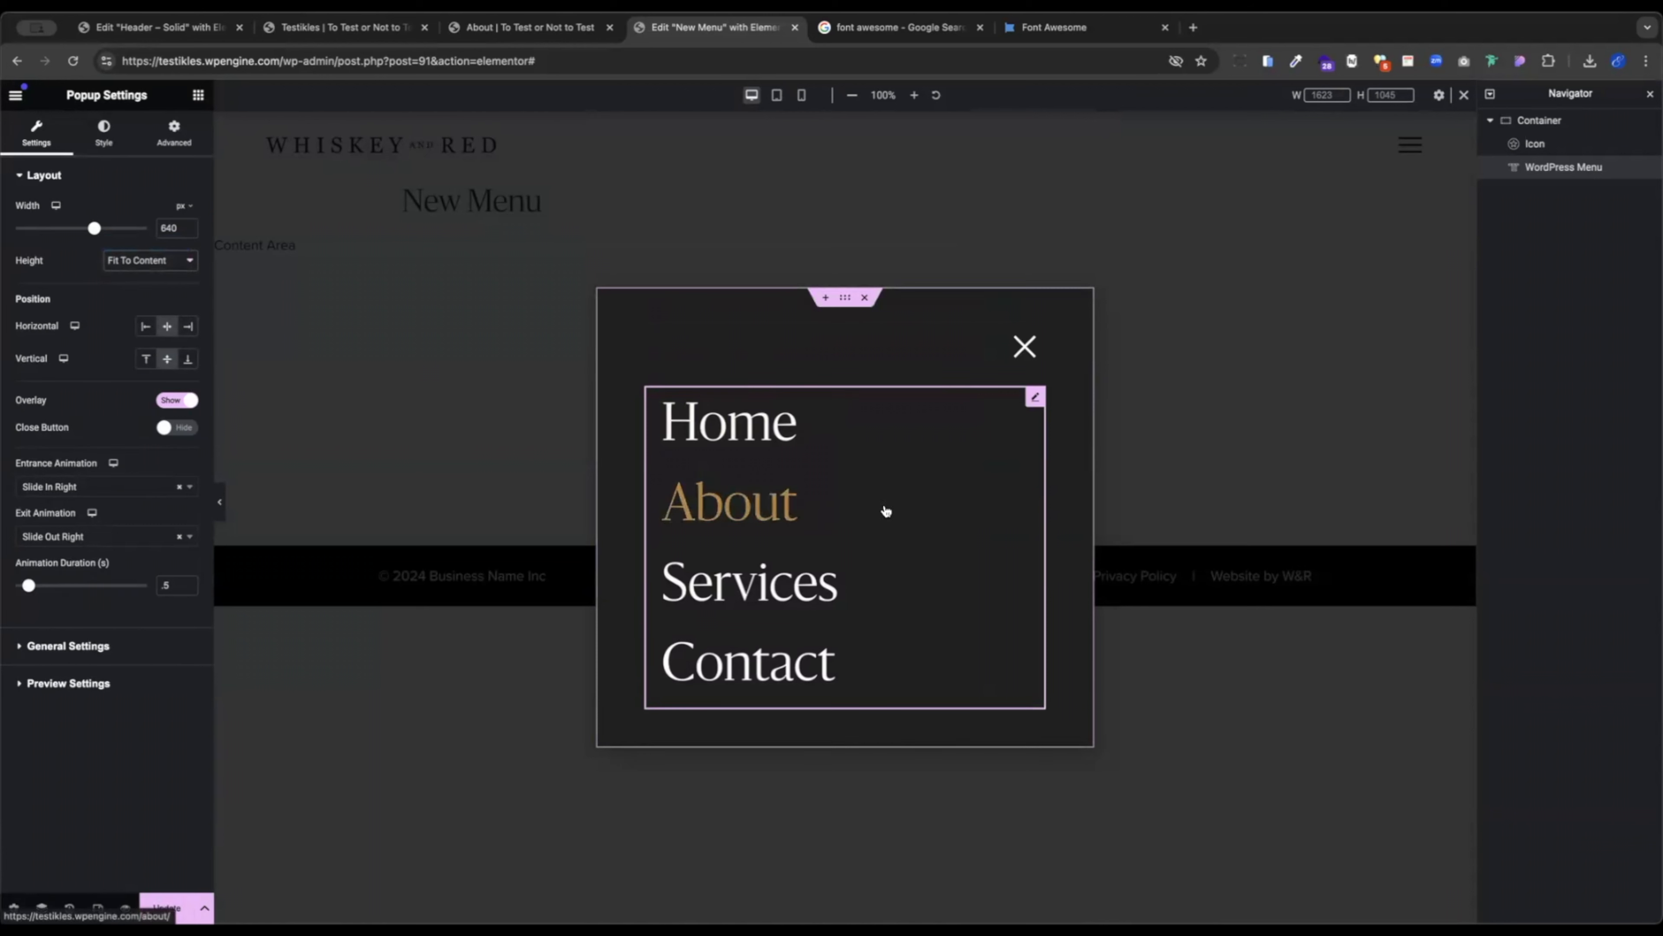
# Give the popup a border radius of 20 px on all corners and preview it without the editing panels.
pyautogui.click(100, 135)
pyautogui.write('20')
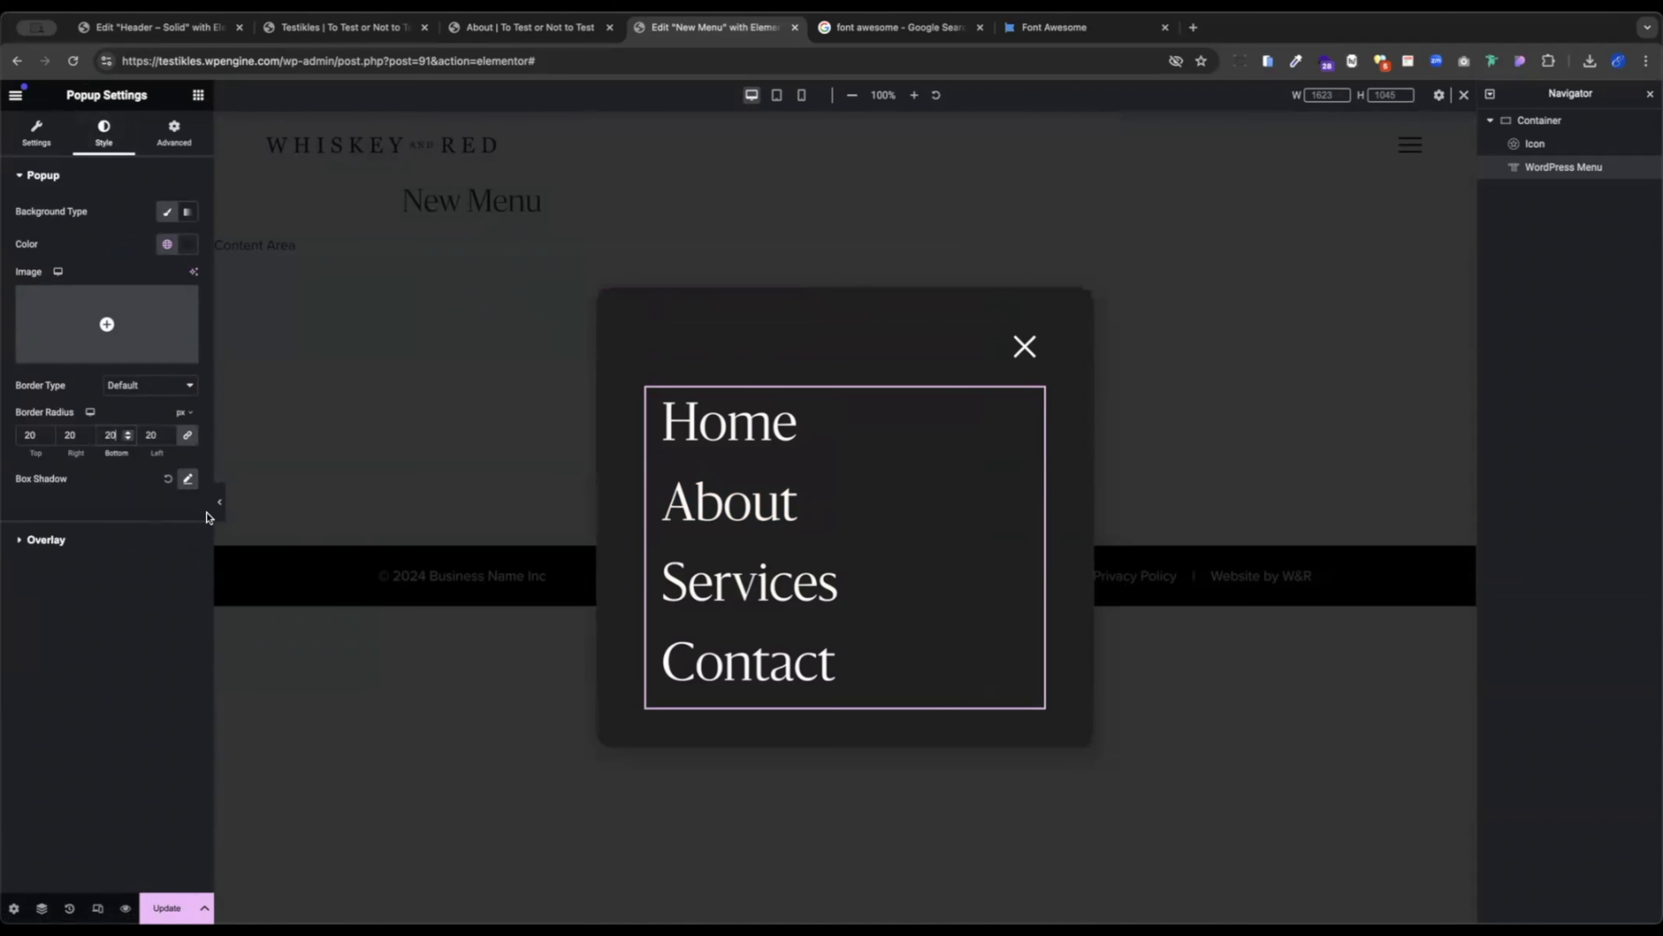
pyautogui.click(219, 502)
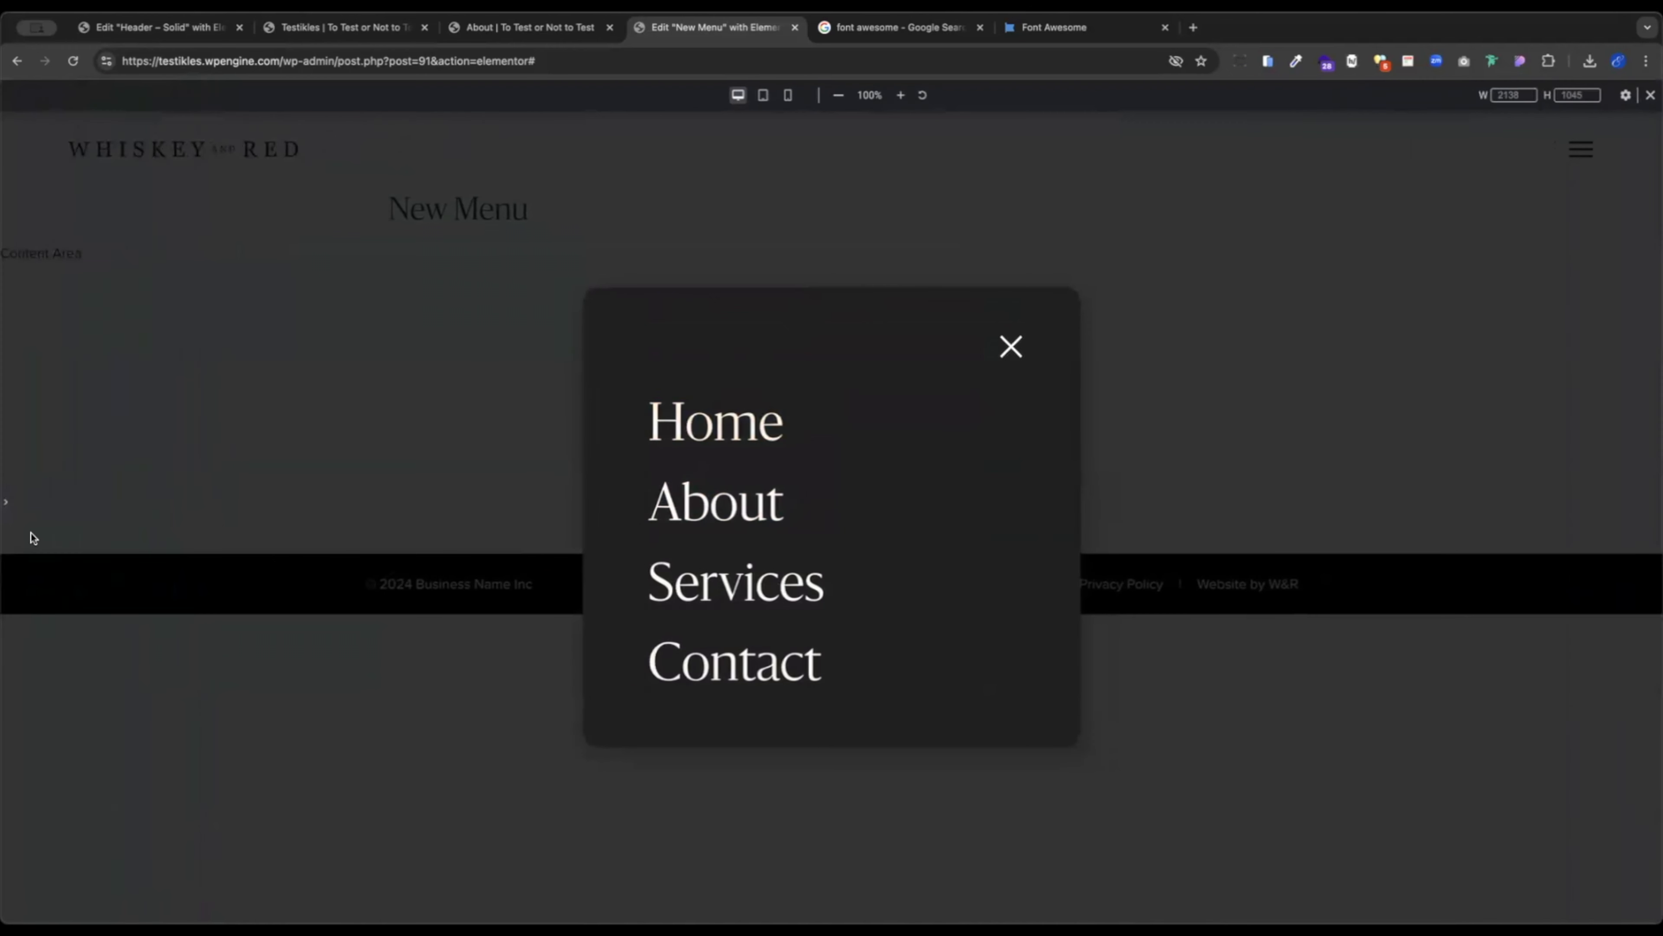
pyautogui.click(10, 505)
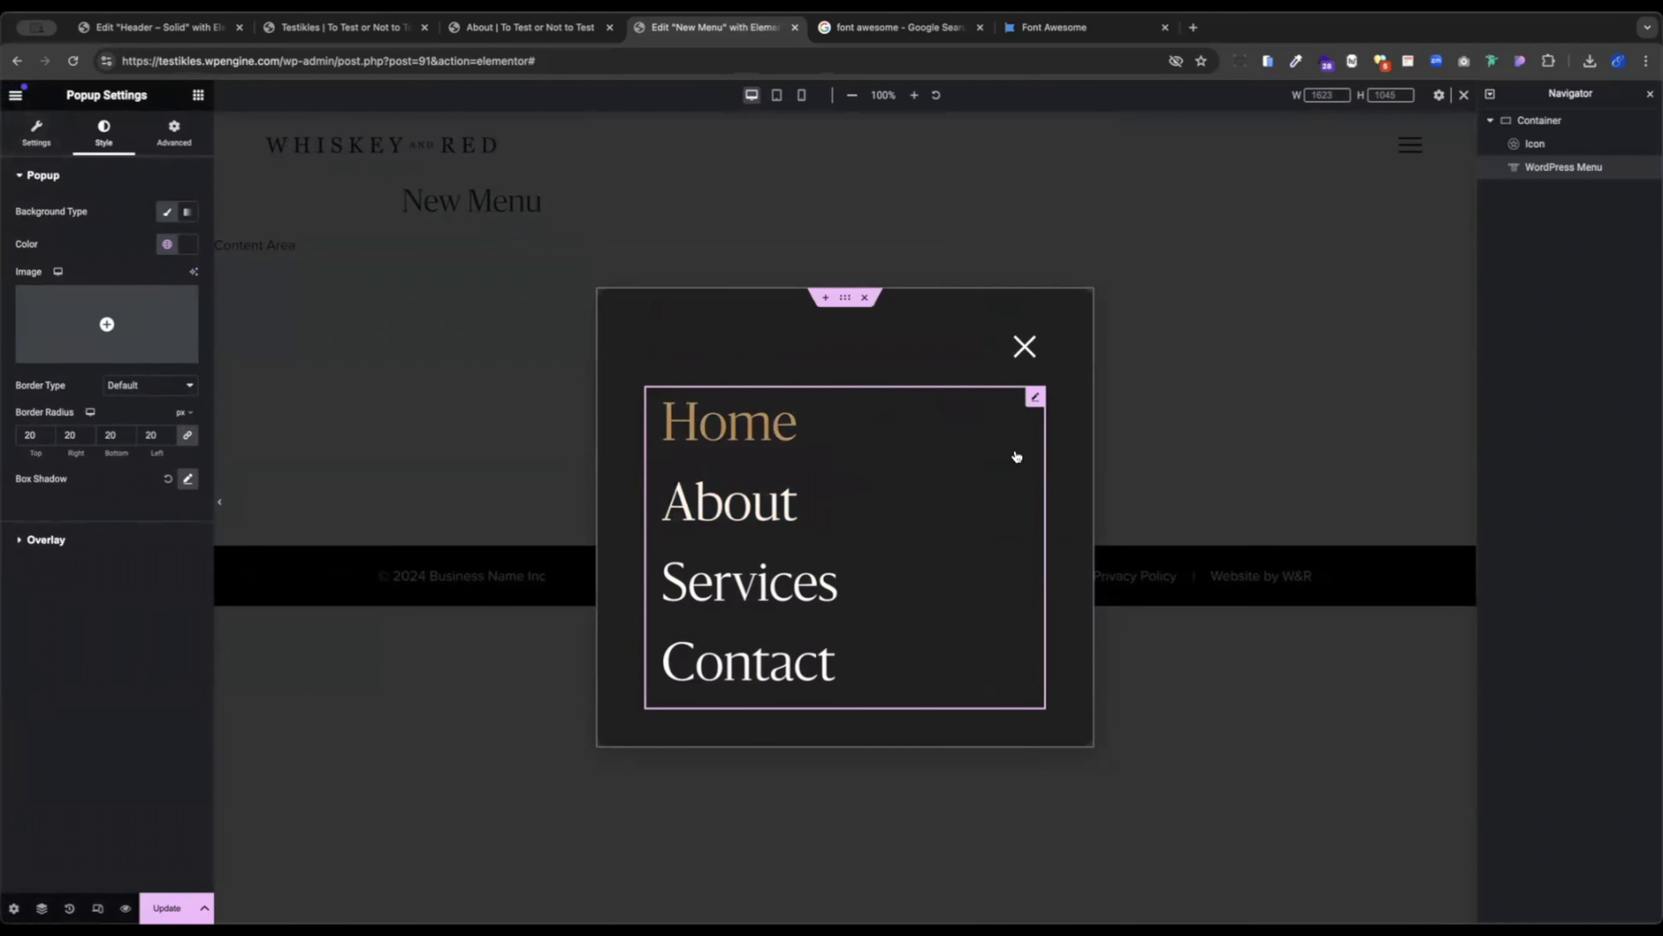
# Center-align the links of the WordPress Menu widget inside the popup.
pyautogui.click(917, 449)
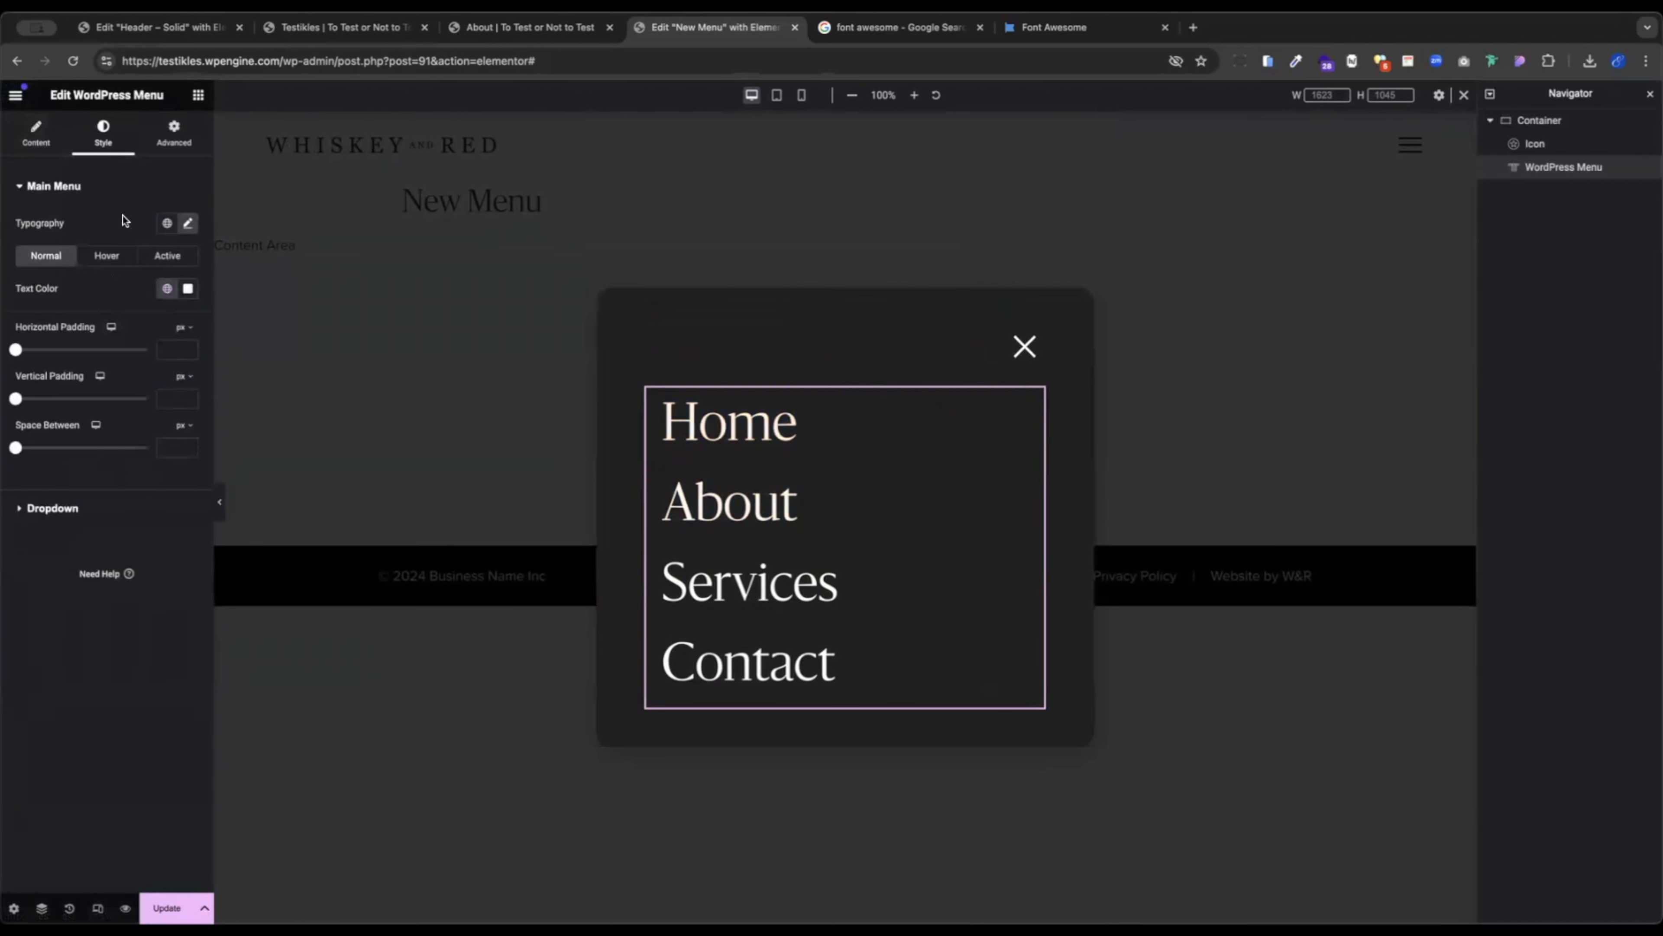
pyautogui.click(36, 134)
pyautogui.click(144, 353)
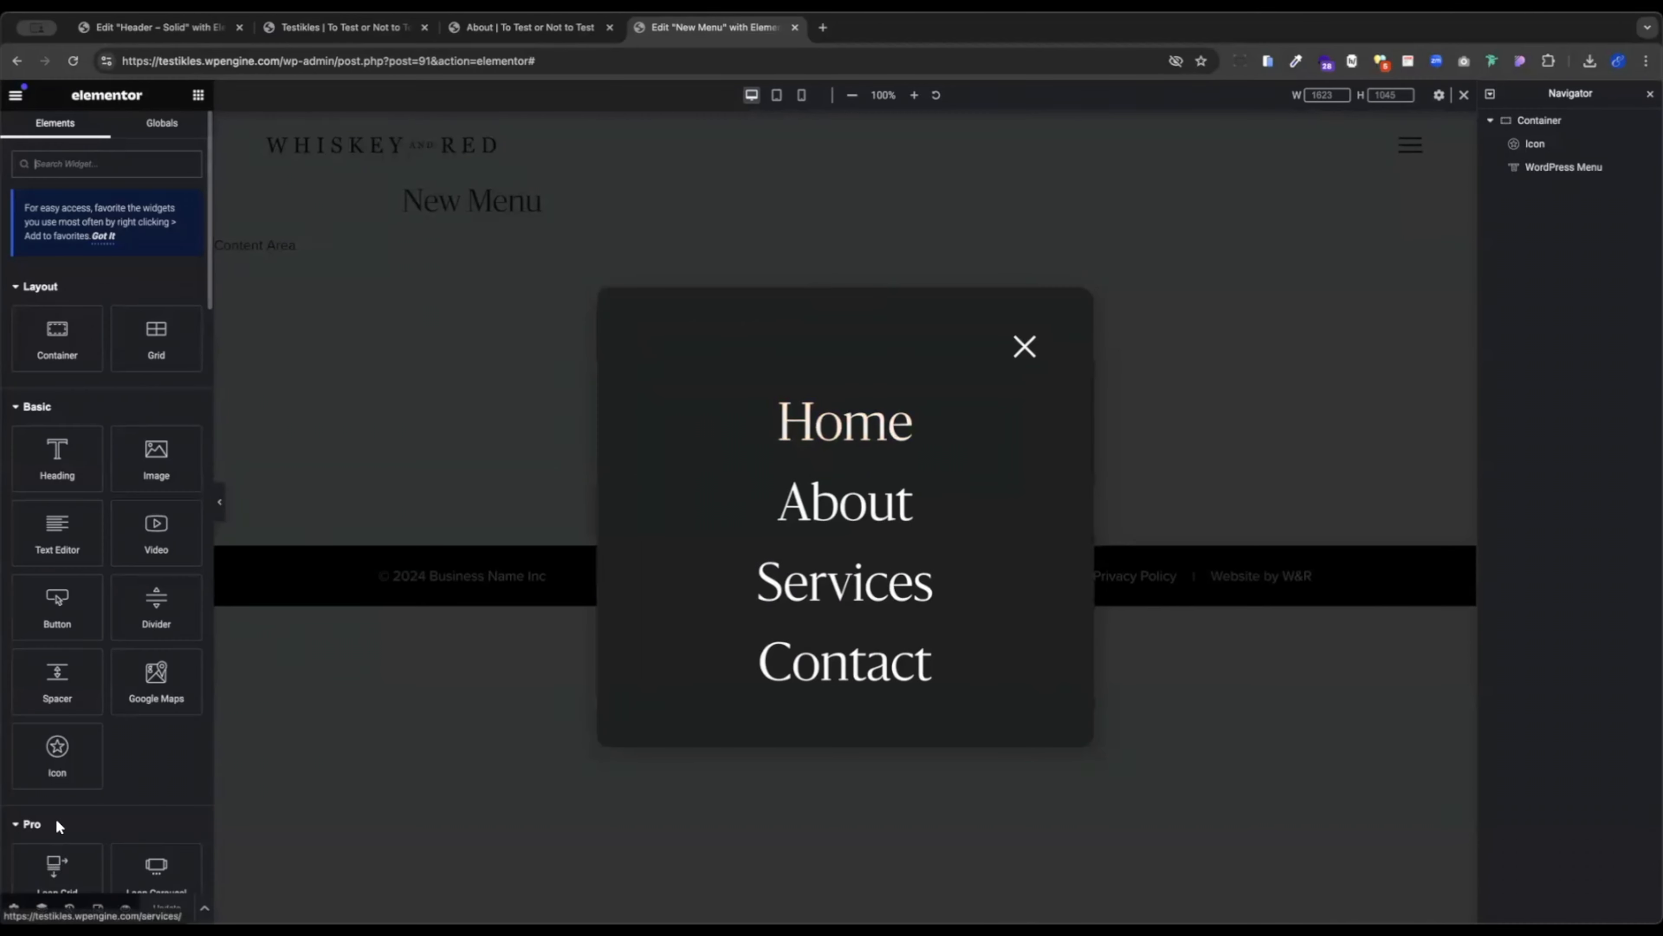
# Set the popup's entrance animation to Fade In and exit animation to Fade Out, and preview it without the editing panels.
pyautogui.click(13, 907)
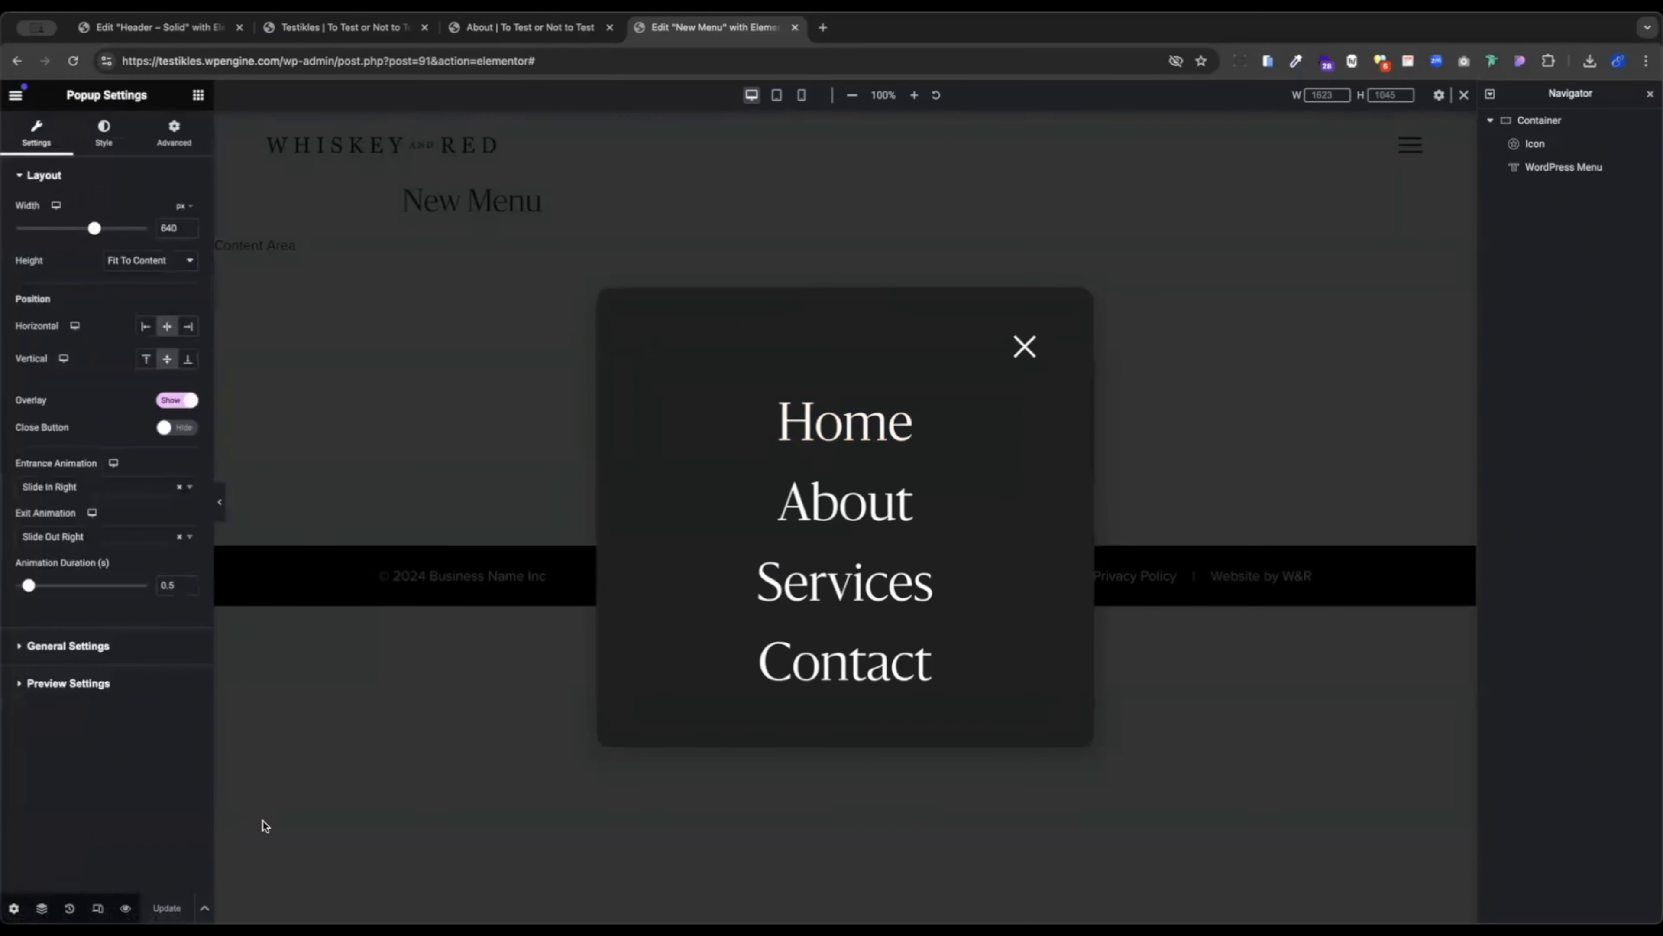
pyautogui.click(113, 491)
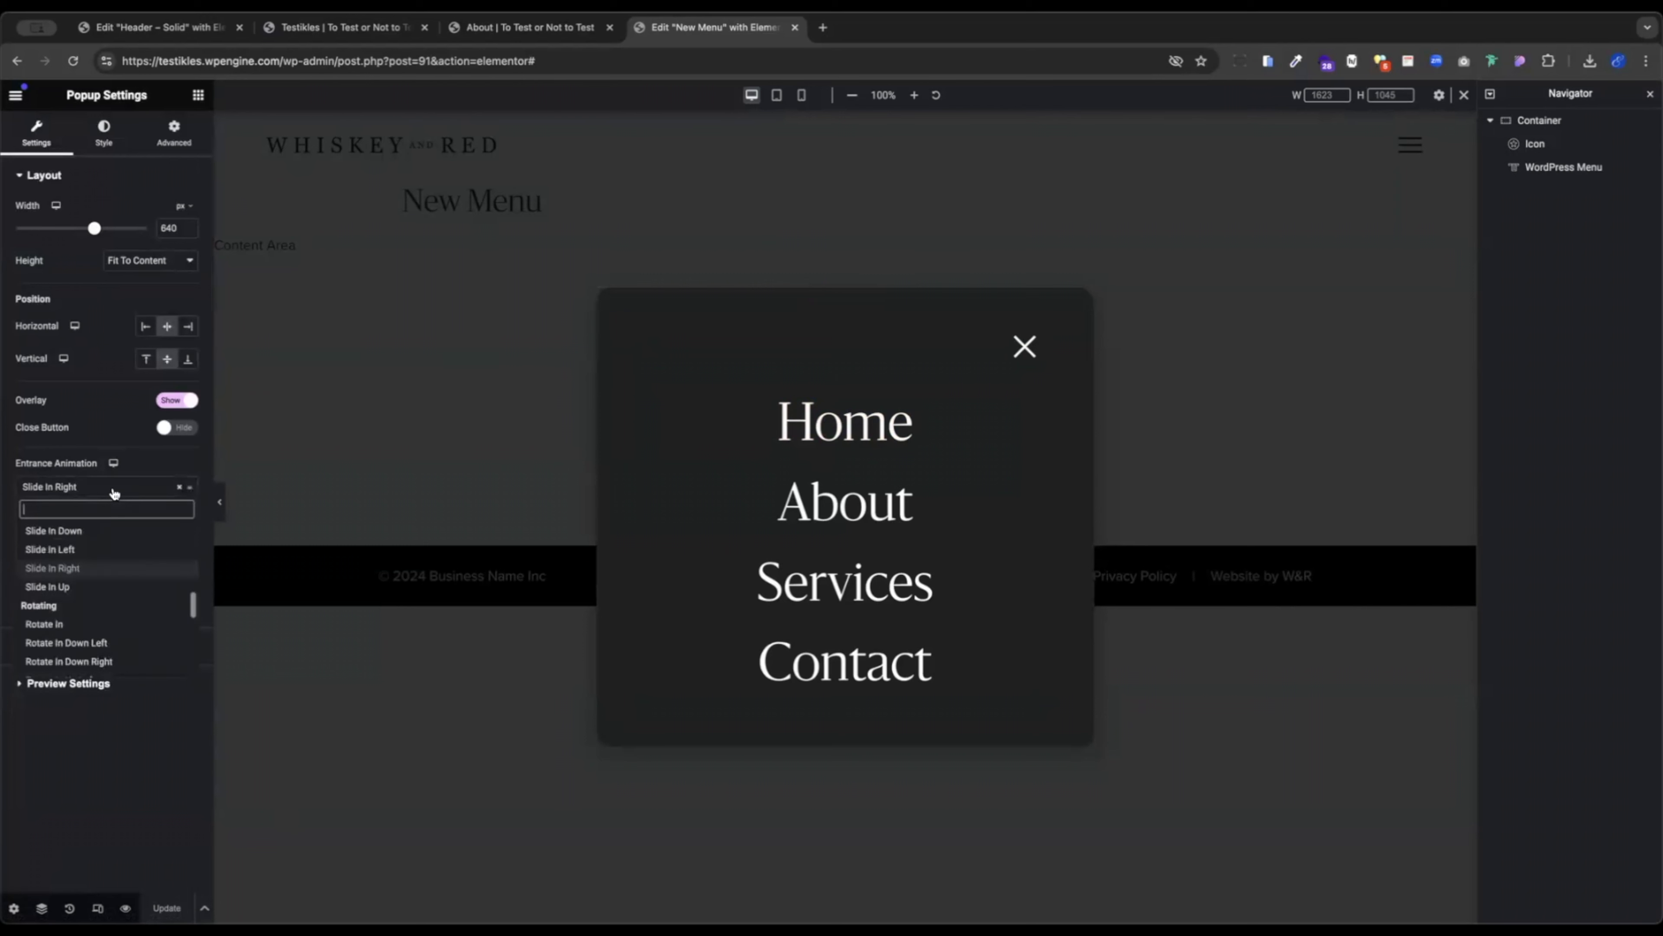
pyautogui.scroll(4, 108, 606)
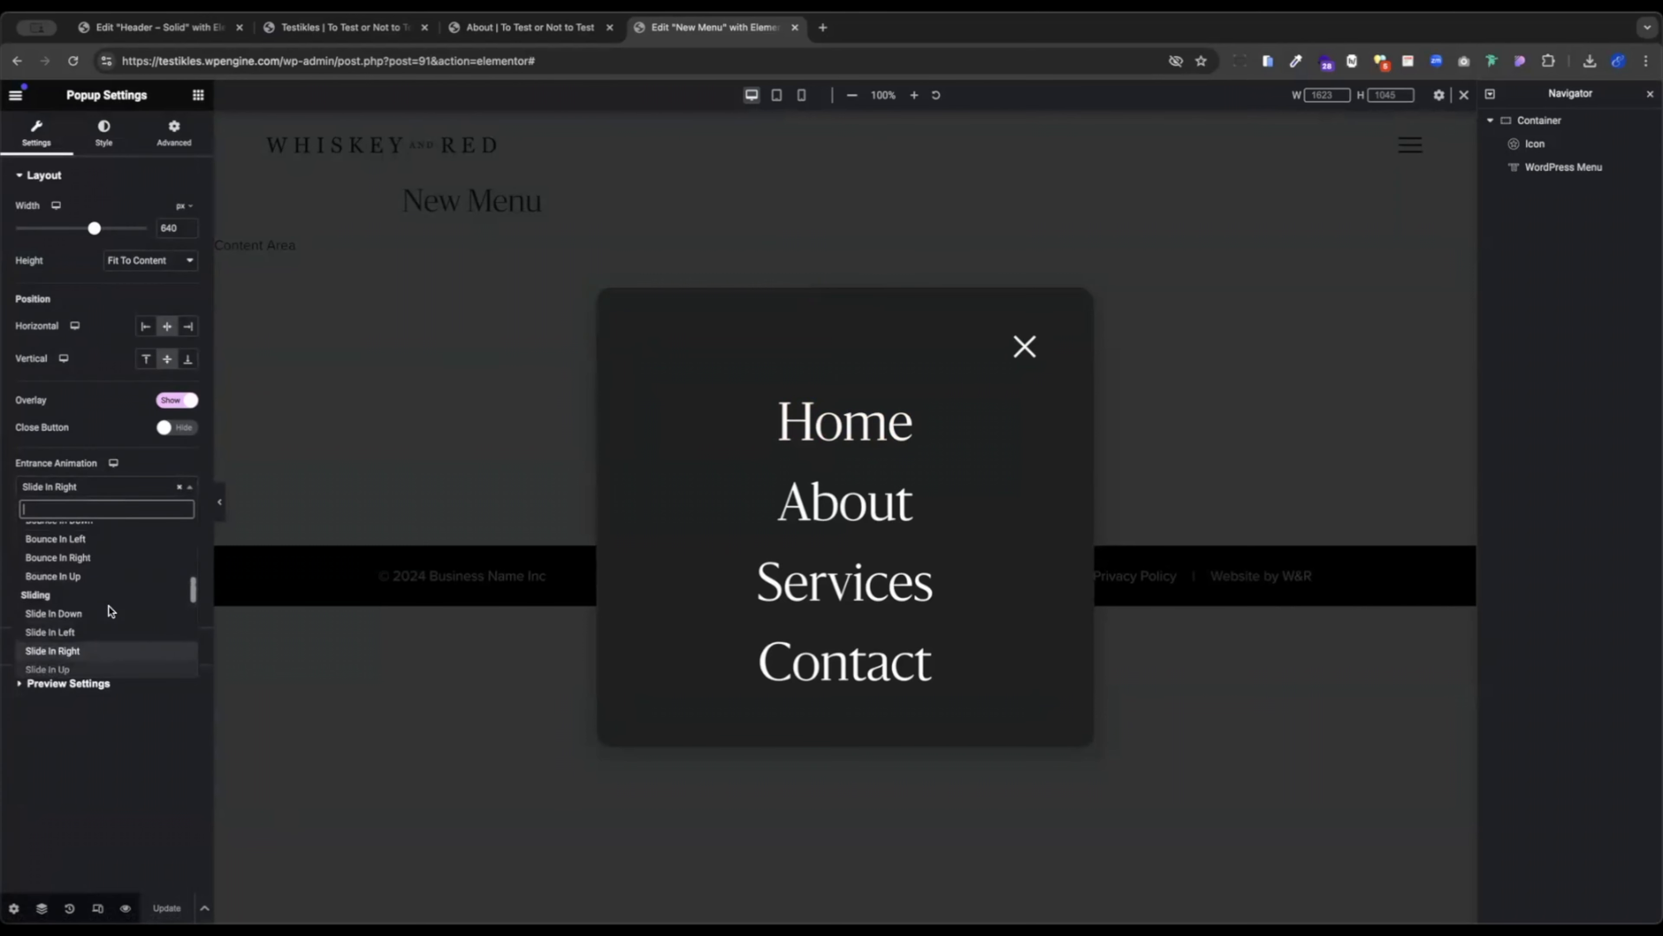
pyautogui.scroll(3, 108, 606)
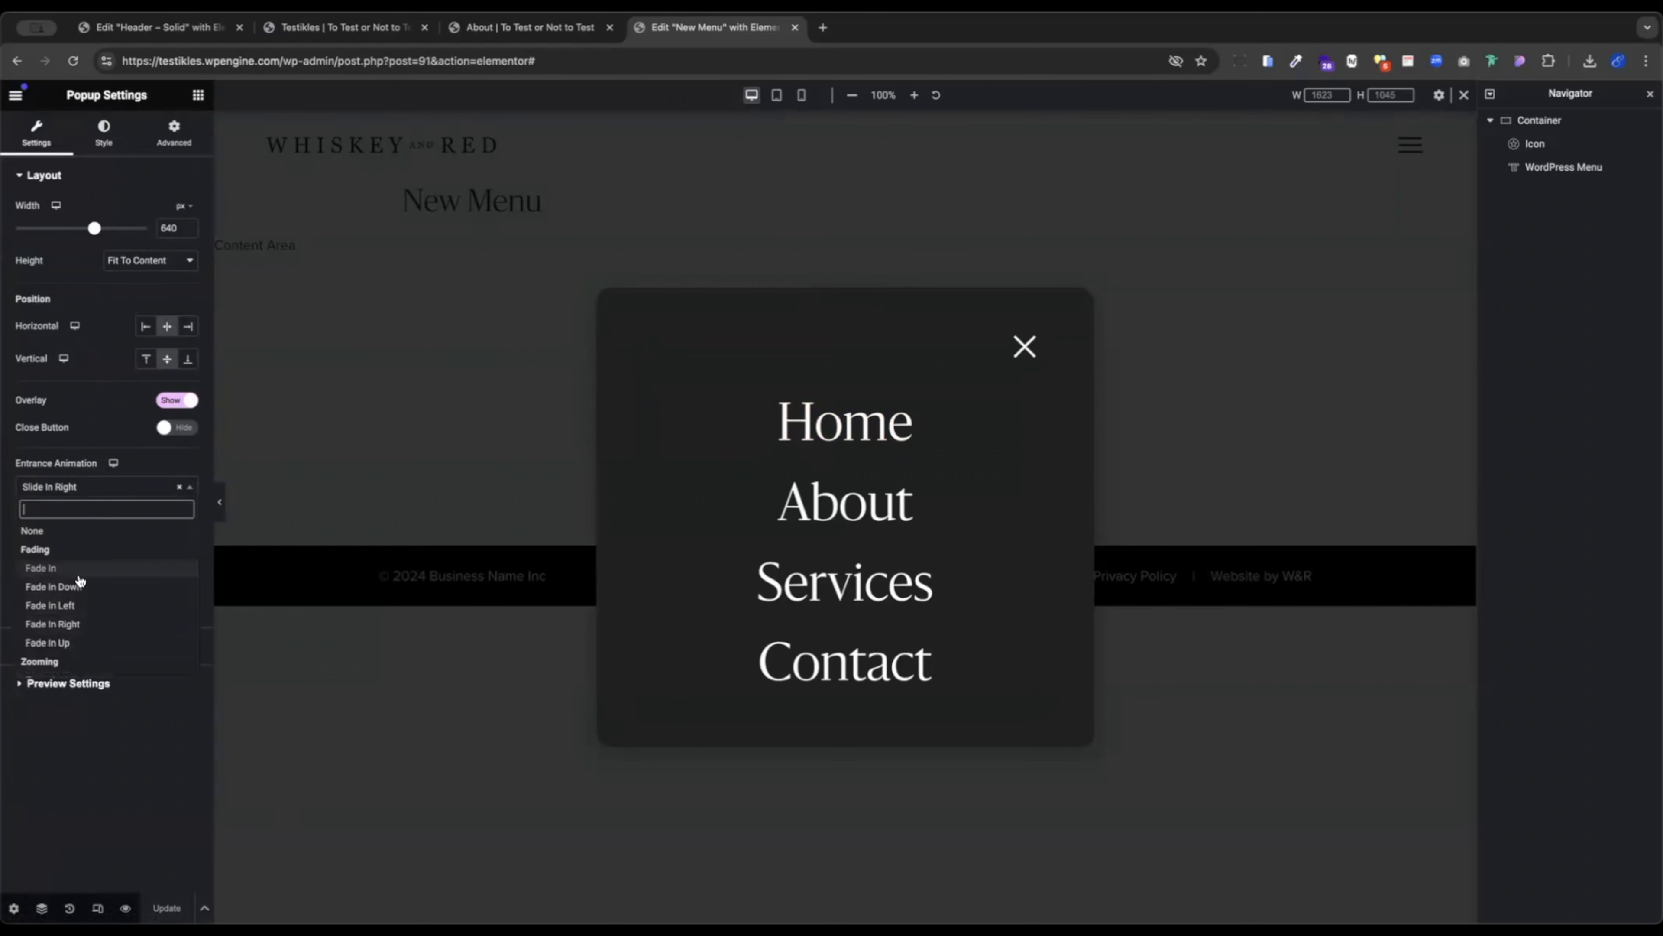
pyautogui.click(85, 569)
pyautogui.click(93, 537)
pyautogui.scroll(4, 92, 616)
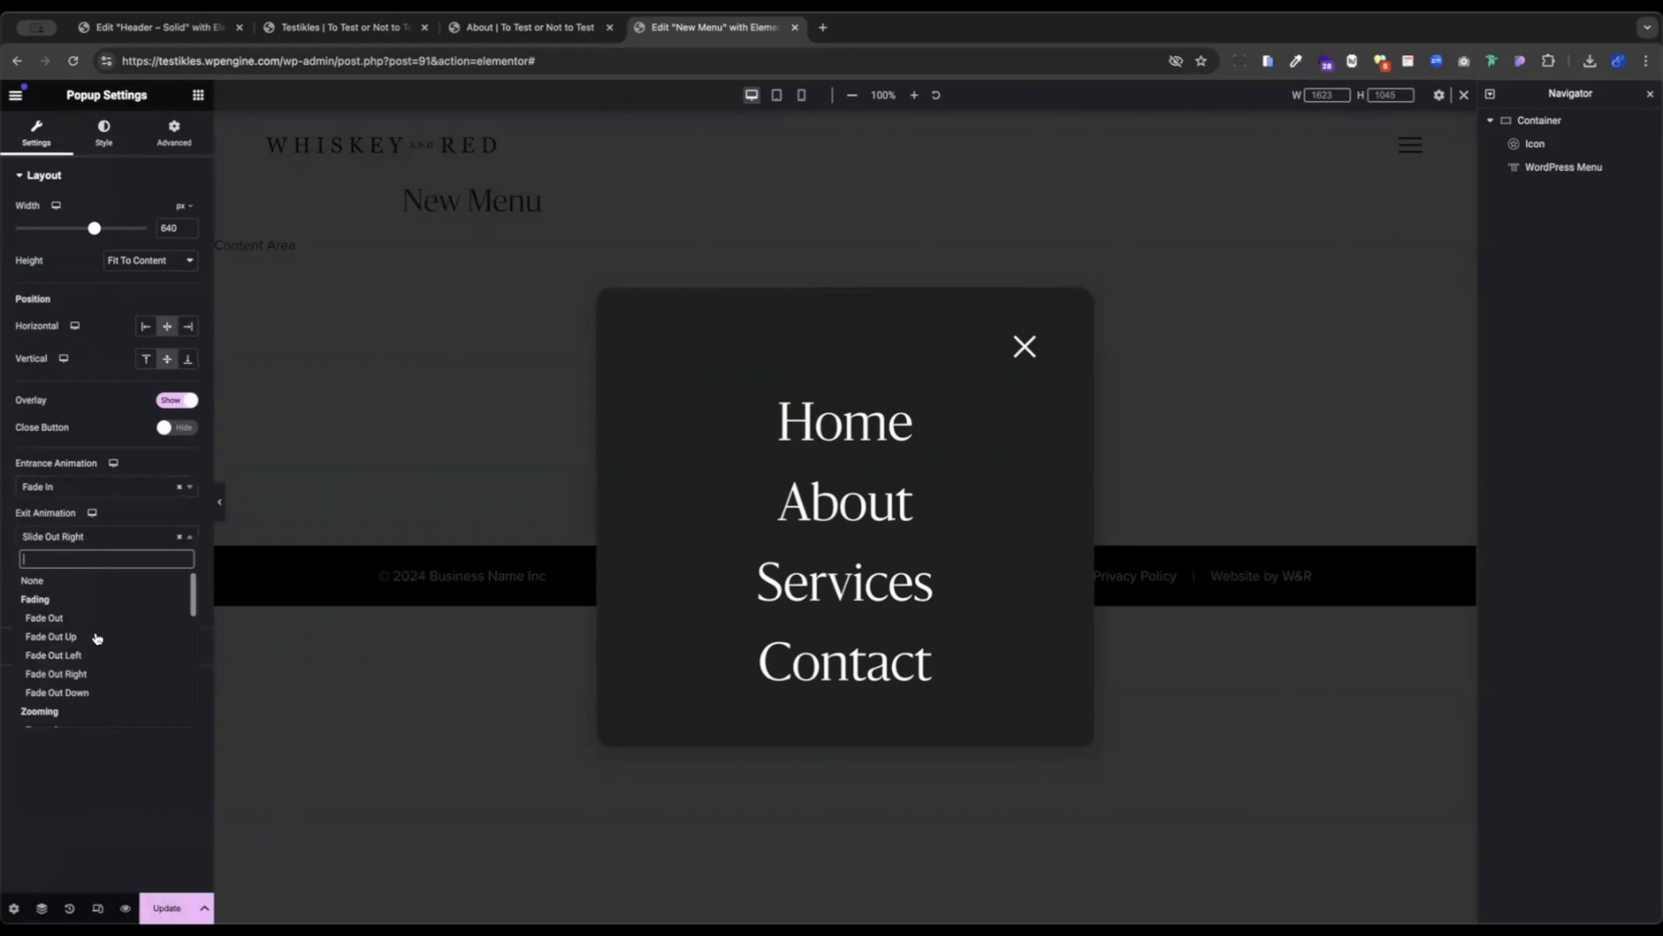
pyautogui.click(85, 620)
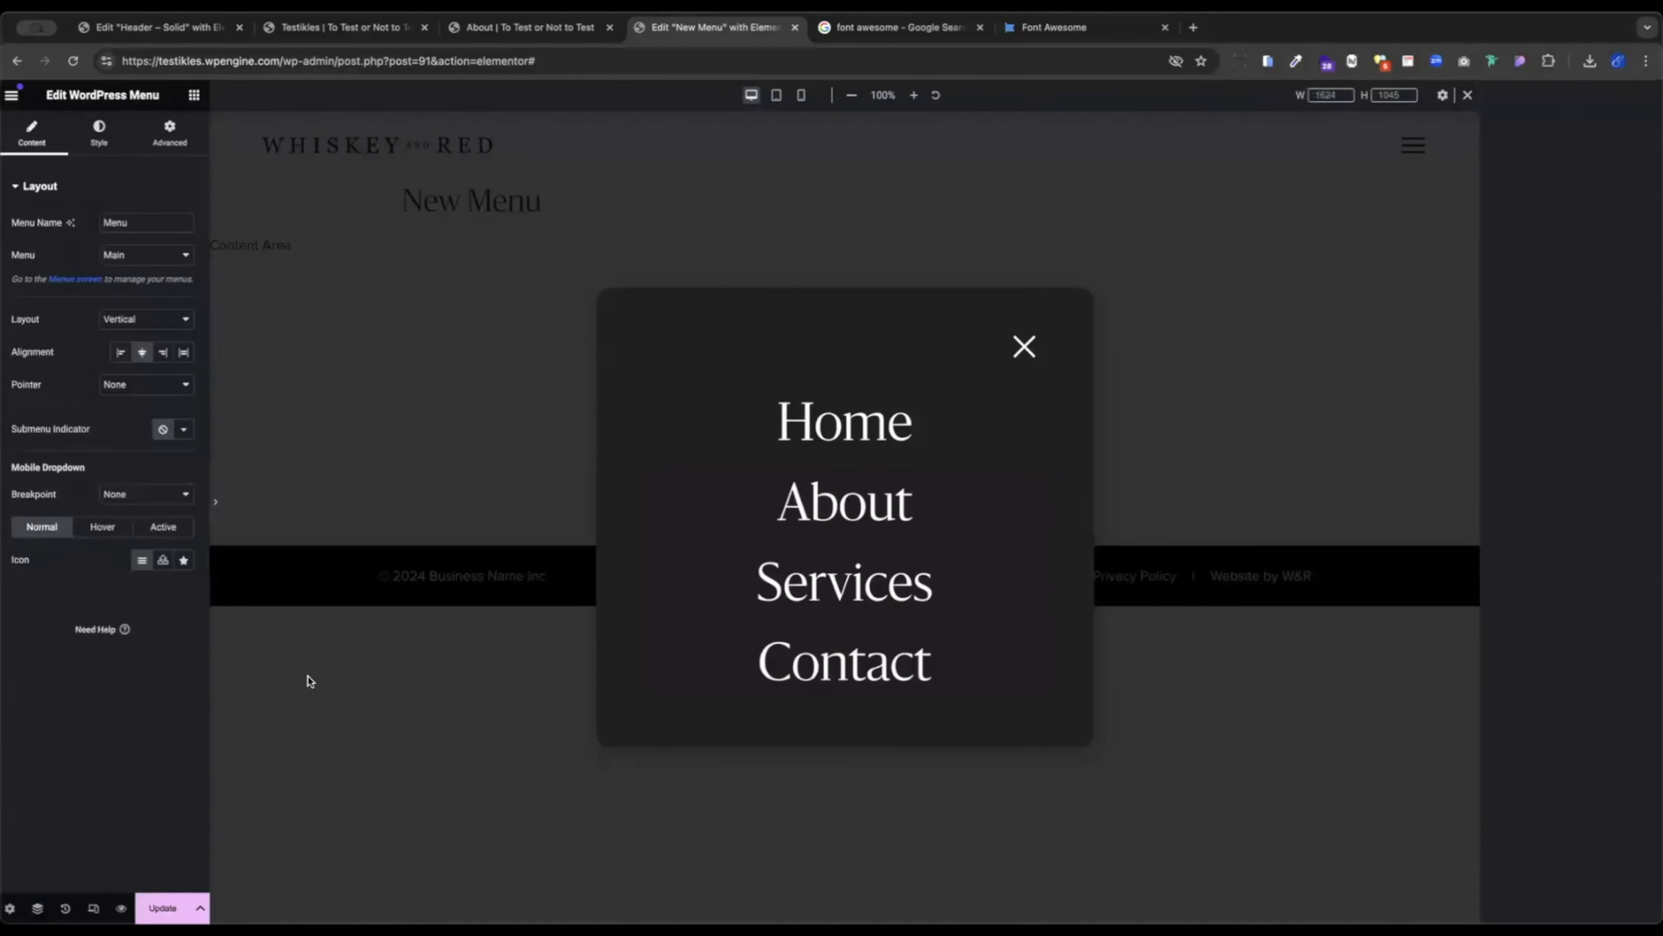
pyautogui.press('super+p')
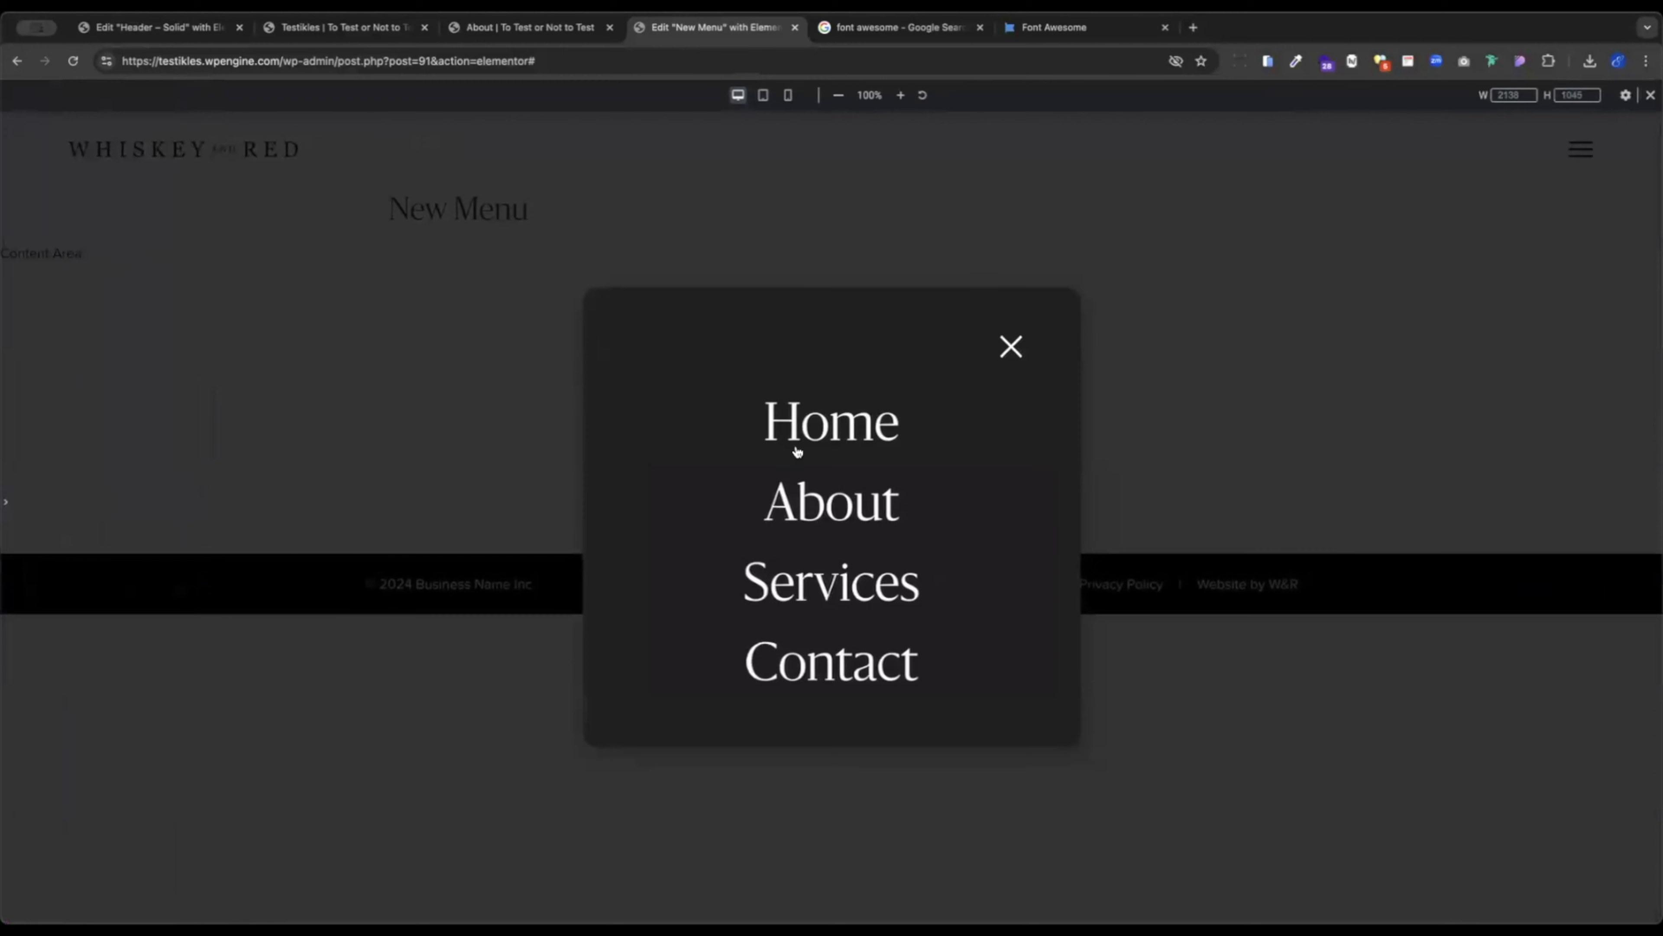